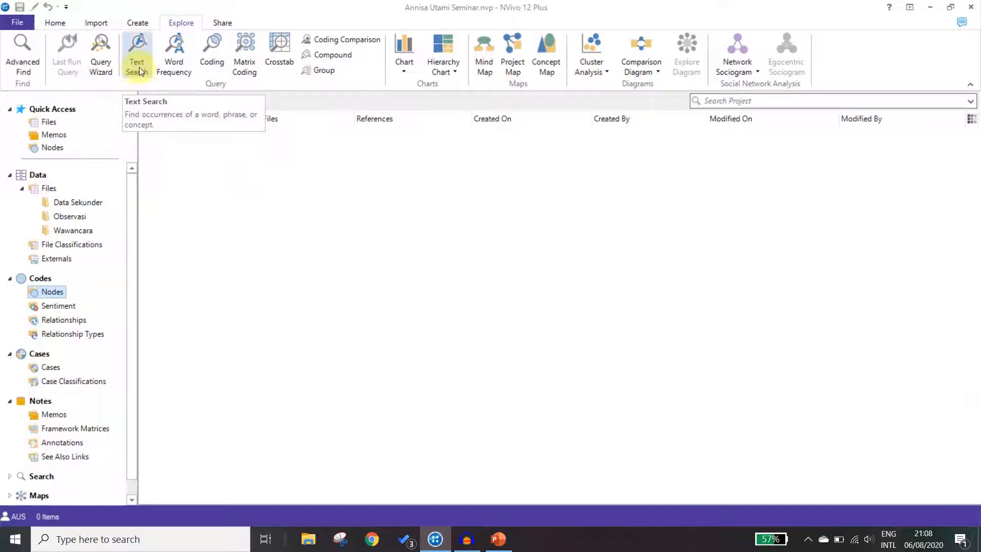
- Create a text search query and enter "agroekologi" as the search term
left_click(140, 72)
left_click(353, 179)
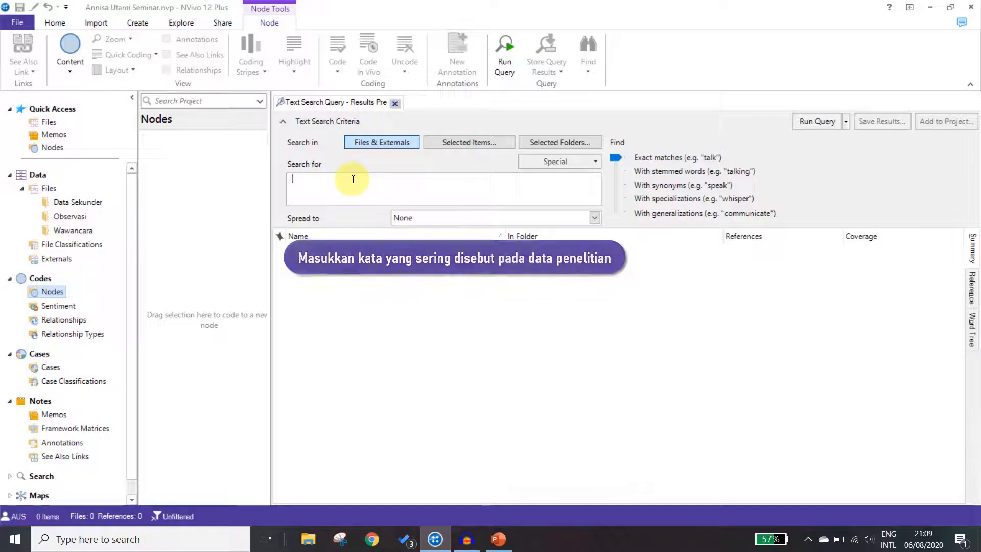
type("agroekologi")
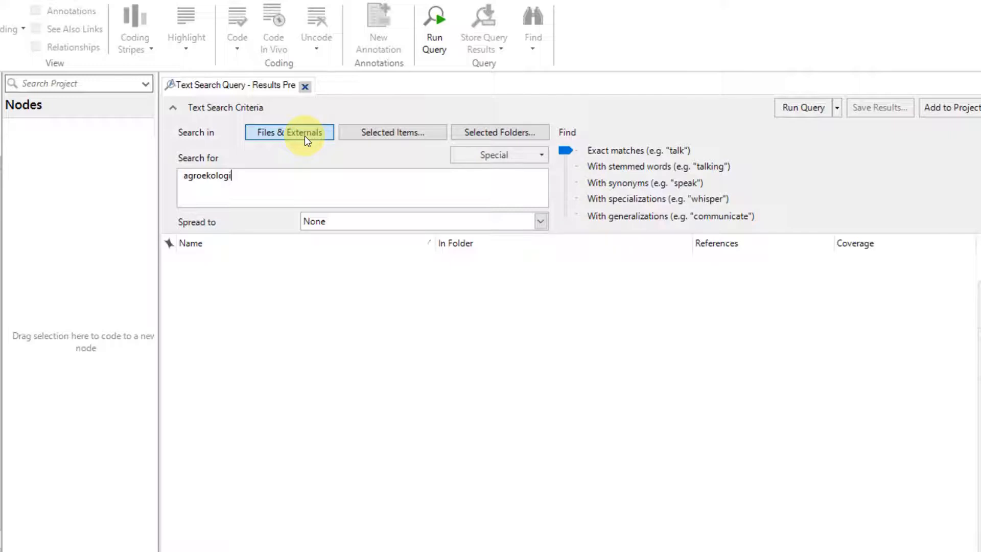
- Examine the project items and folders, including the Files subfolders and Nodes, that can limit the search scope
left_click(360, 136)
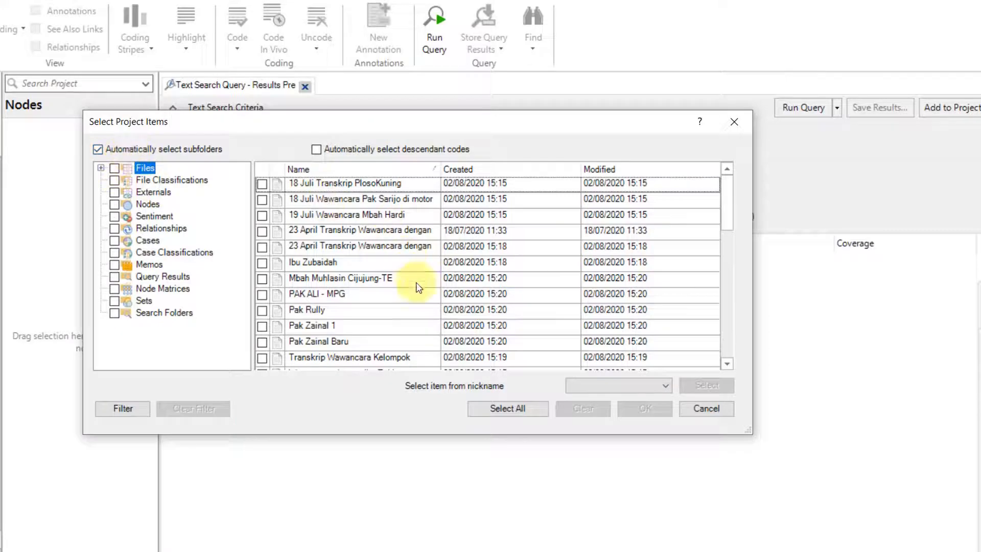
left_click(713, 410)
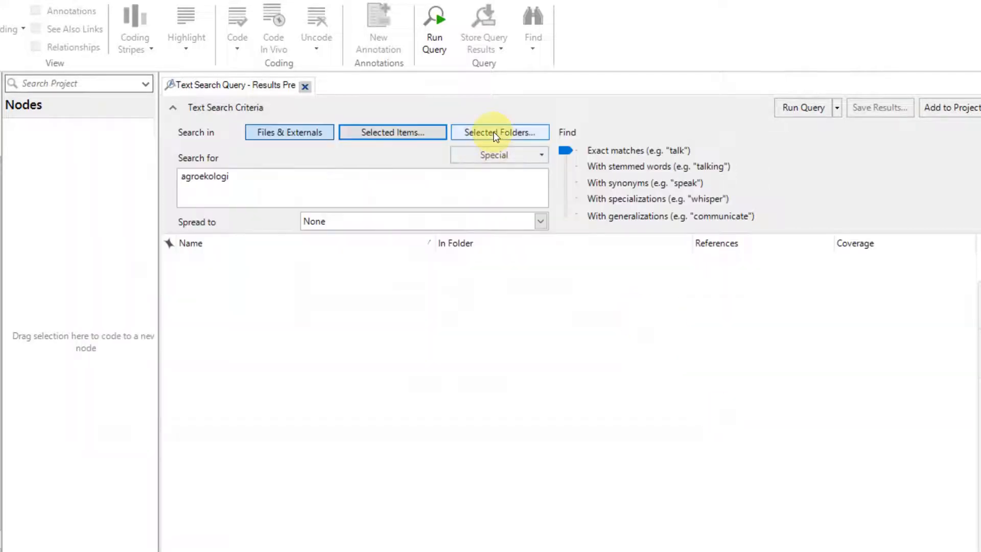
left_click(546, 136)
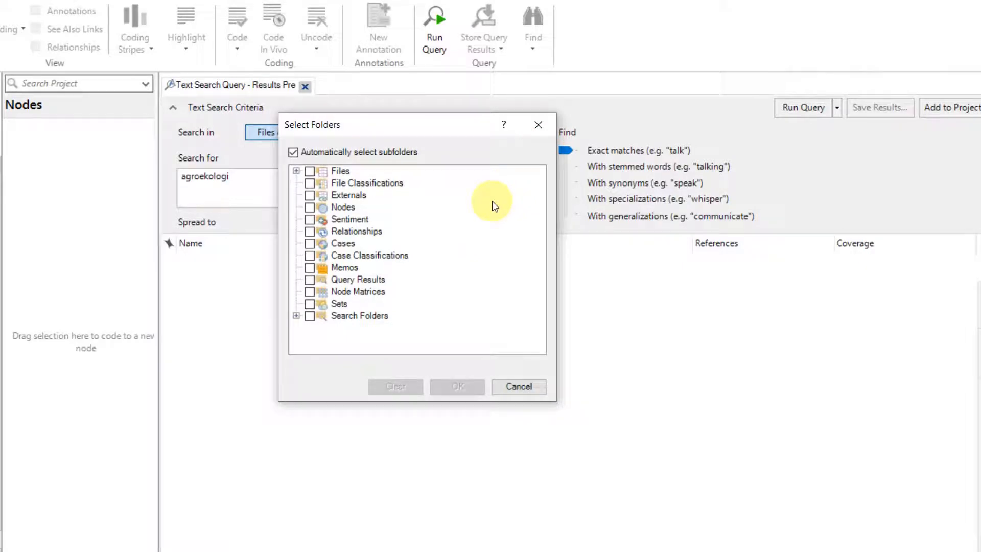
left_click(296, 171)
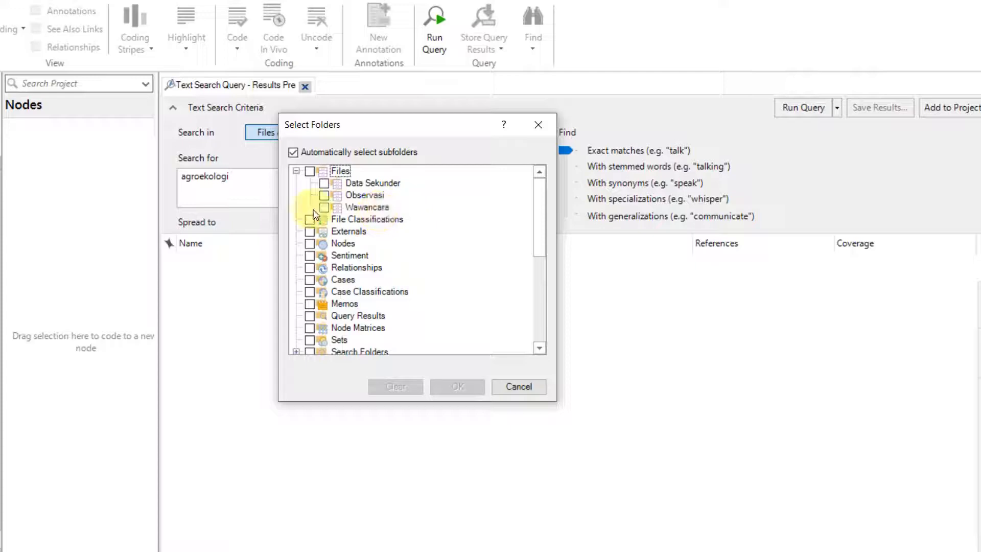
left_click(517, 384)
left_click(370, 134)
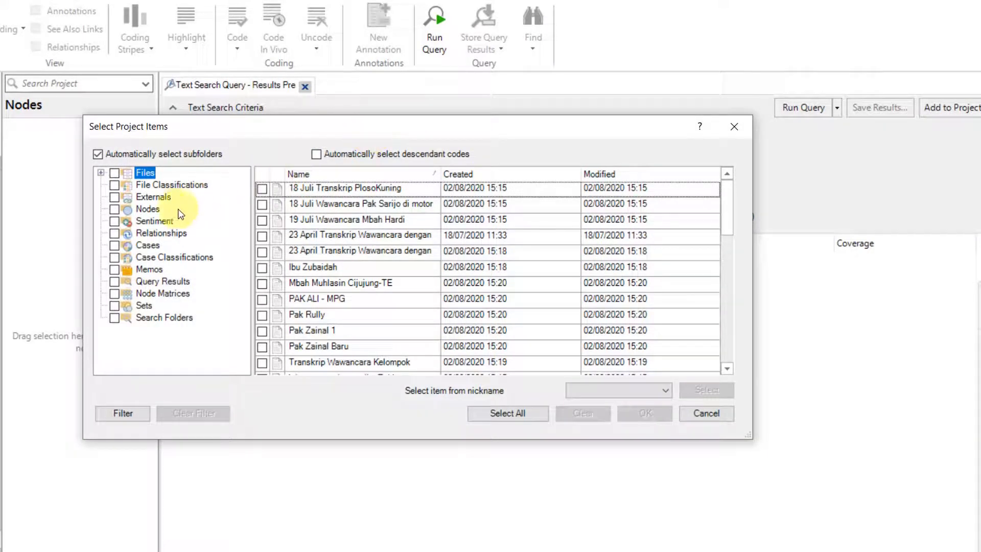
left_click(153, 210)
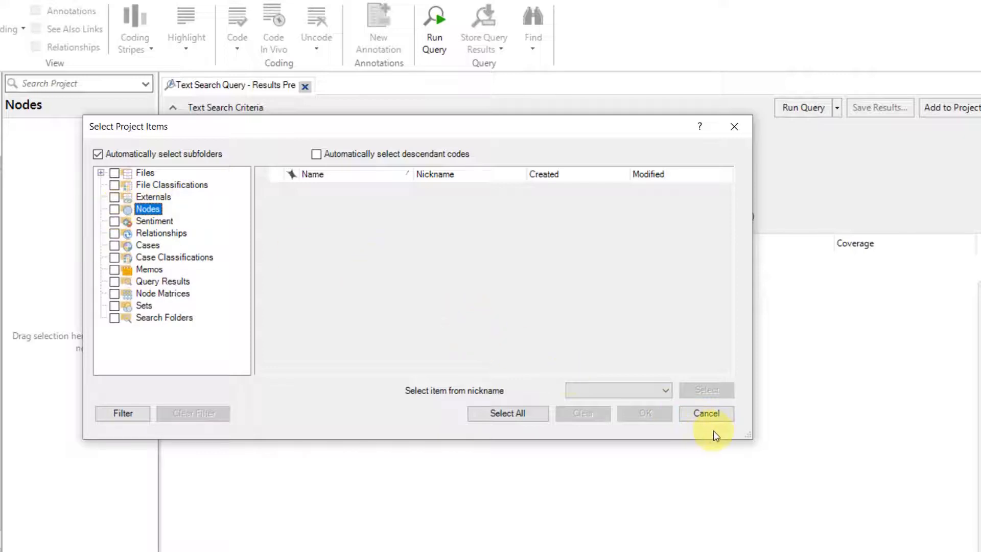
left_click(706, 414)
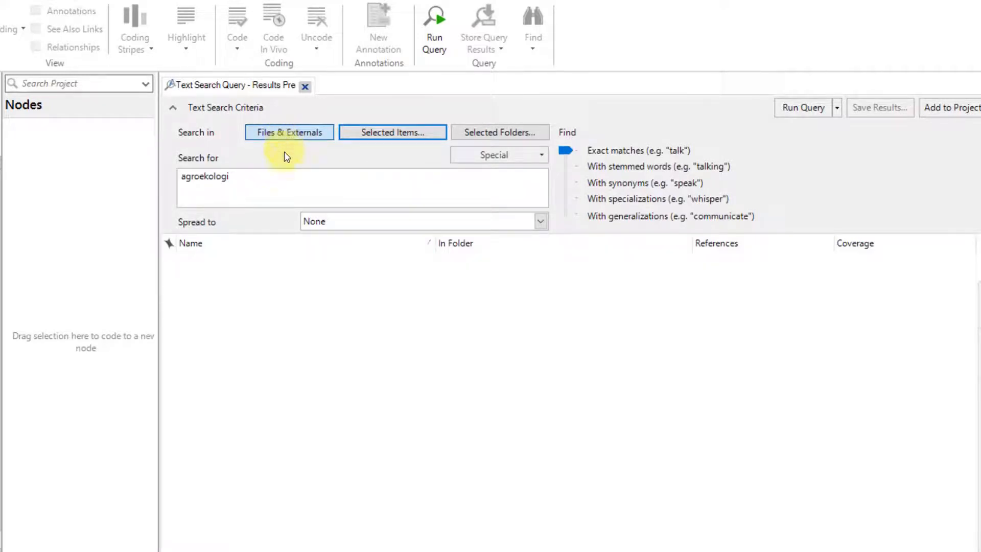
- Run the text search across Files & Externals with exact matches and show the results as references
left_click(295, 137)
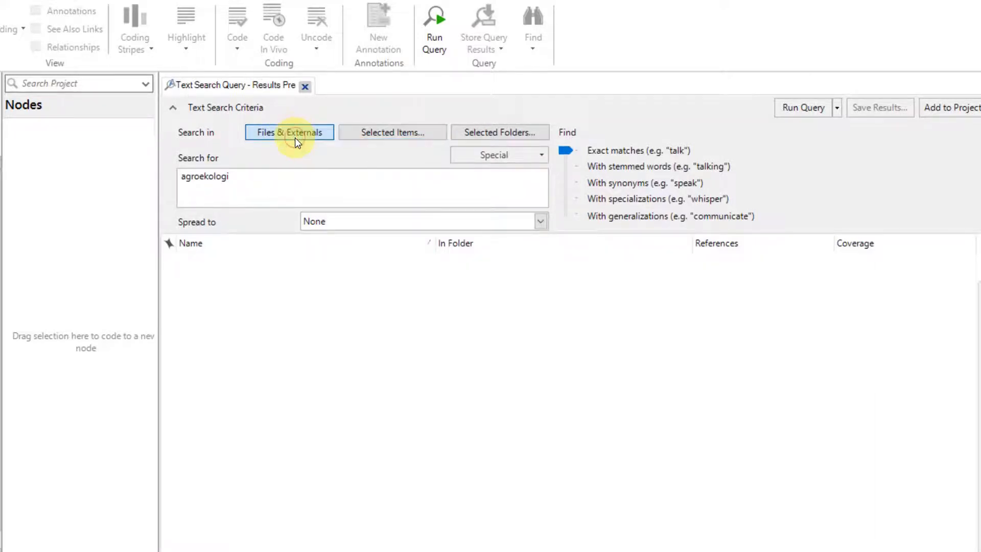
left_click(264, 183)
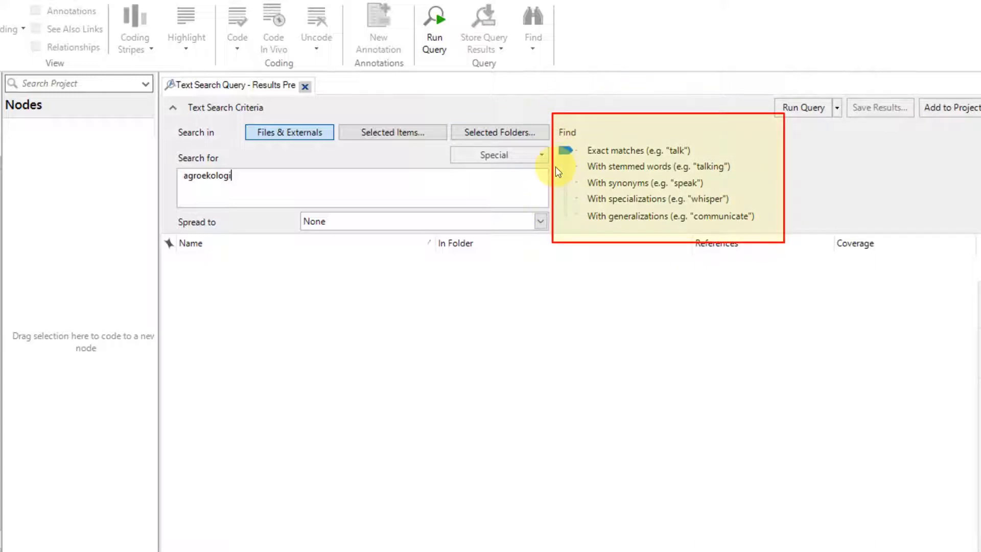
left_click(805, 108)
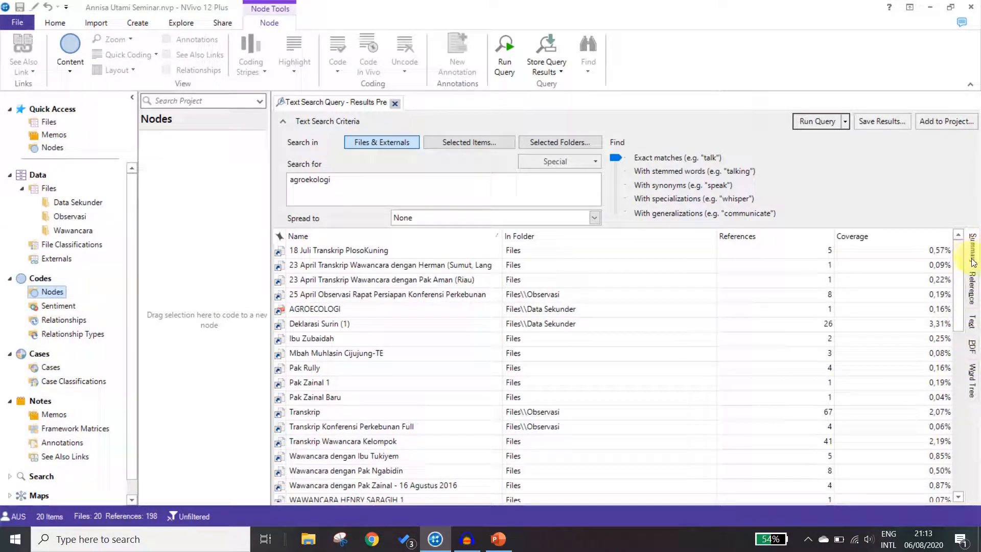
left_click(973, 291)
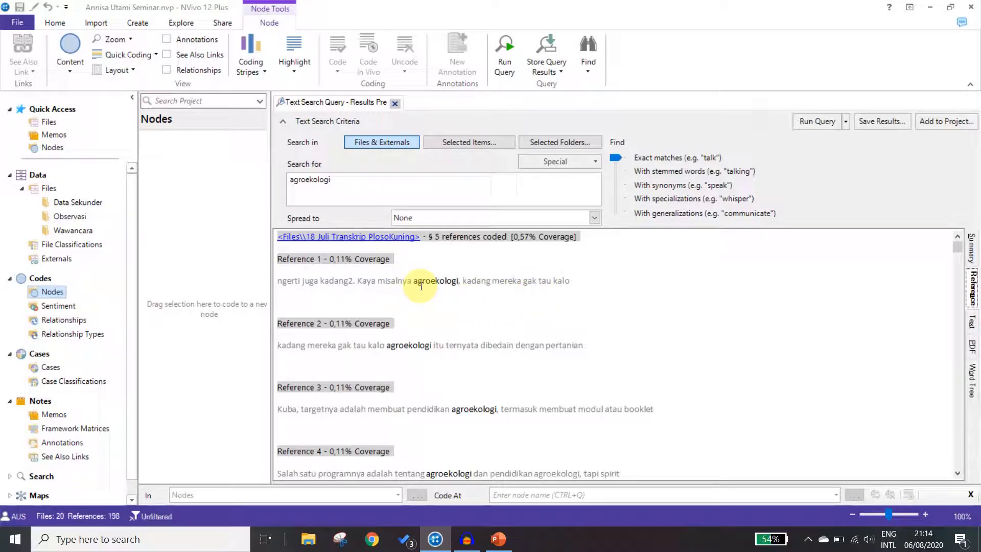
- Set the coding context of Reference 1 to Broad and look over the expanded passage
left_click_drag(280, 280, 365, 280)
left_click(532, 299)
left_click(581, 280)
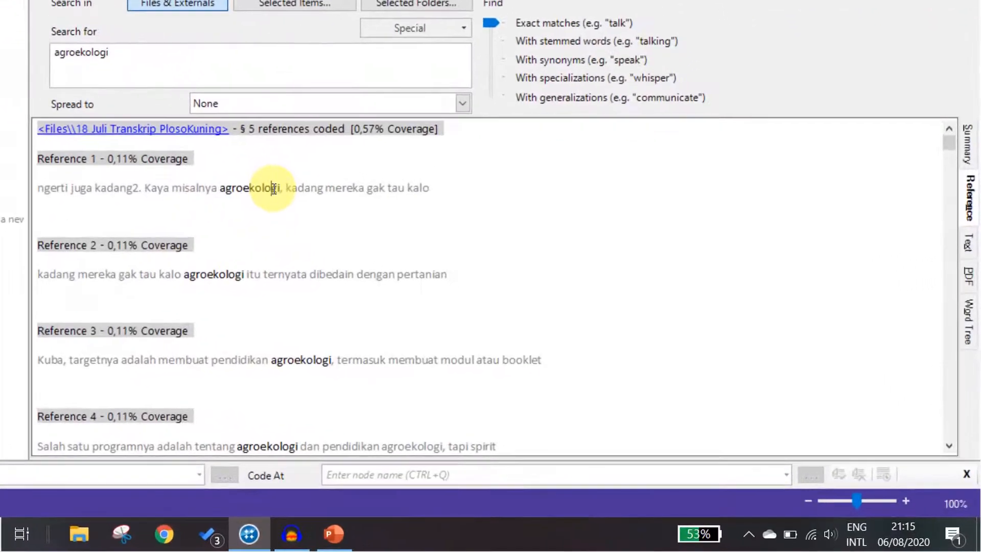
right_click(357, 190)
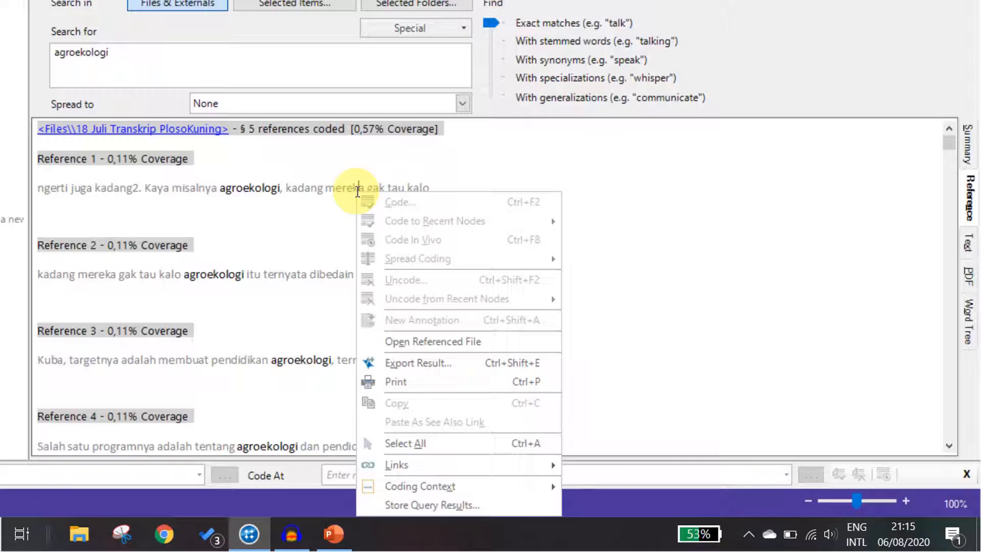
mouse_move(413, 488)
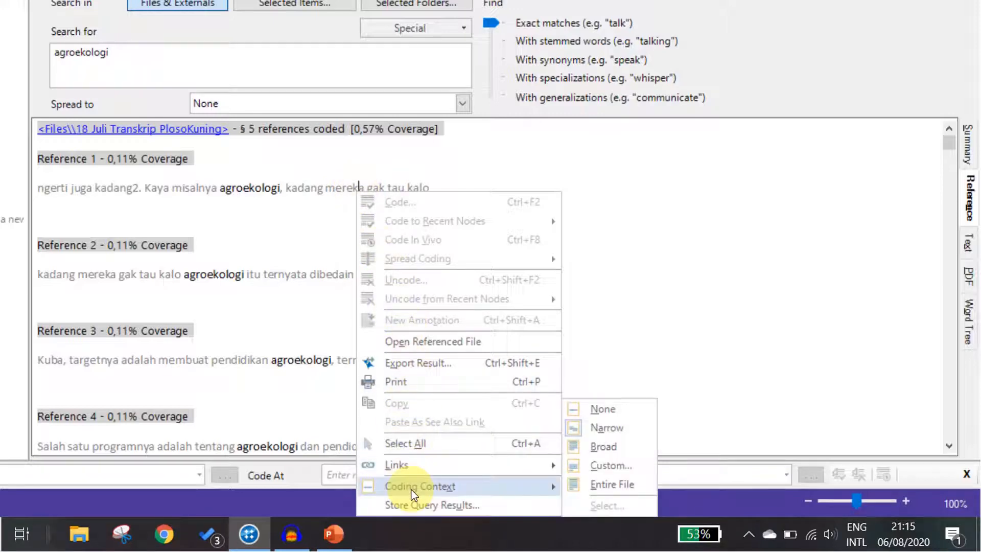
left_click(605, 449)
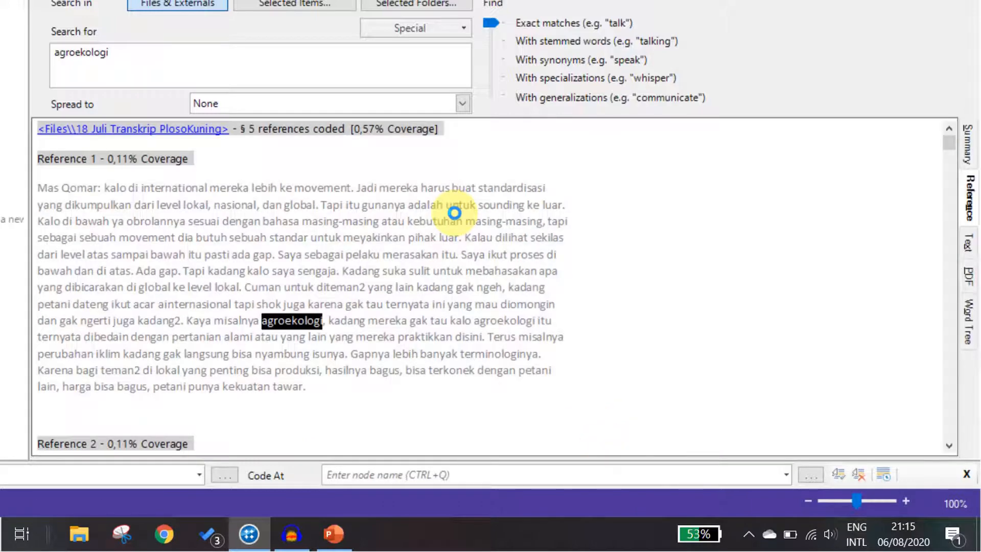
scroll(454, 212, "down", 4)
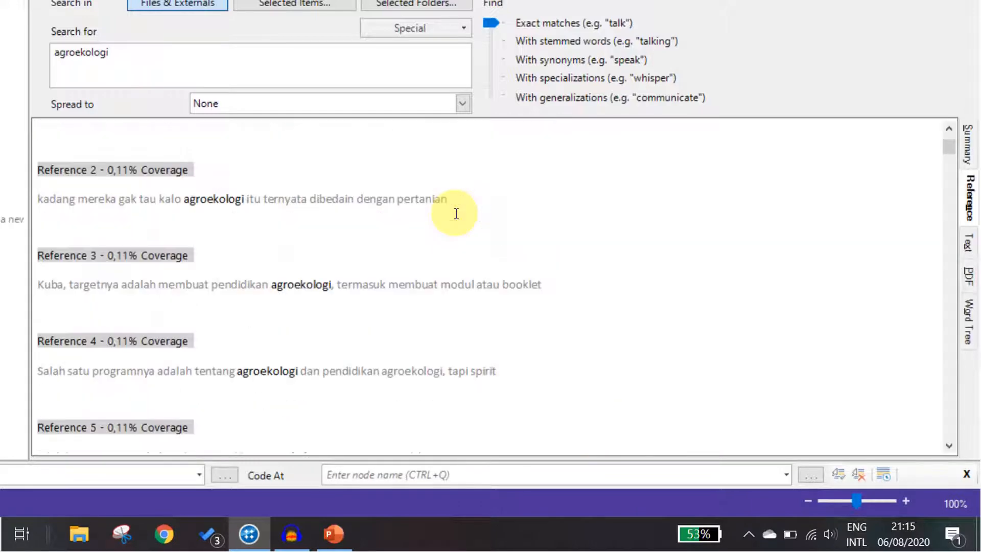
scroll(456, 213, "up", 4)
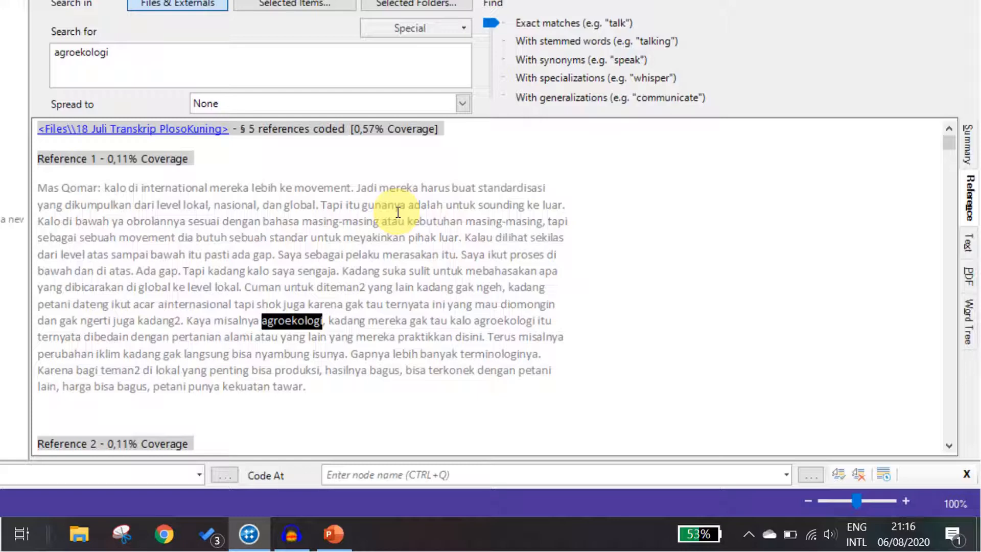
- Set a custom coding context of 15 words around the match in Reference 1
right_click(390, 256)
right_click(372, 250)
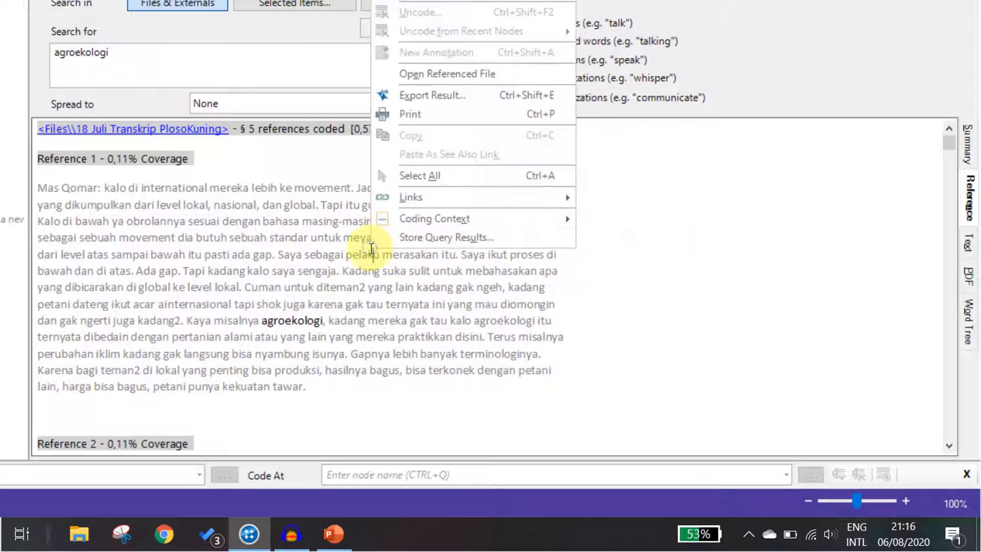
mouse_move(423, 219)
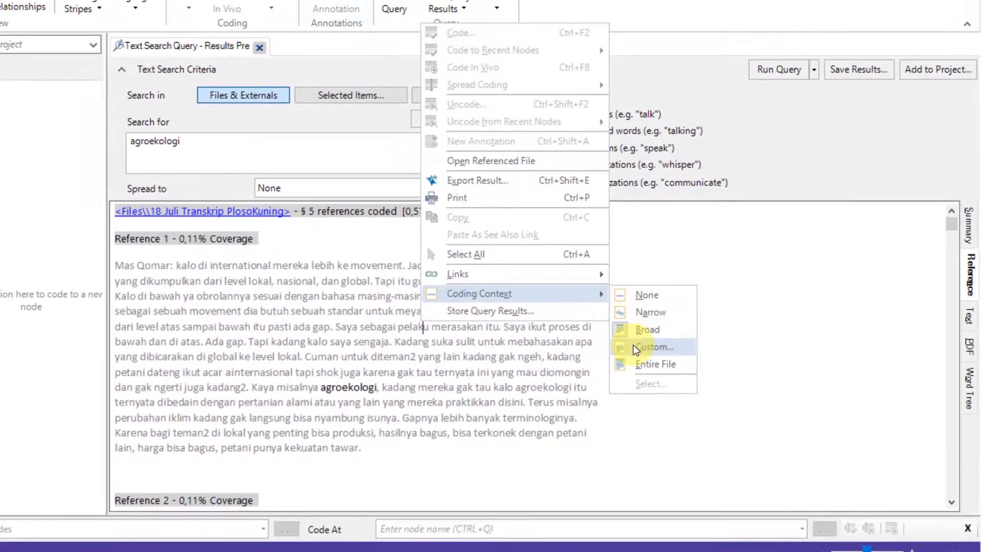
left_click(620, 279)
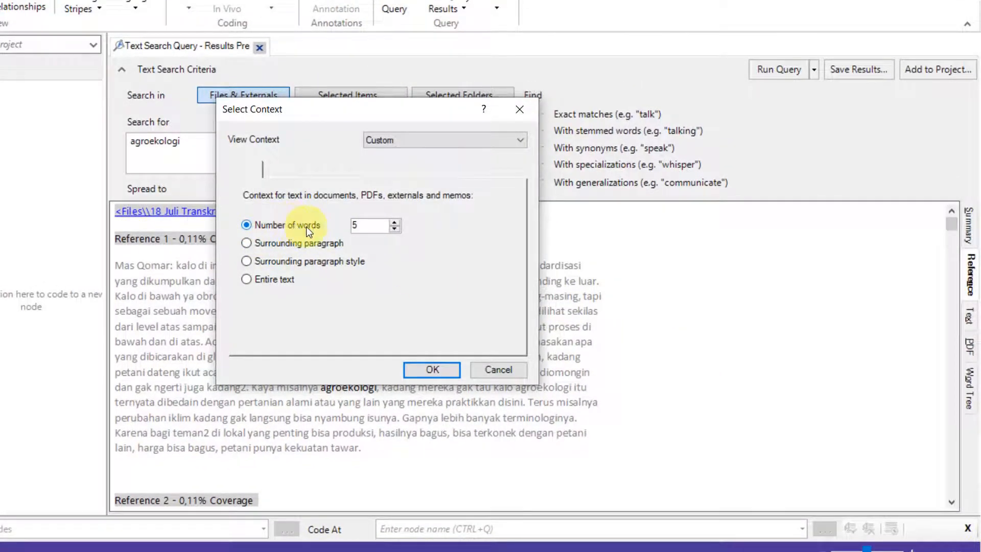
left_click(371, 229)
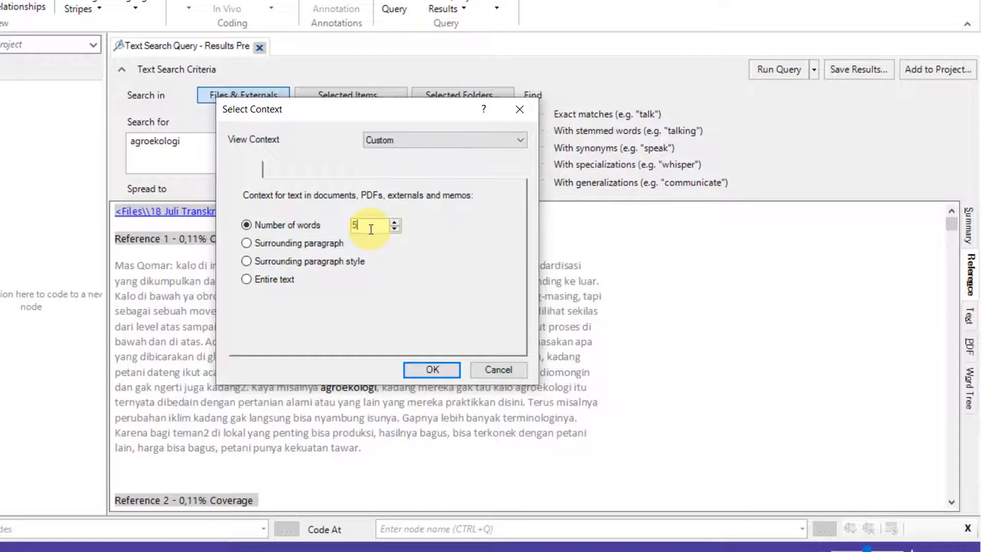
key("BackSpace")
type("15")
left_click(450, 375)
left_click_drag(117, 265, 252, 302)
left_click(240, 317)
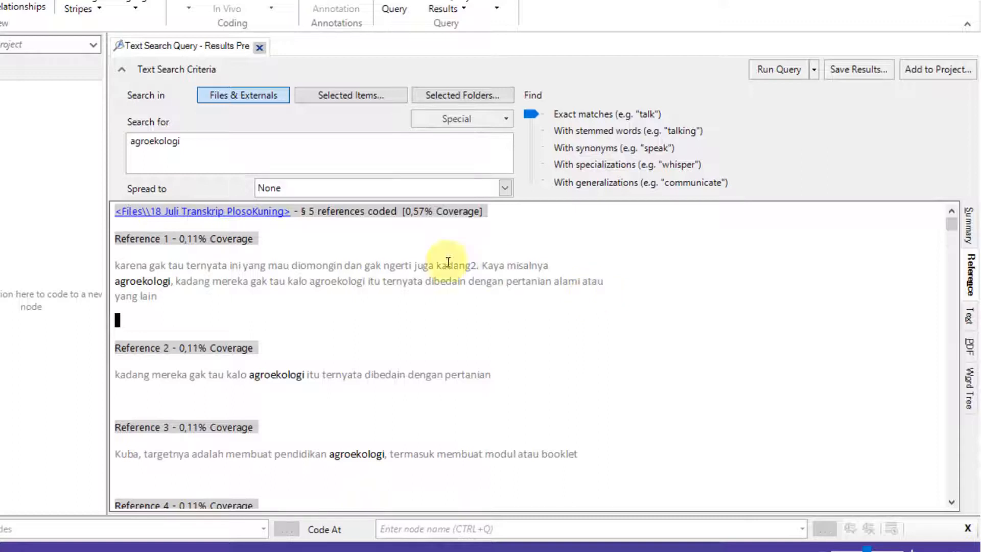
- Select the Reference 1 passage and set its custom coding context to 25 words
left_click(158, 299)
left_click(151, 284)
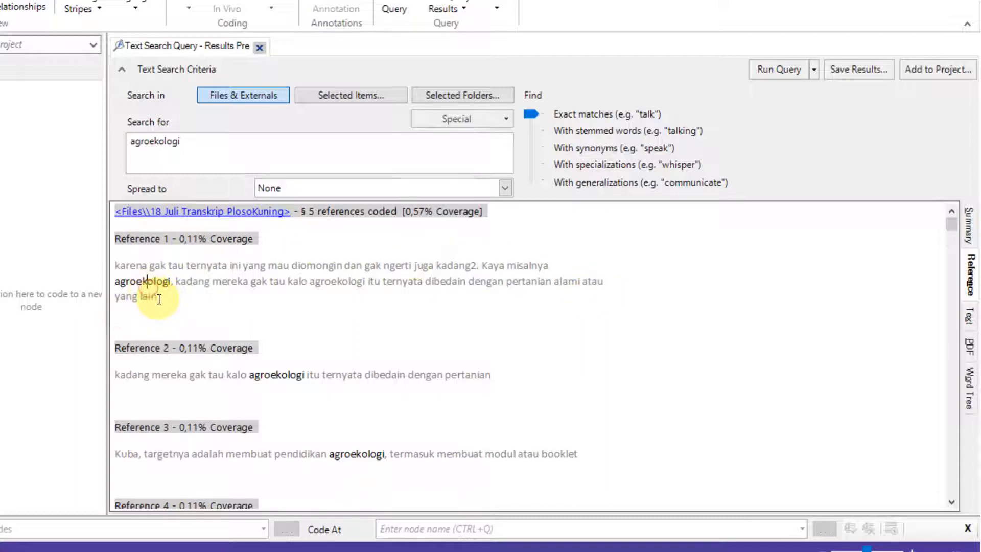
left_click_drag(159, 299, 113, 262)
left_click(476, 266)
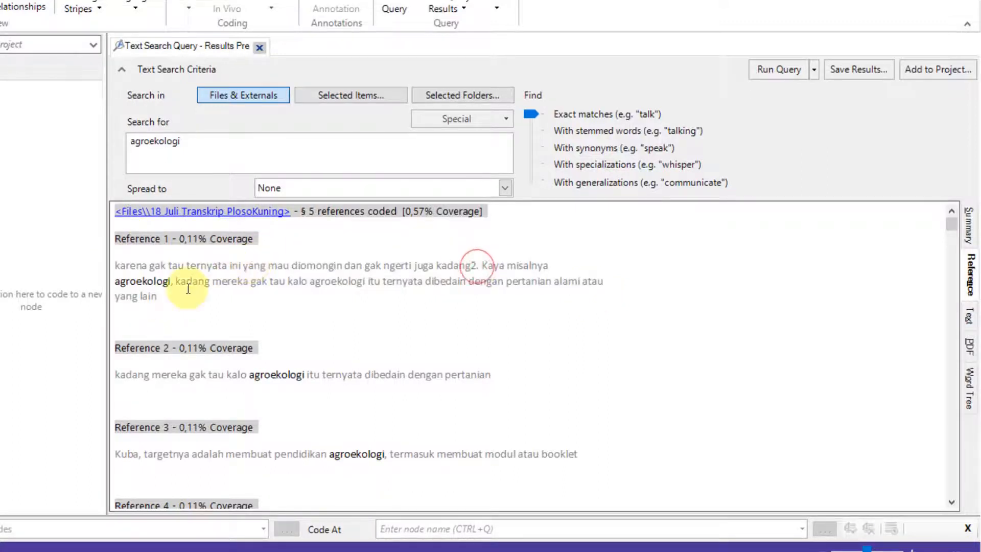
left_click_drag(157, 300, 116, 263)
right_click(158, 274)
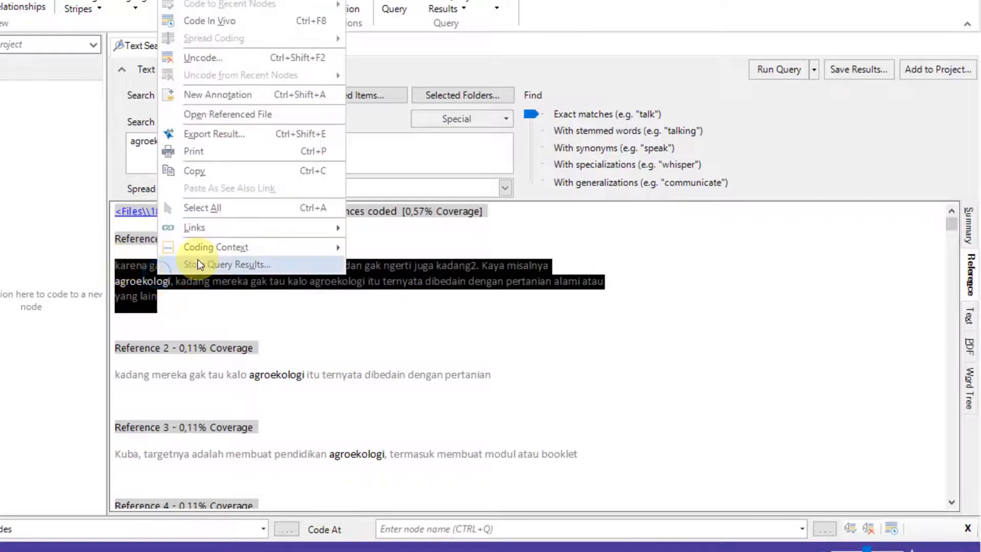
mouse_move(216, 244)
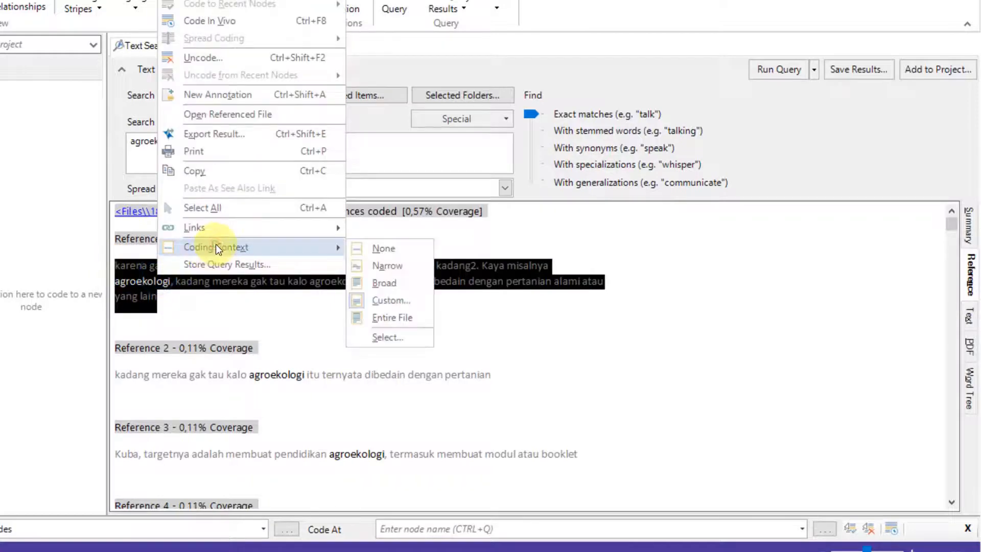
left_click(379, 338)
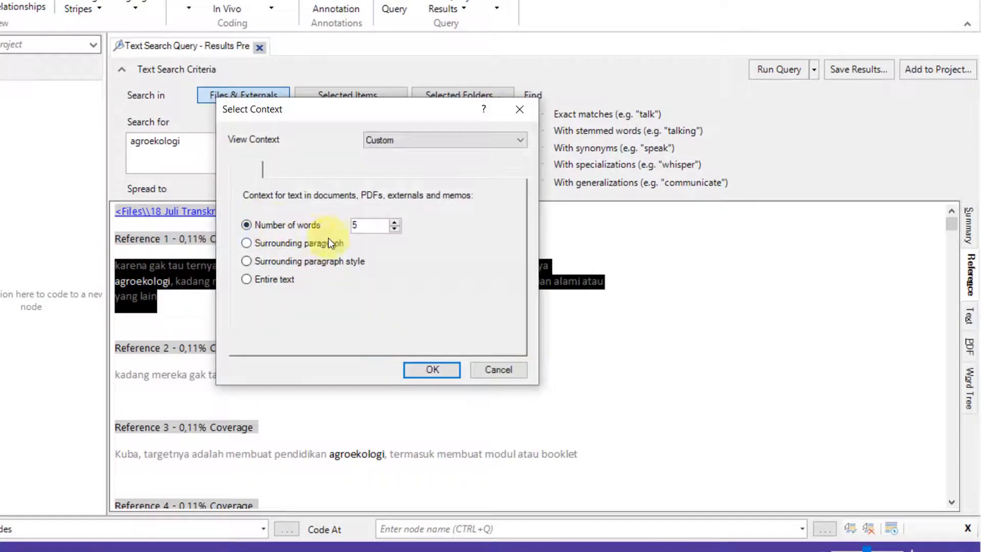
key("BackSpace")
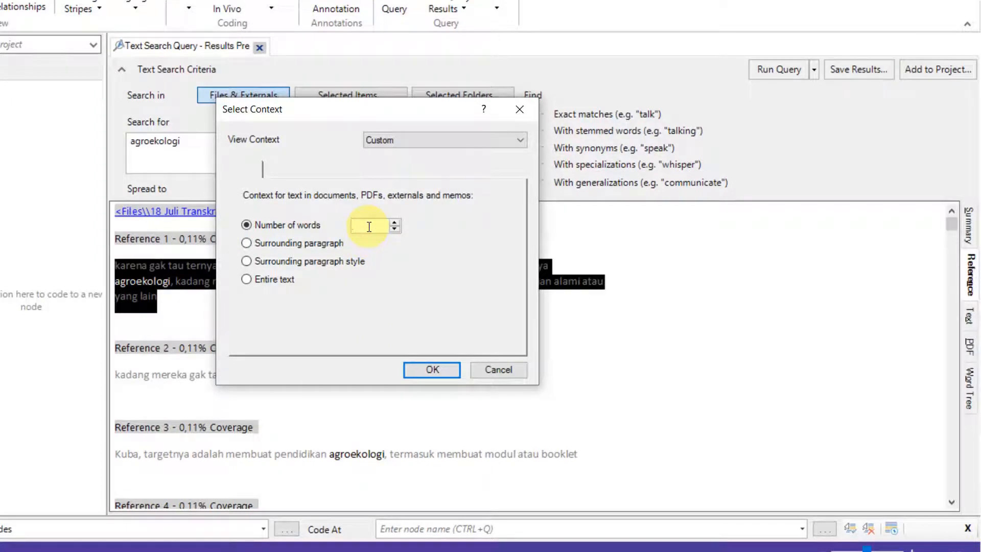
type("25")
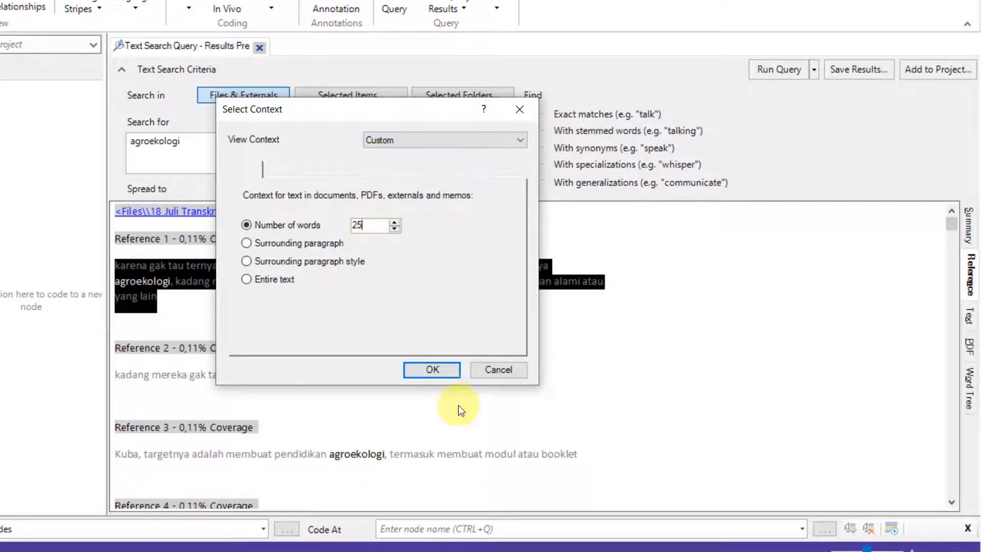
left_click(432, 358)
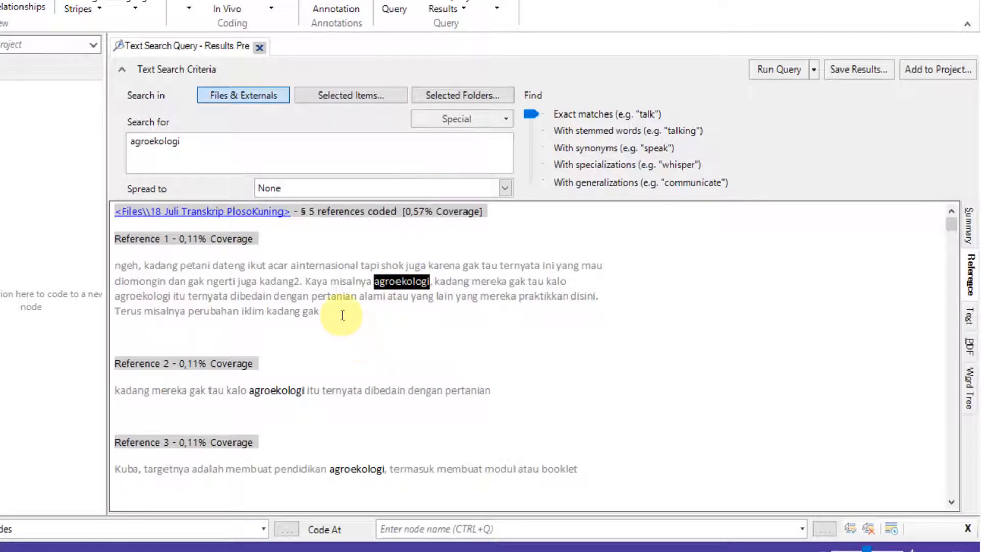
- Select the expanded Reference 1 passage and code it at a new node named "pemahaman agroekologi pada petani"
left_click(343, 315)
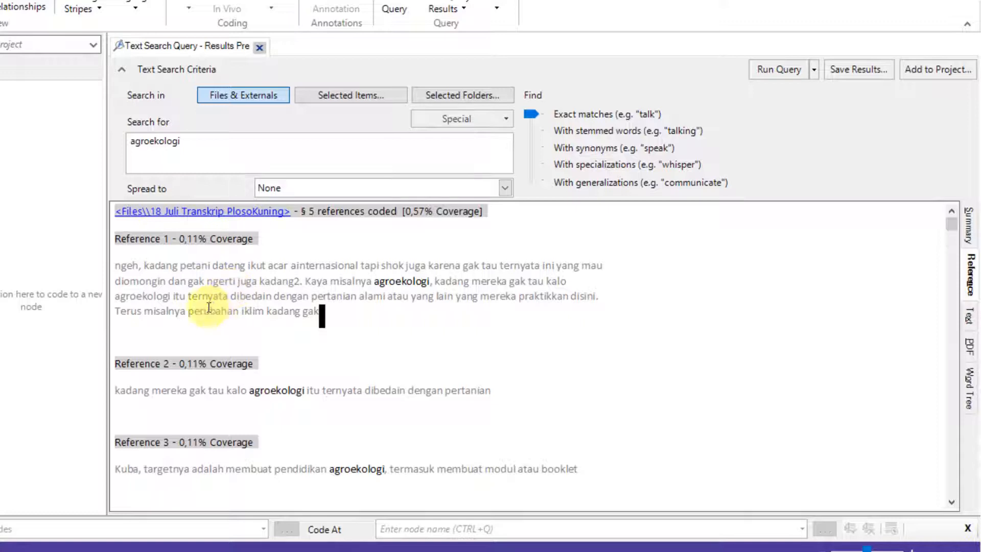
left_click(247, 301)
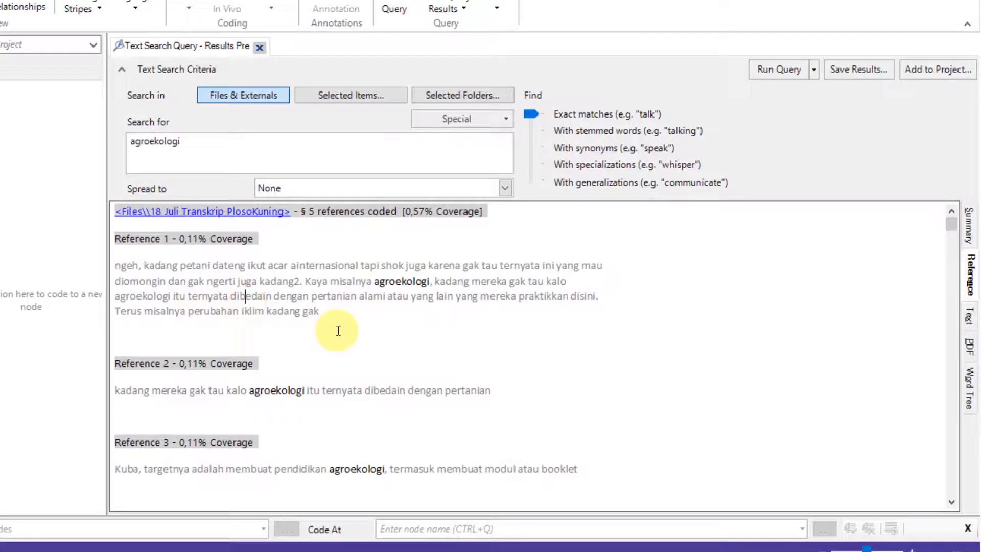
left_click_drag(320, 311, 125, 278)
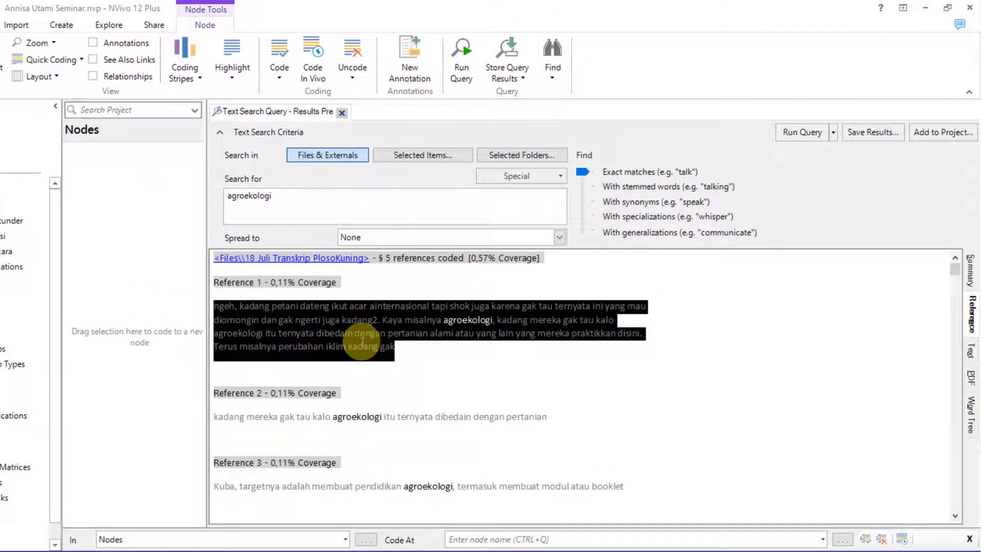
left_click(372, 357)
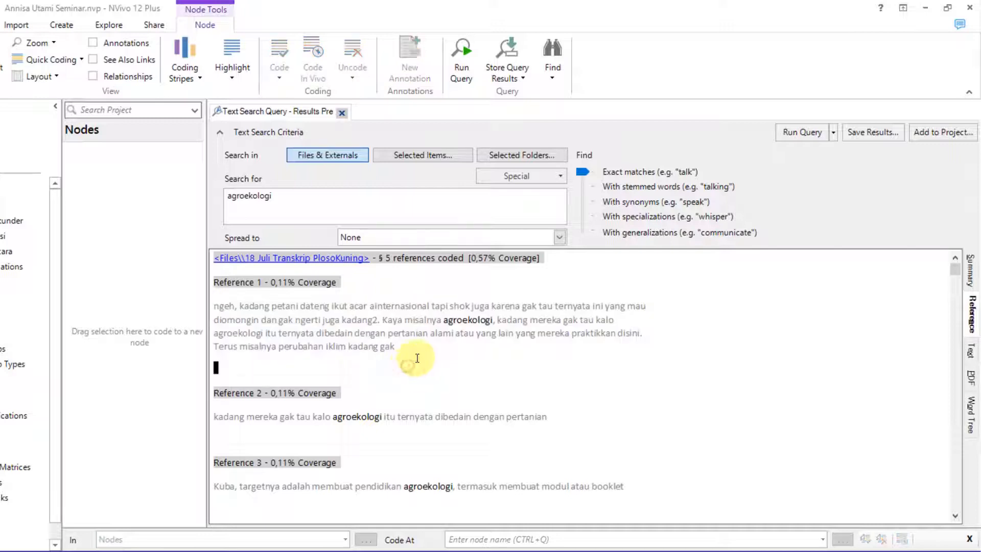
left_click_drag(396, 348, 219, 306)
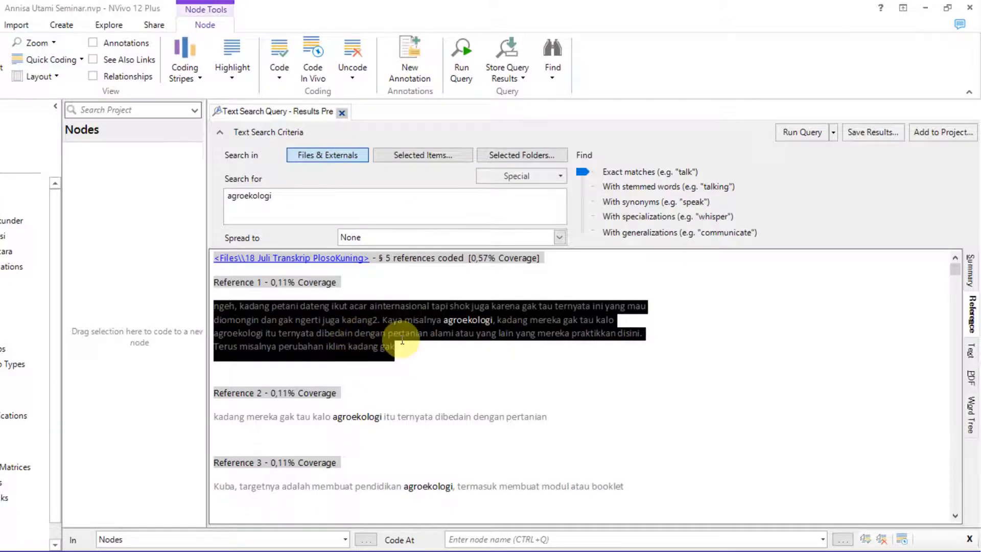
left_click_drag(378, 322, 110, 192)
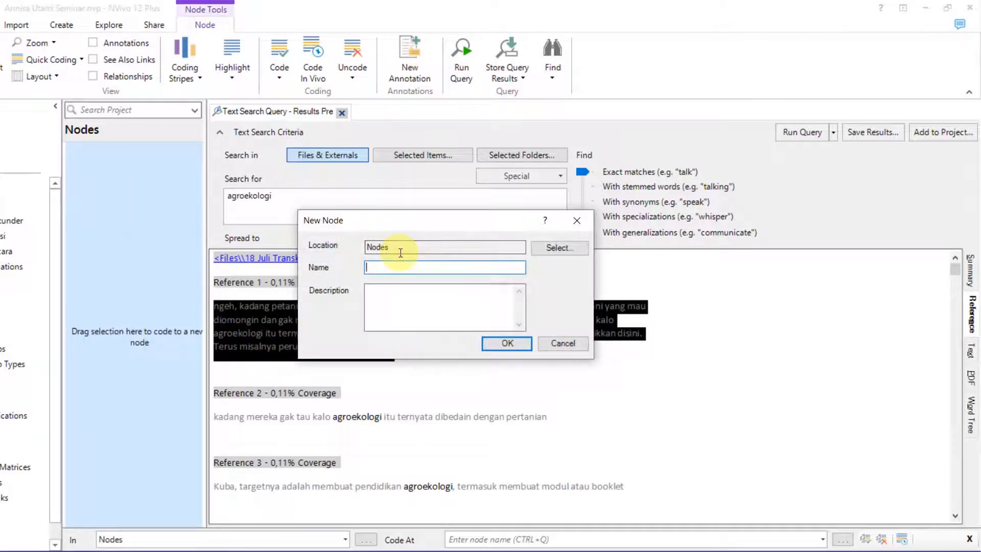
type("pemahaman agroekologi pada petani")
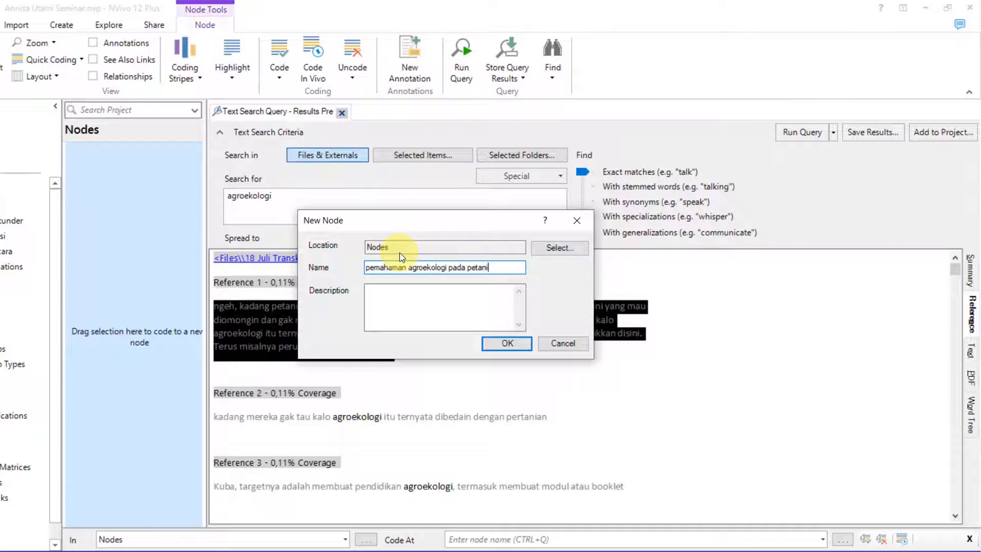
left_click(506, 342)
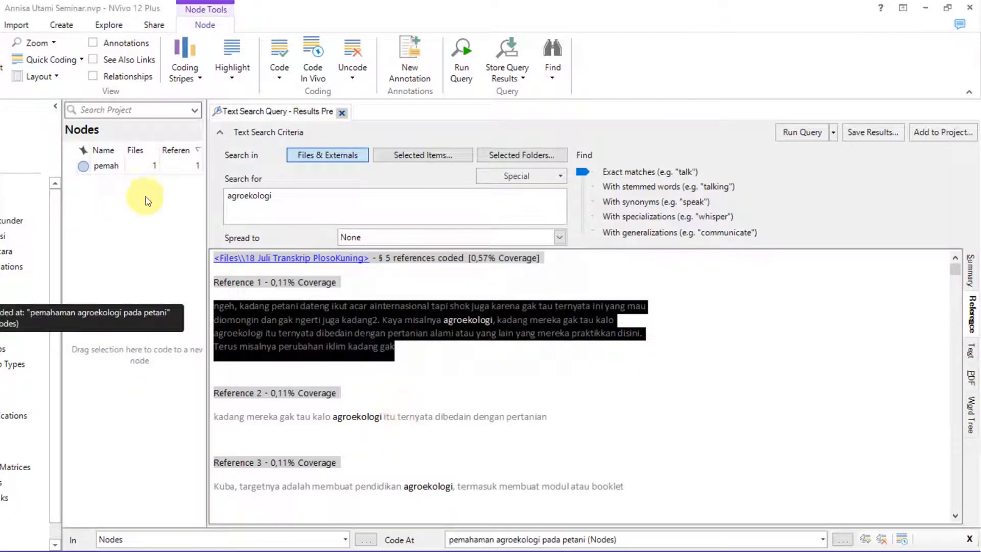
- Select all the references in the results and set their custom coding context to 25 words
left_click(403, 357)
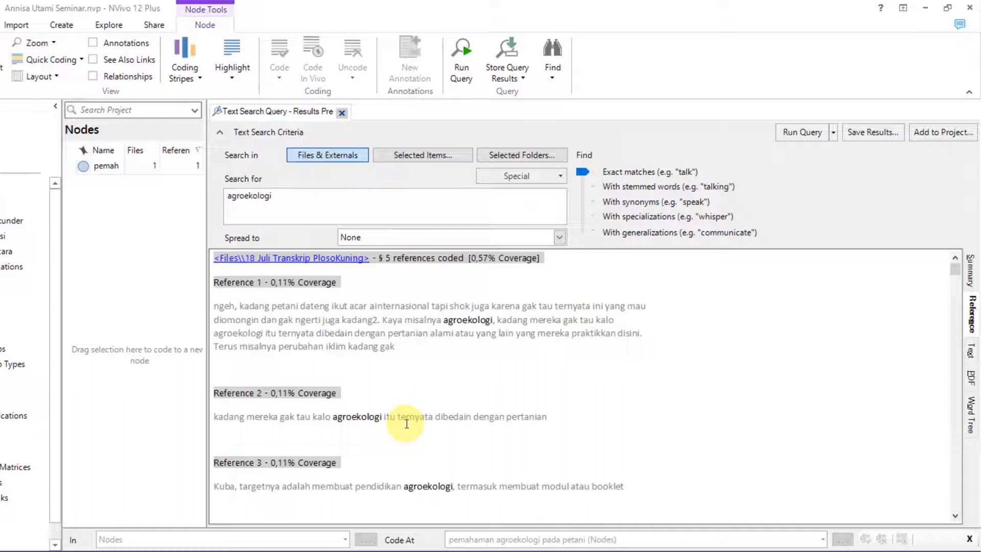
key("ctrl+a")
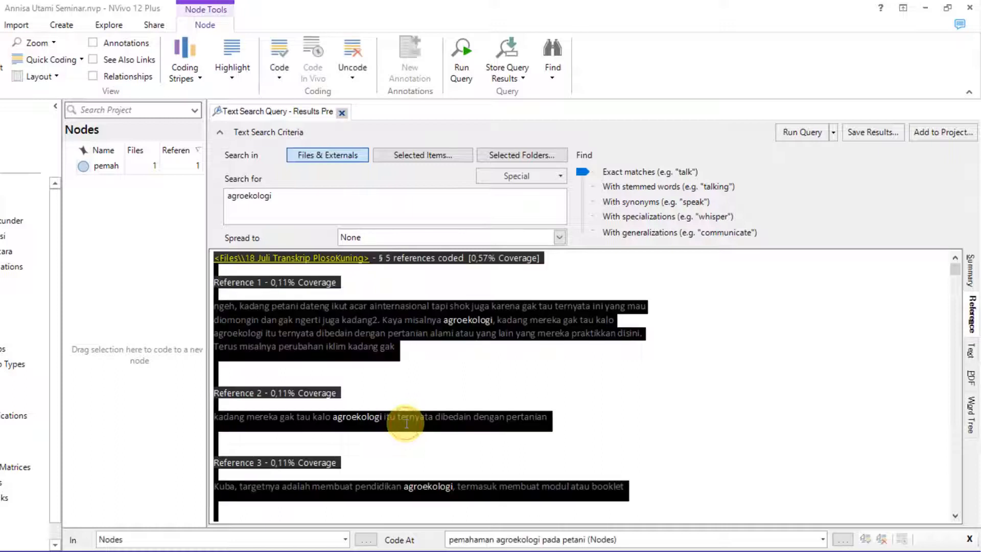
right_click(492, 322)
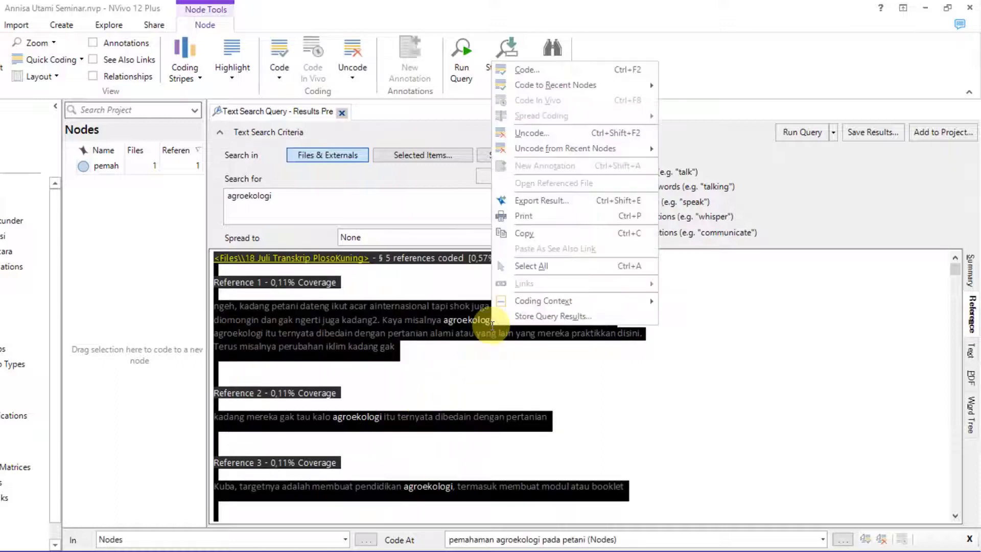
left_click(525, 301)
left_click(716, 383)
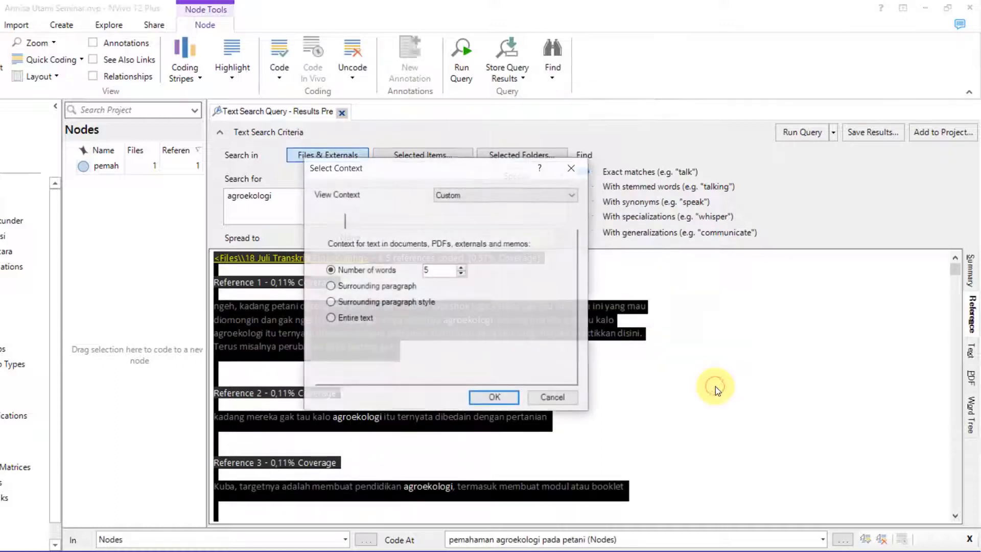
double_click(443, 270)
type("25")
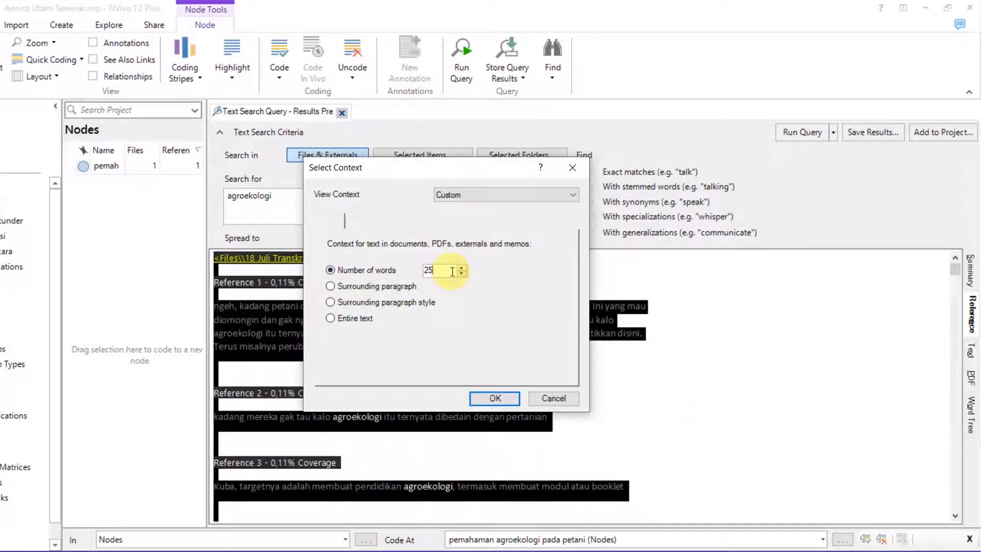
left_click(503, 398)
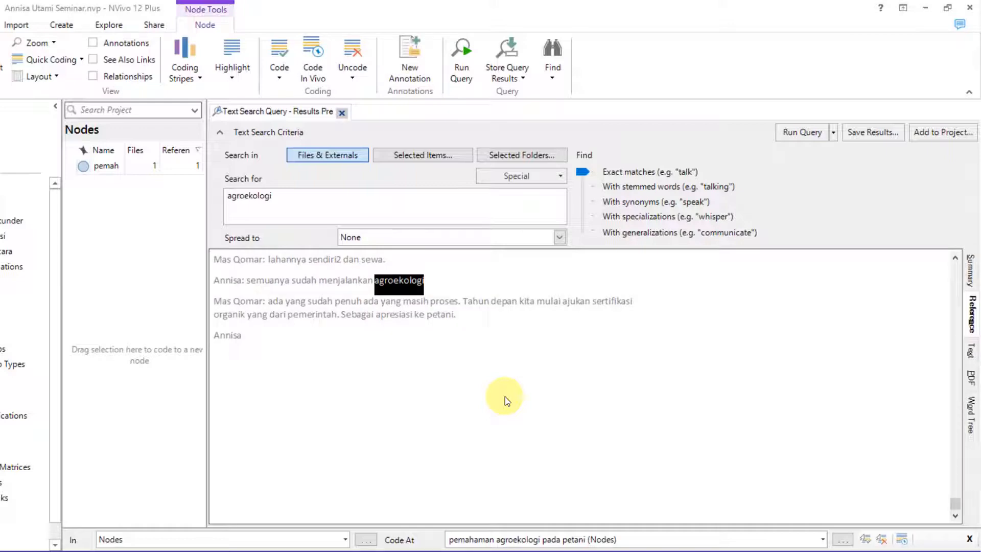
- Look over the expanded references, then select them all and code them at a new node named "agroekologi"
scroll(505, 397, "up", 10)
left_click_drag(957, 496, 908, 263)
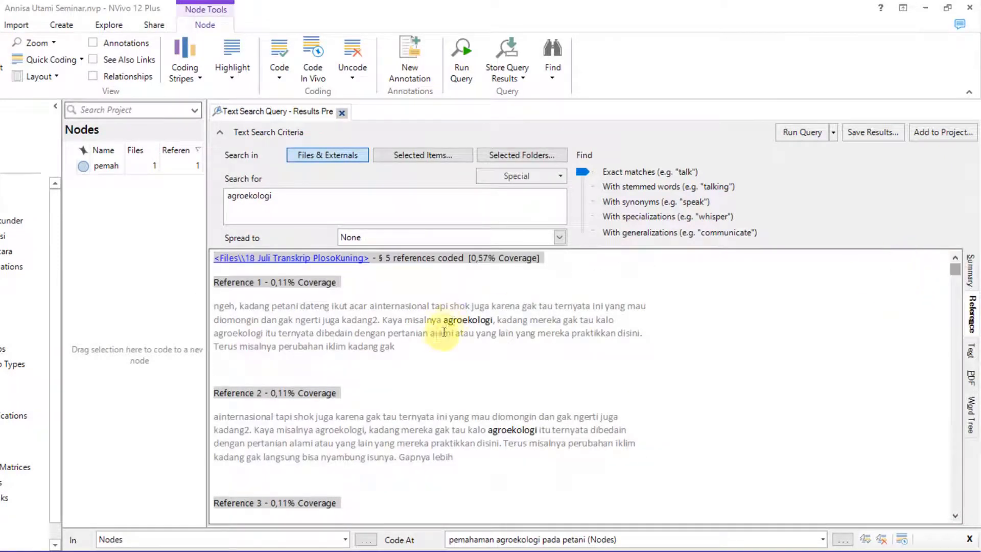
scroll(438, 366, "down", 2)
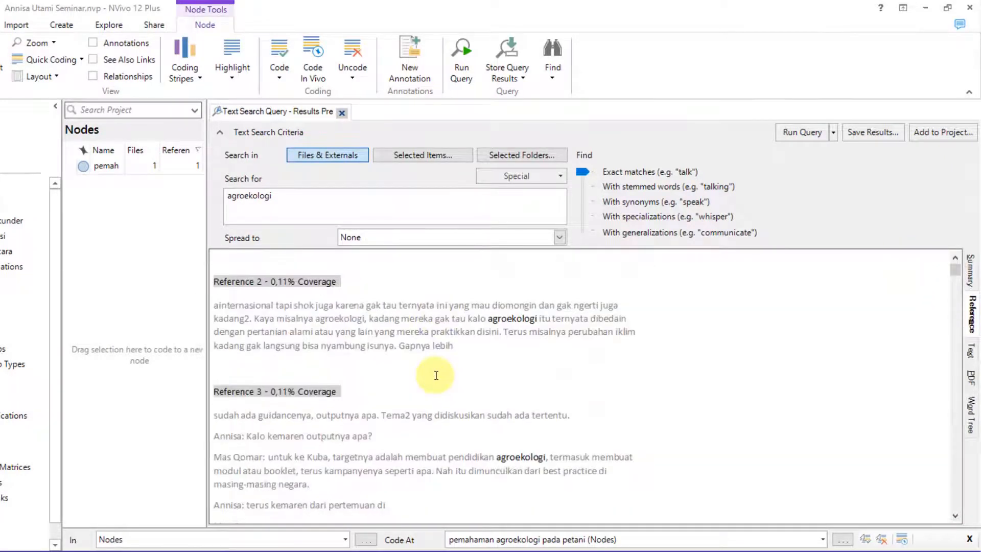
scroll(307, 408, "down", 1)
scroll(357, 435, "up", 3)
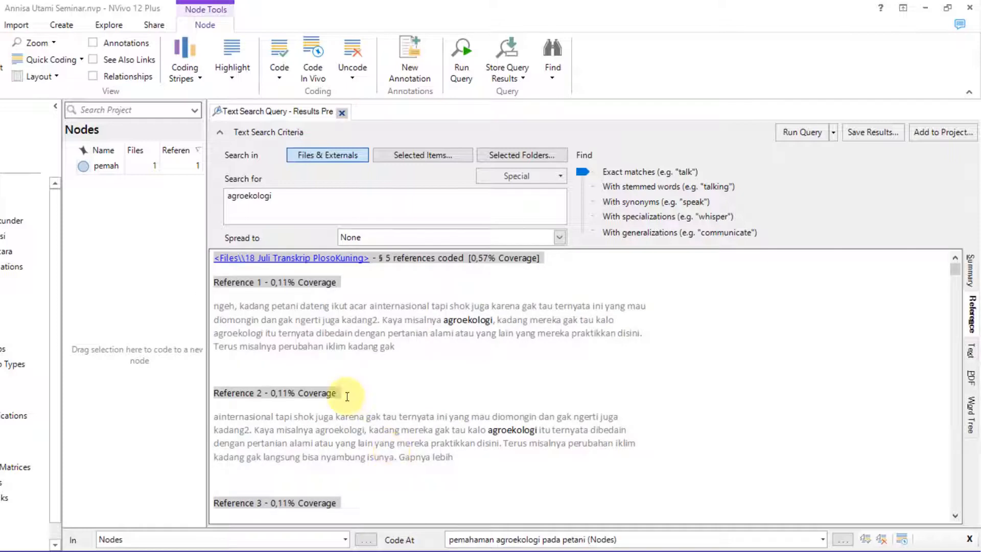
left_click(386, 380)
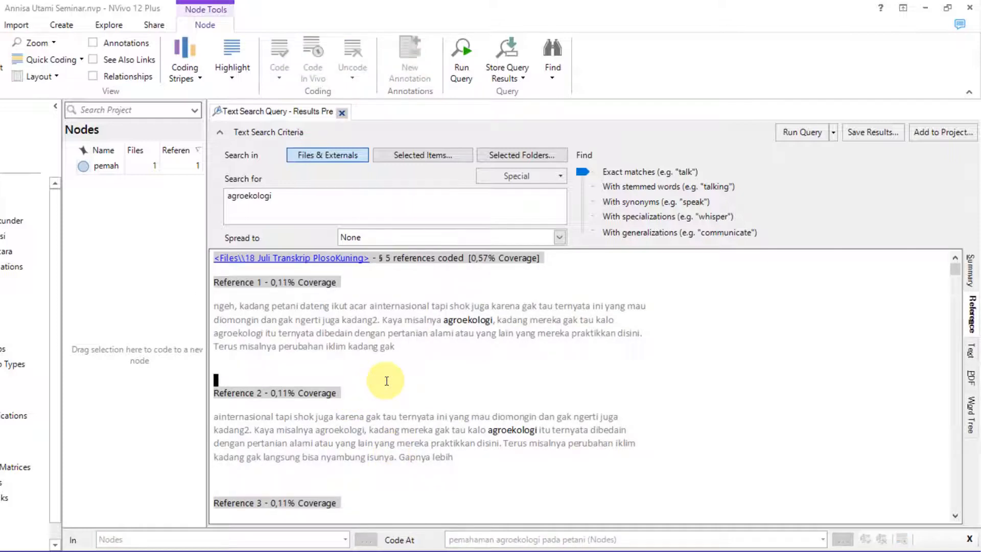
key("ctrl+a")
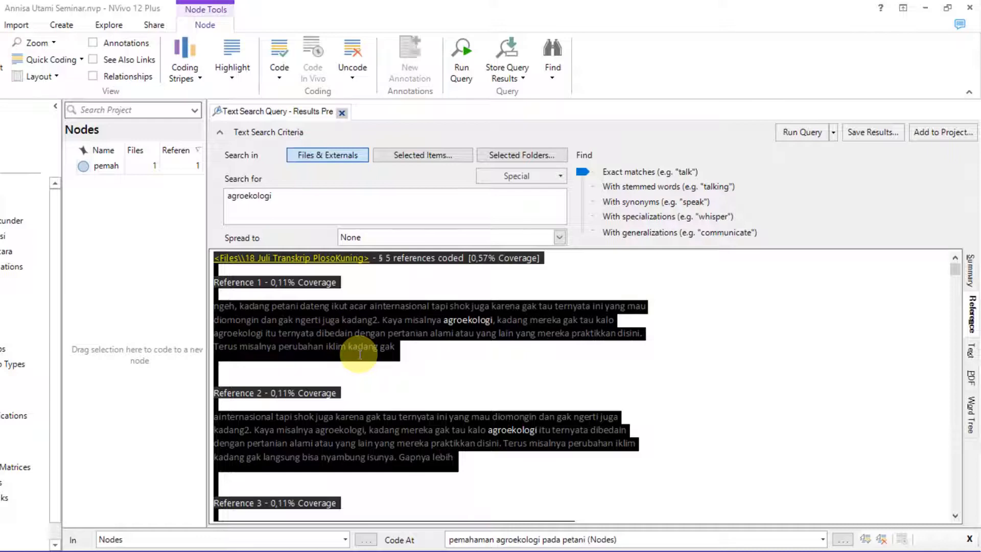
left_click_drag(368, 352, 134, 250)
type("agroekologi")
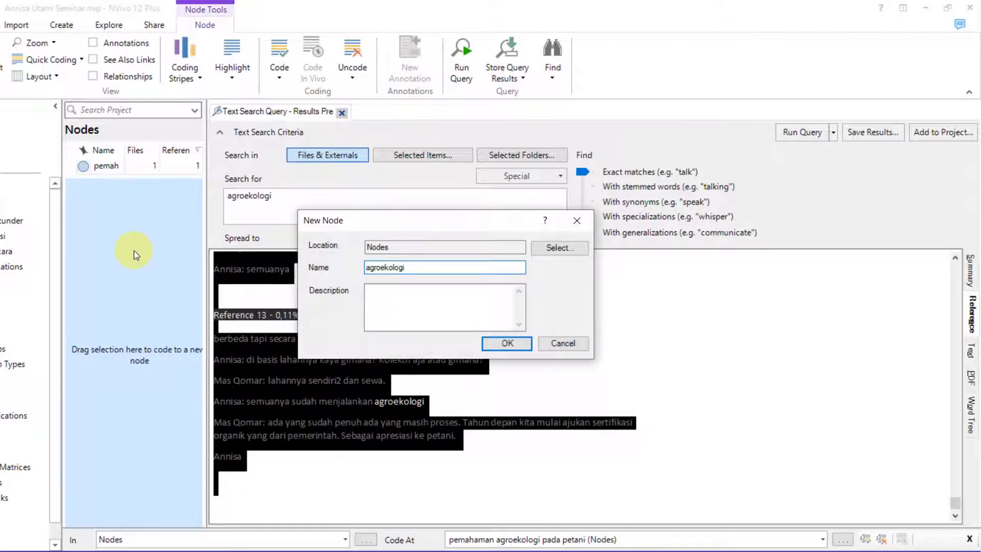
left_click(499, 343)
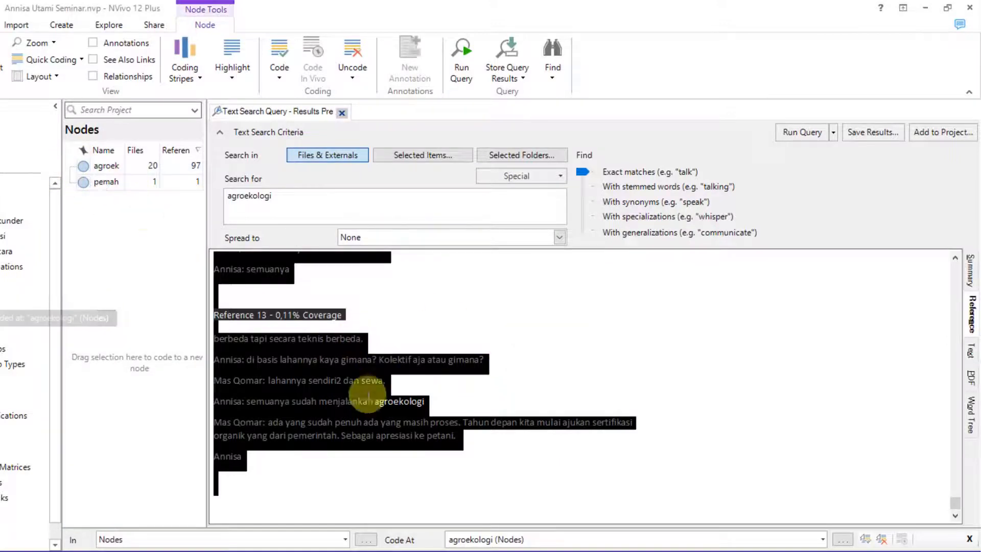
- Select the Reference 3 passage and code it at a new node named "pendidikan agroekologi"
left_click(475, 354)
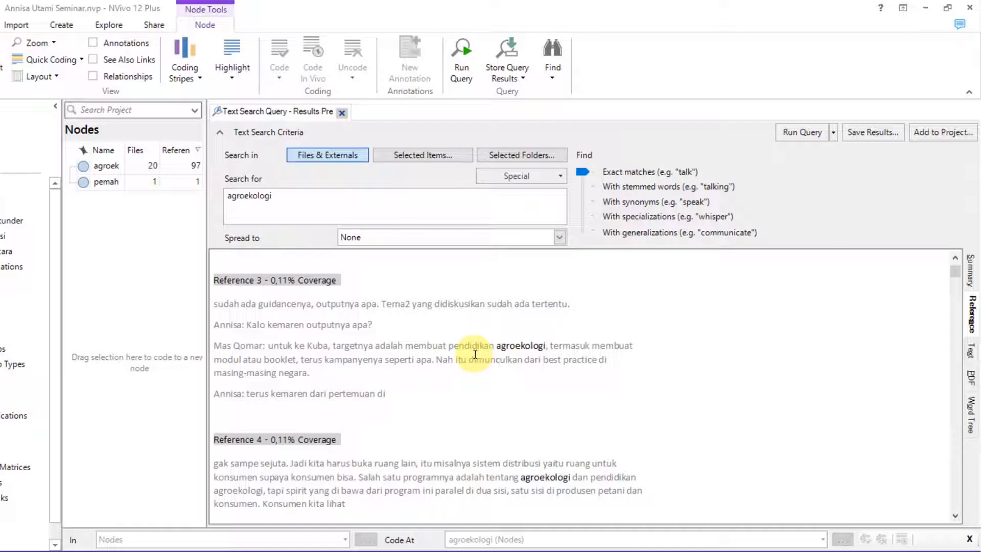
scroll(450, 460, "up", 5)
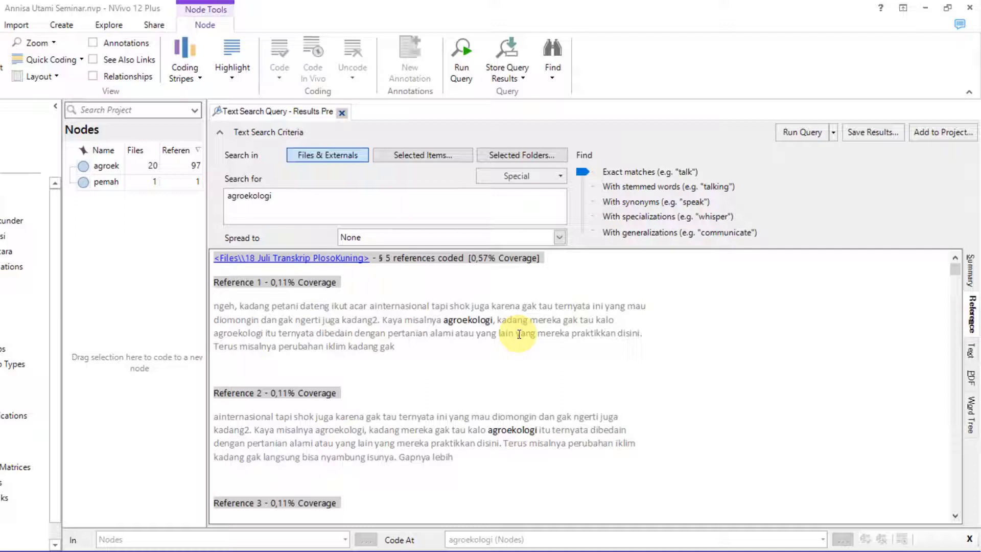
scroll(518, 334, "down", 5)
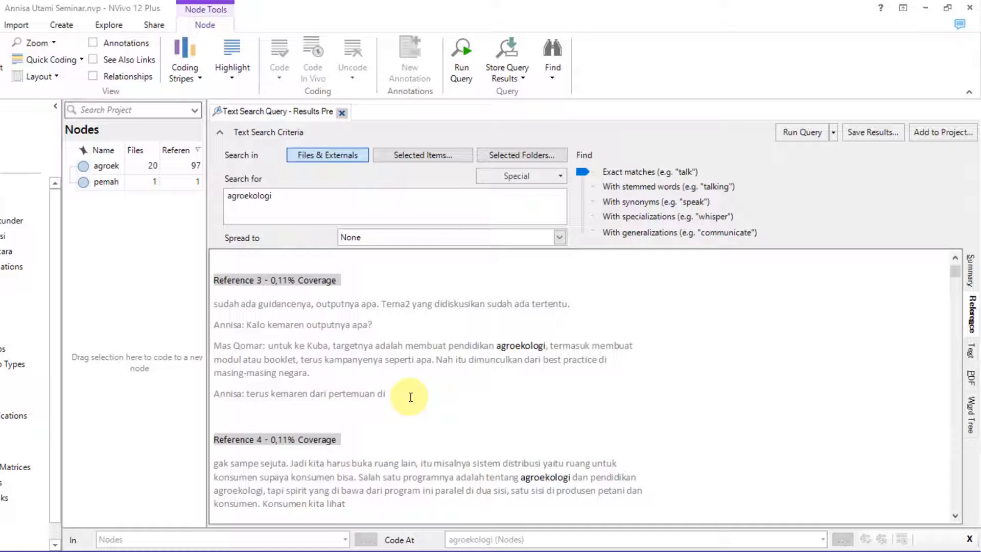
left_click_drag(411, 397, 109, 249)
left_click(400, 270)
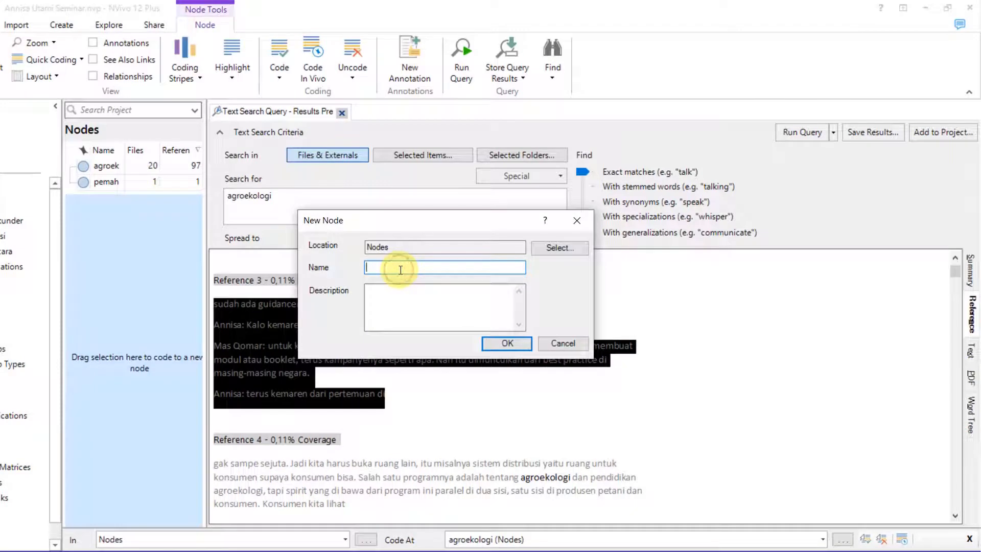
type("pendidikan agroekologi")
key("Return")
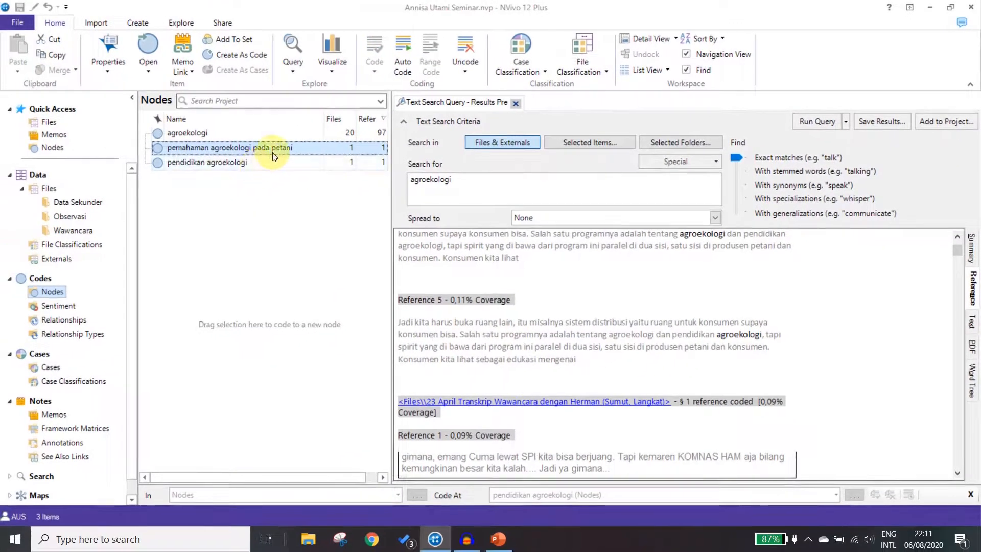
- Move the nodes "pemahaman agroekologi pada petani" and "pendidikan agroekologi" under the "agroekologi" node and expand it
left_click(274, 170, "ctrl")
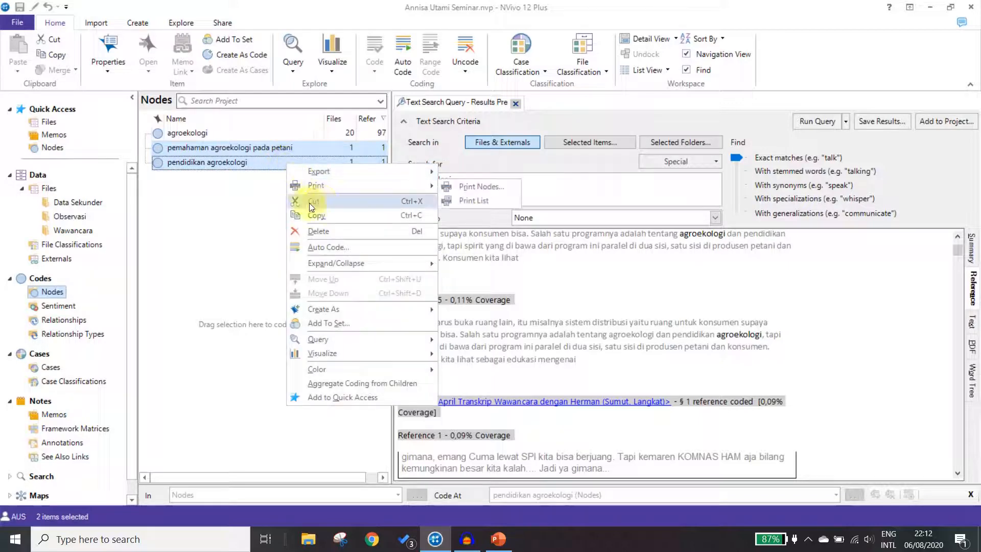
left_click(321, 201)
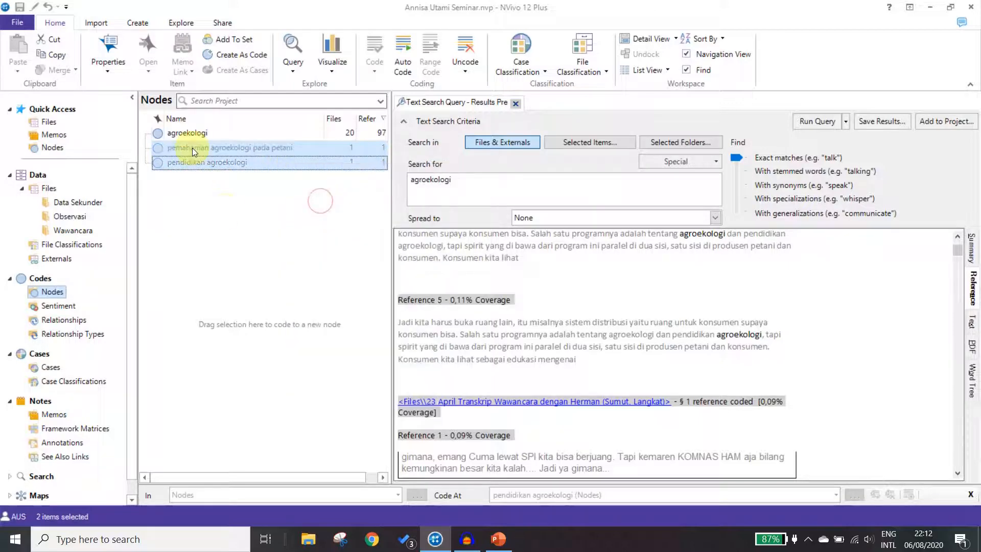
left_click(192, 134)
right_click(204, 137)
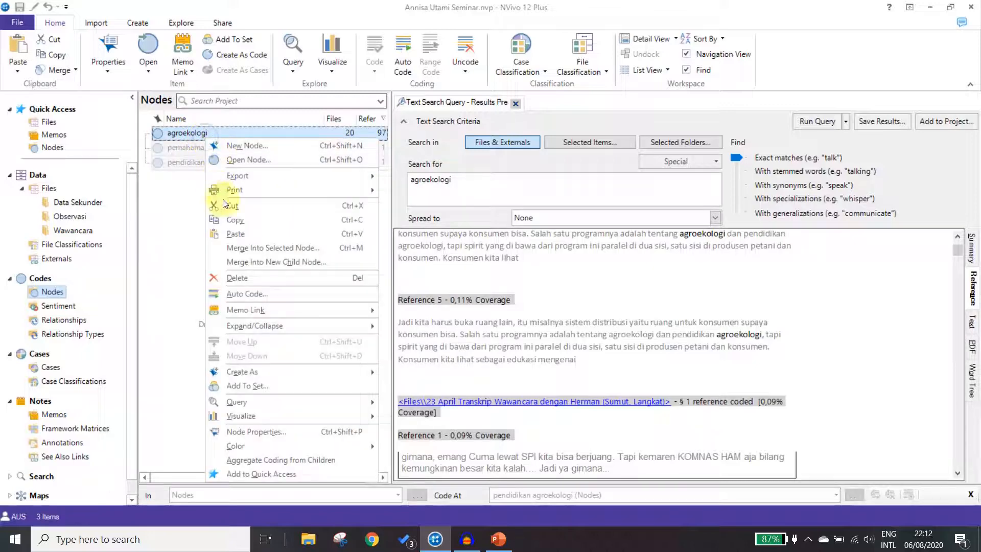
left_click(227, 230)
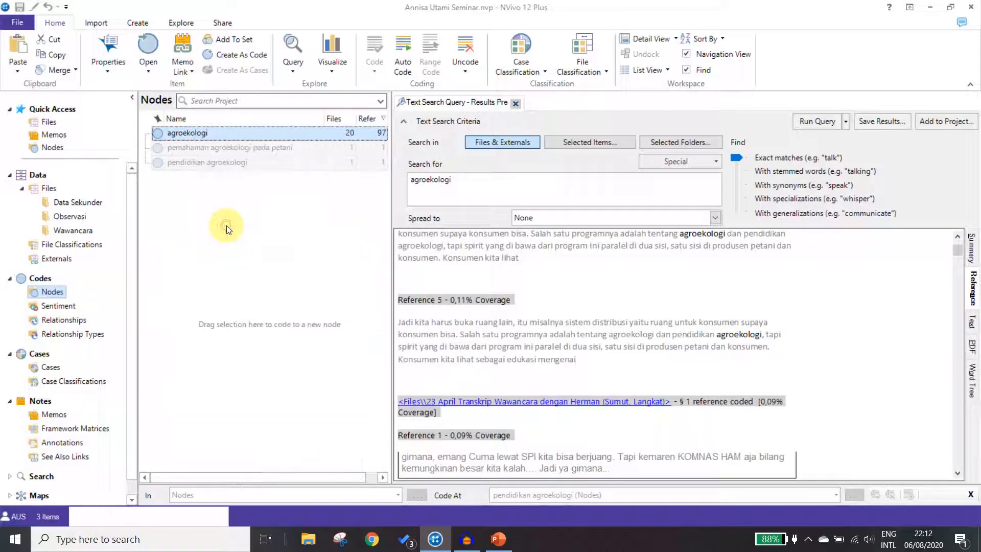
left_click(145, 133)
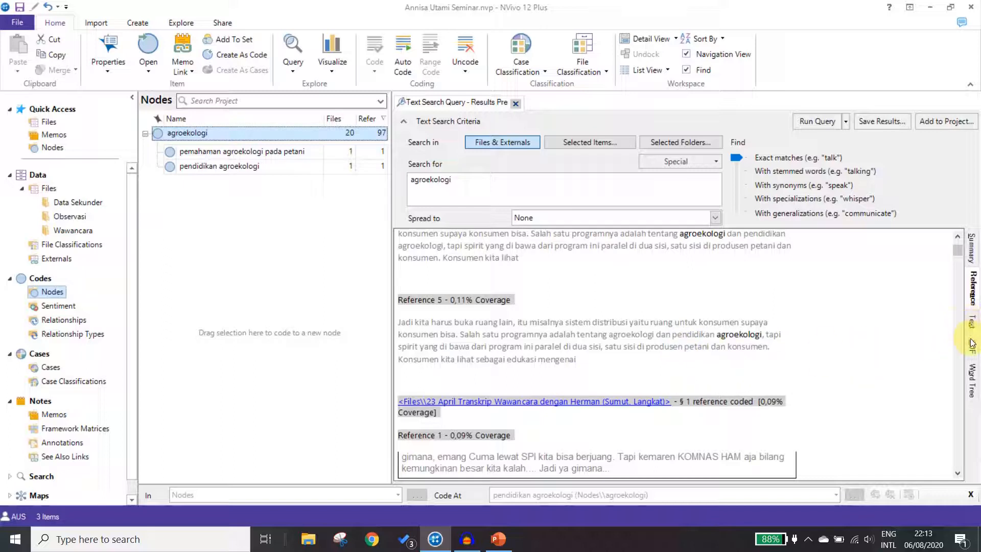
- Show the query results as a word tree and examine the branches on both sides of "agroekologi"
left_click(972, 392)
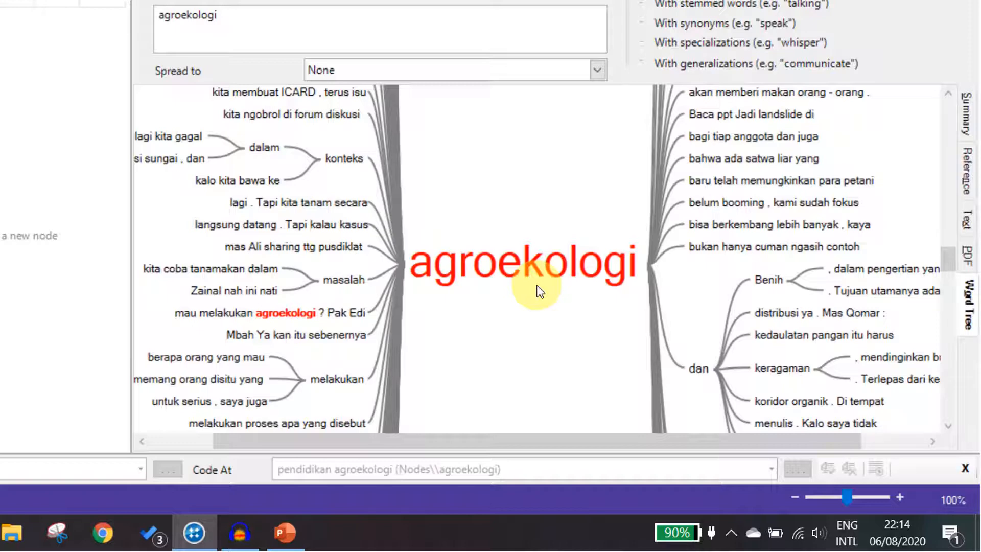
left_click_drag(517, 449, 497, 446)
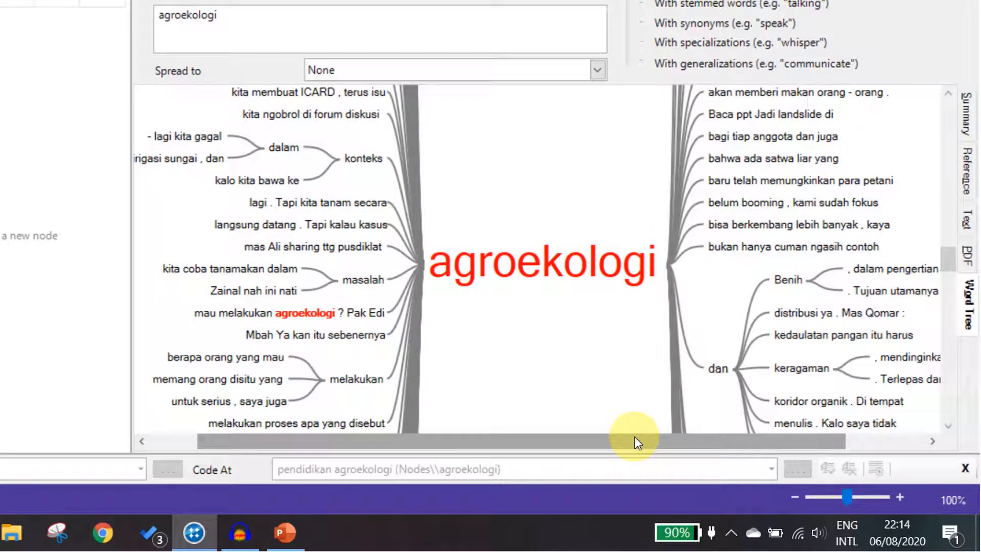
scroll(482, 360, "up", 5)
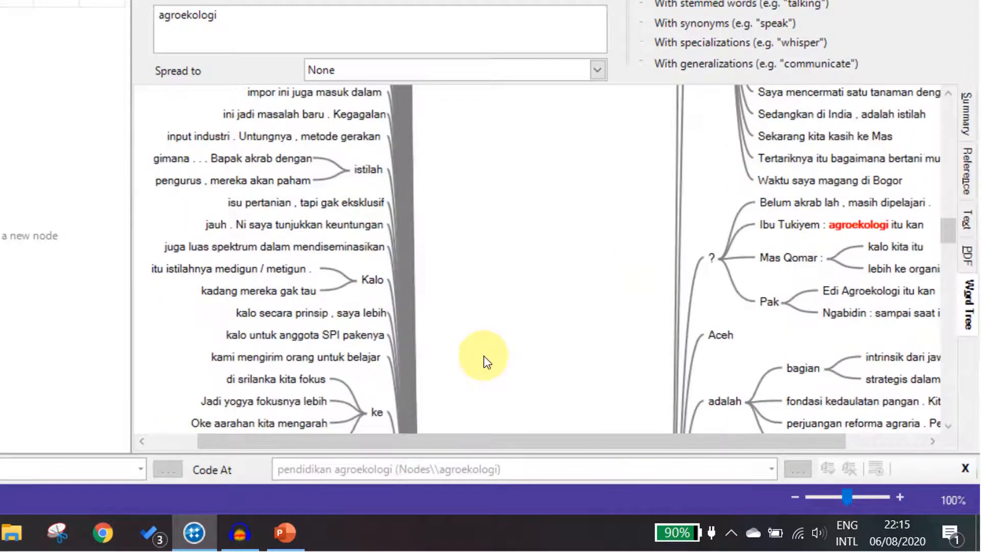
scroll(485, 362, "down", 10)
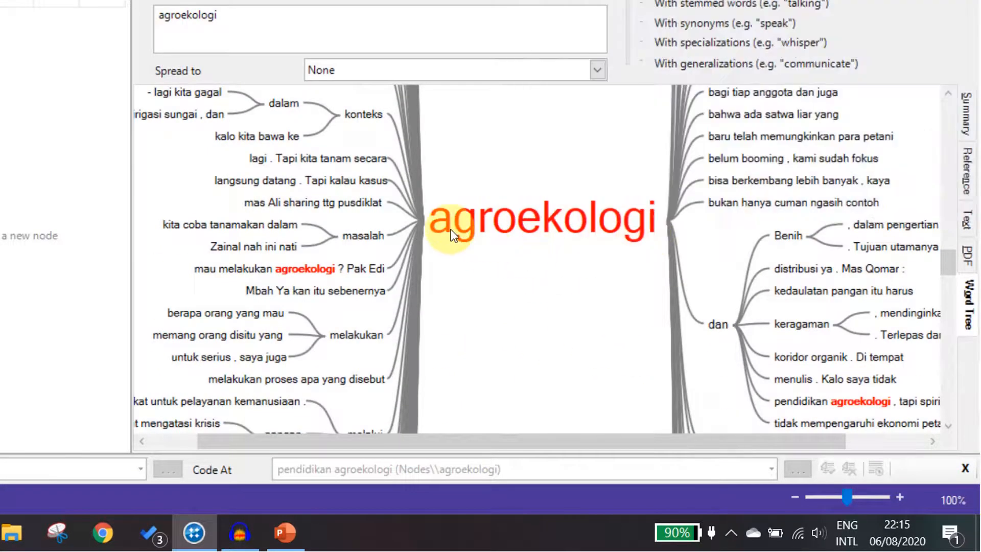
- Examine the alphabetically ordered word tree branches before and after "agroekologi", starting from the first entries
mouse_move(442, 230)
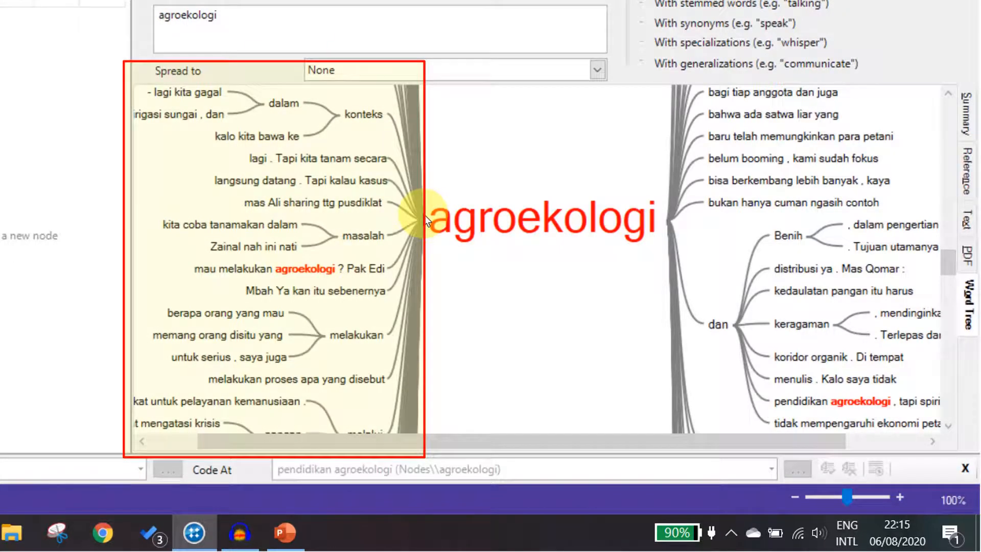
mouse_move(946, 274)
left_mouse_down()
mouse_move(920, 118)
mouse_move(921, 265)
mouse_move(915, 103)
left_mouse_up()
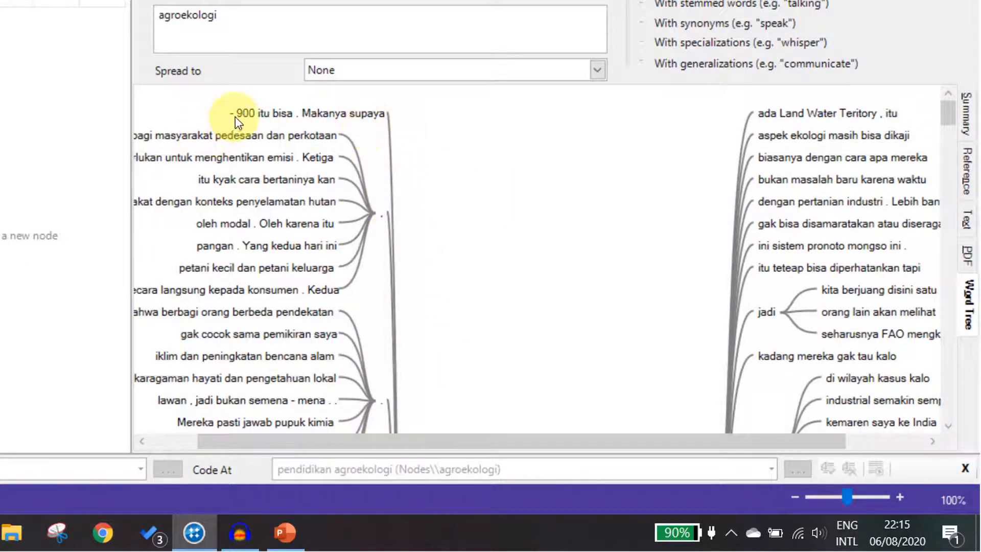
mouse_move(233, 117)
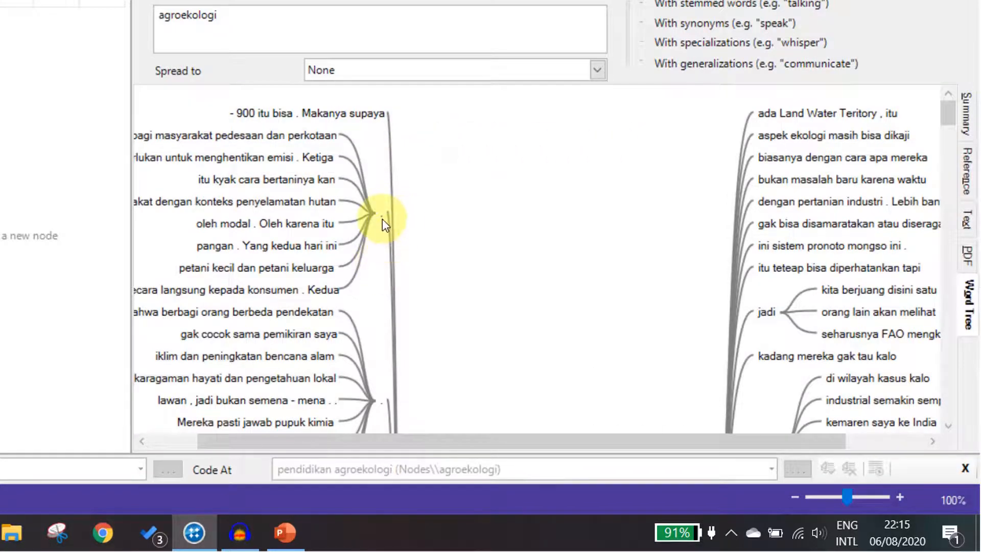
scroll(378, 276, "down", 4)
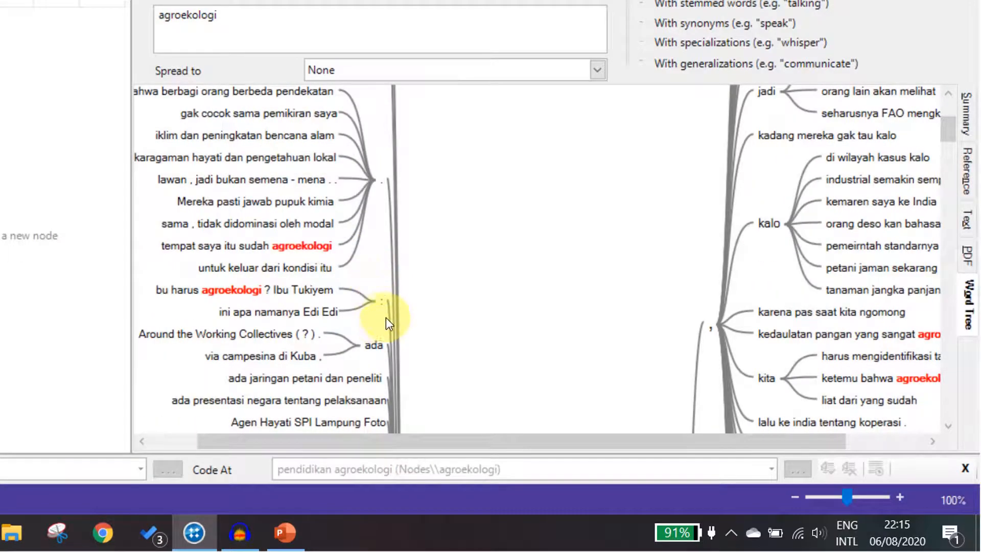
scroll(386, 314, "down", 3)
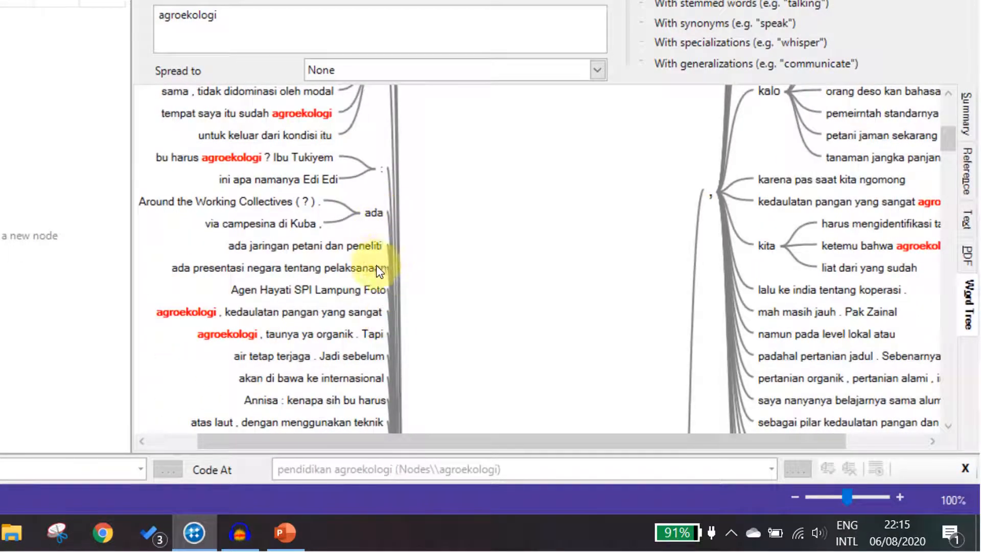
scroll(377, 267, "down", 1)
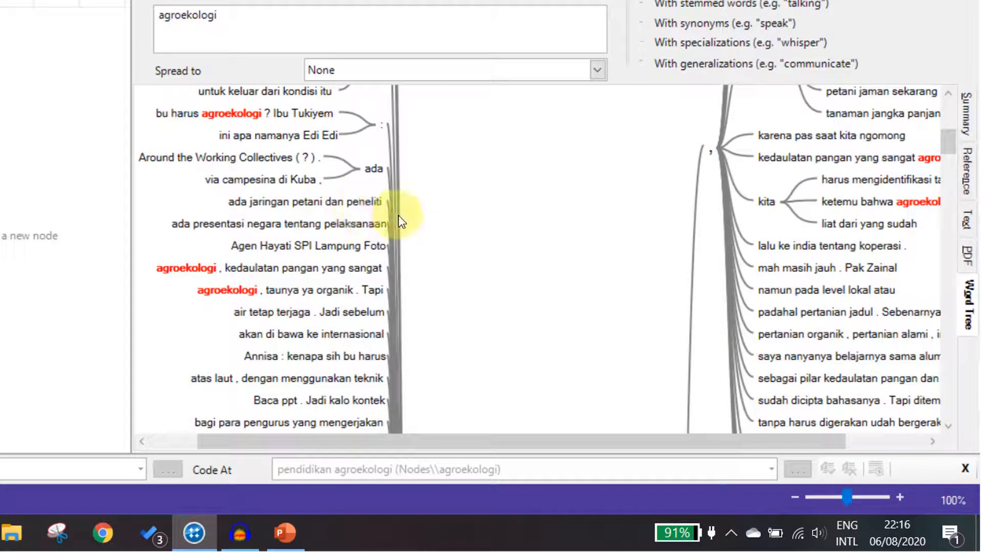
scroll(393, 240, "down", 6)
scroll(397, 259, "down", 5)
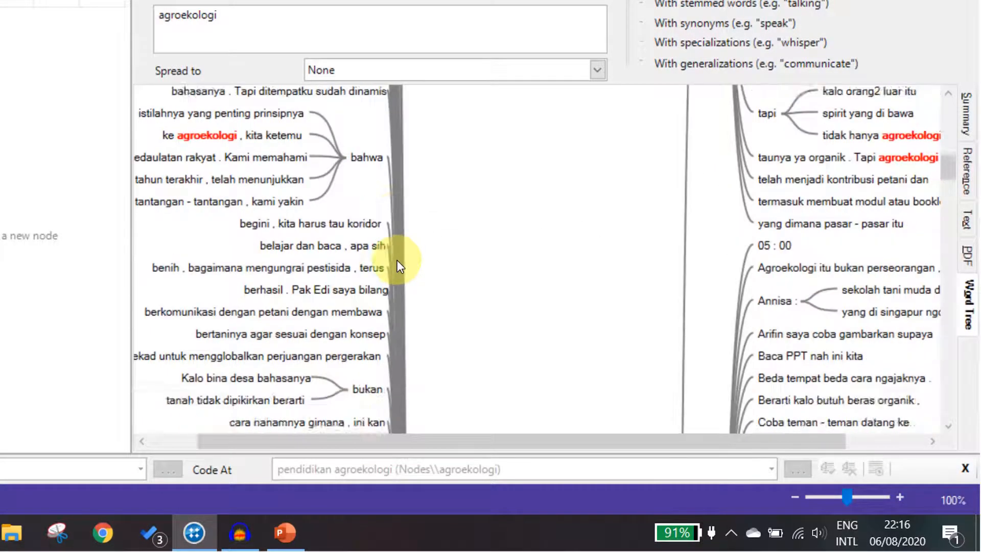
scroll(678, 393, "down", 15)
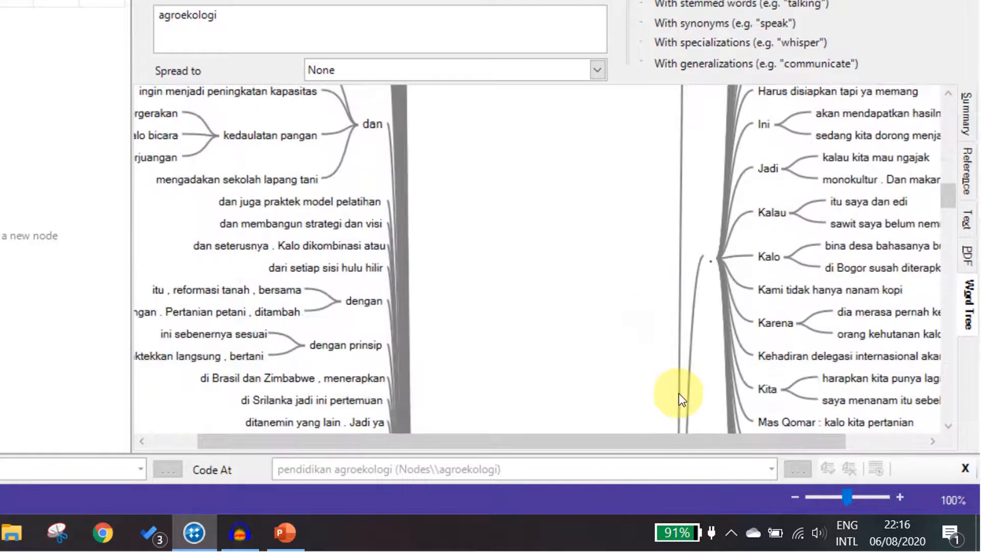
left_click_drag(668, 437, 805, 449)
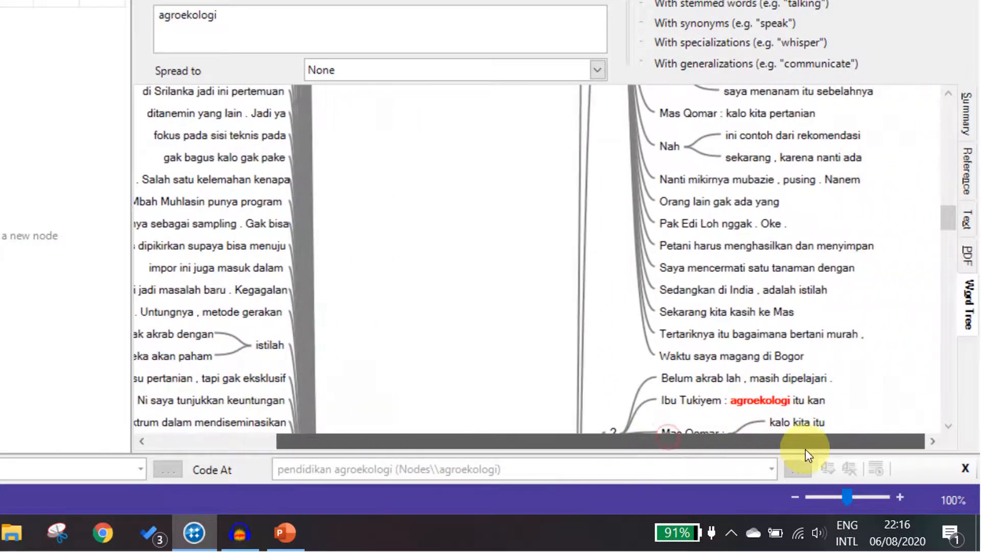
scroll(664, 426, "up", 6)
left_click_drag(946, 199, 946, 103)
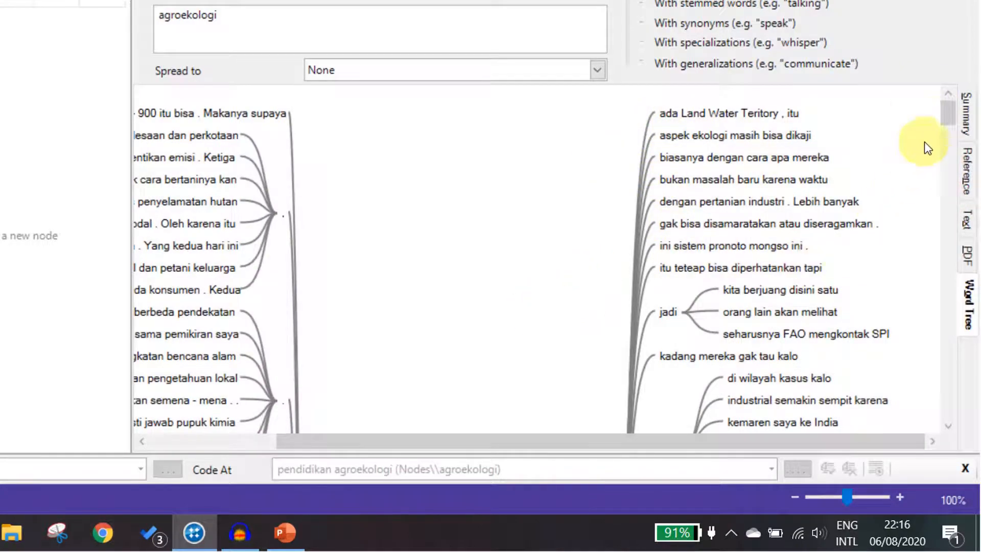
left_click_drag(945, 113, 943, 256)
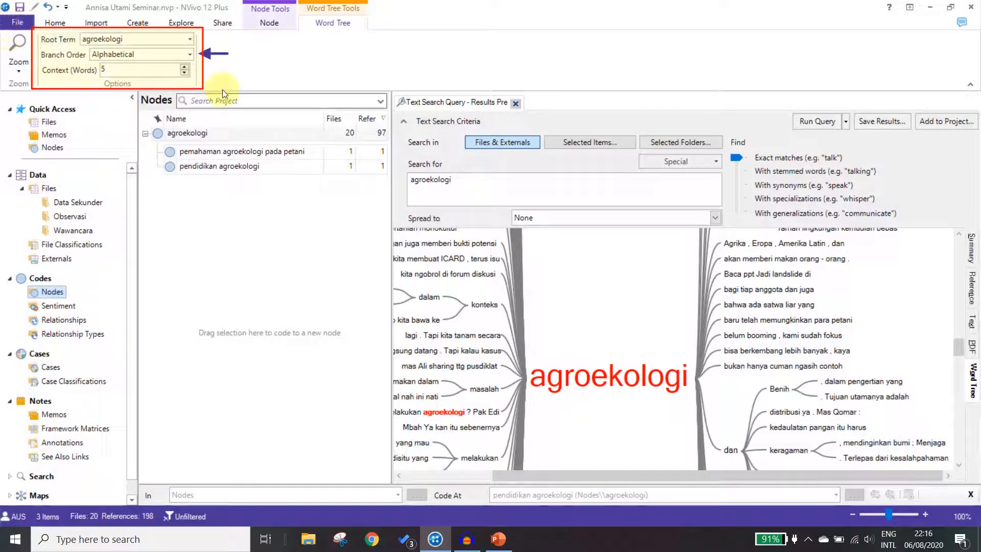
- Order the word tree branches by number of matches and show the reordered tree from its first entries
left_click(188, 57)
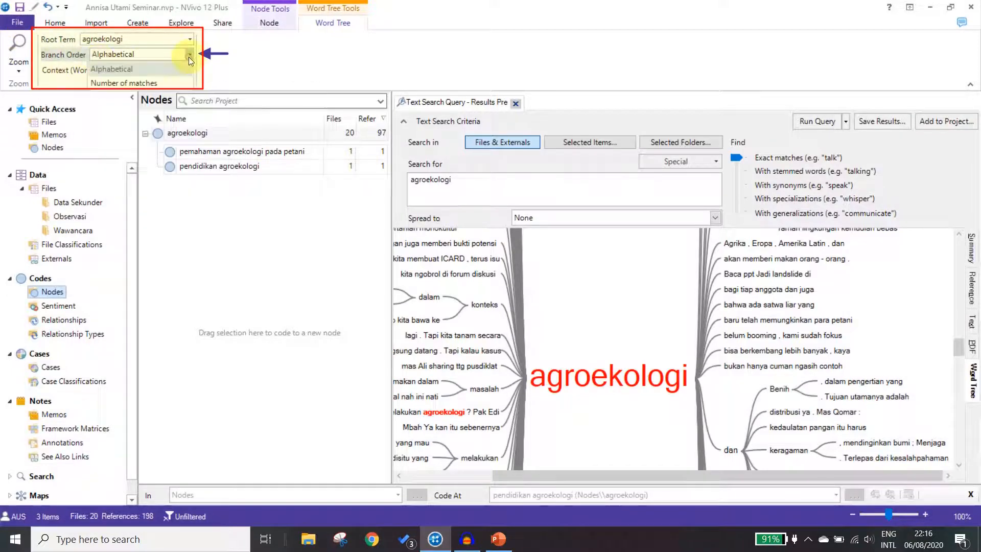
left_click(168, 83)
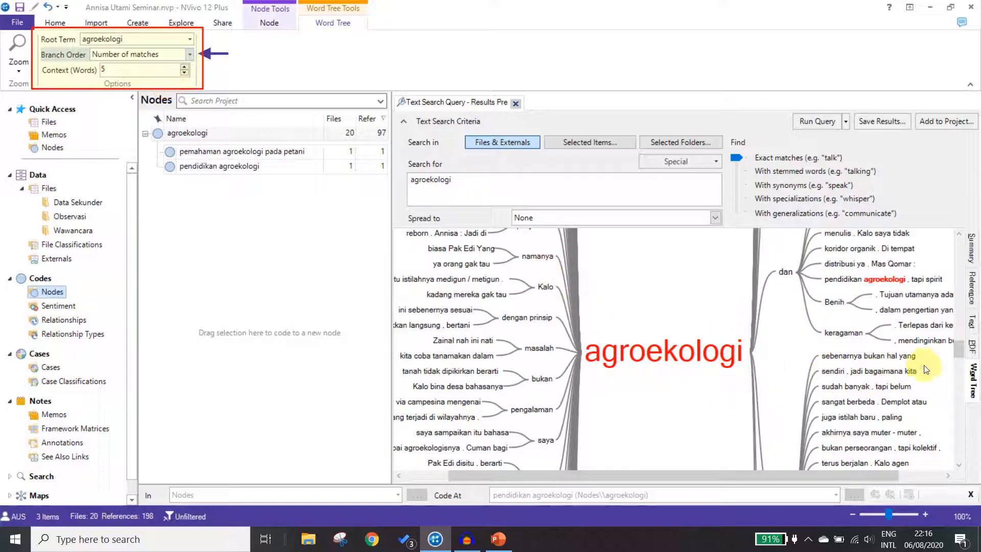
left_click_drag(958, 351, 934, 295)
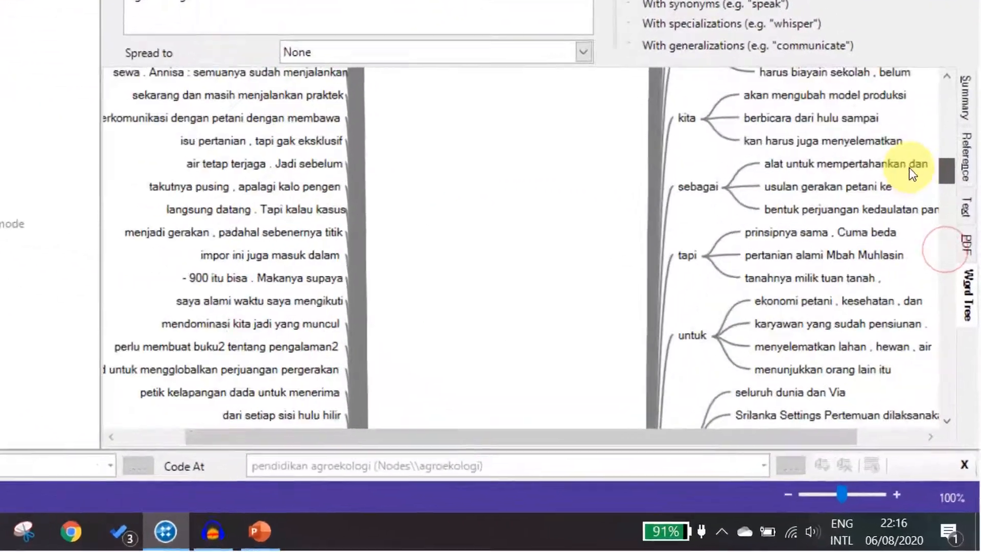
left_click_drag(909, 167, 856, 87)
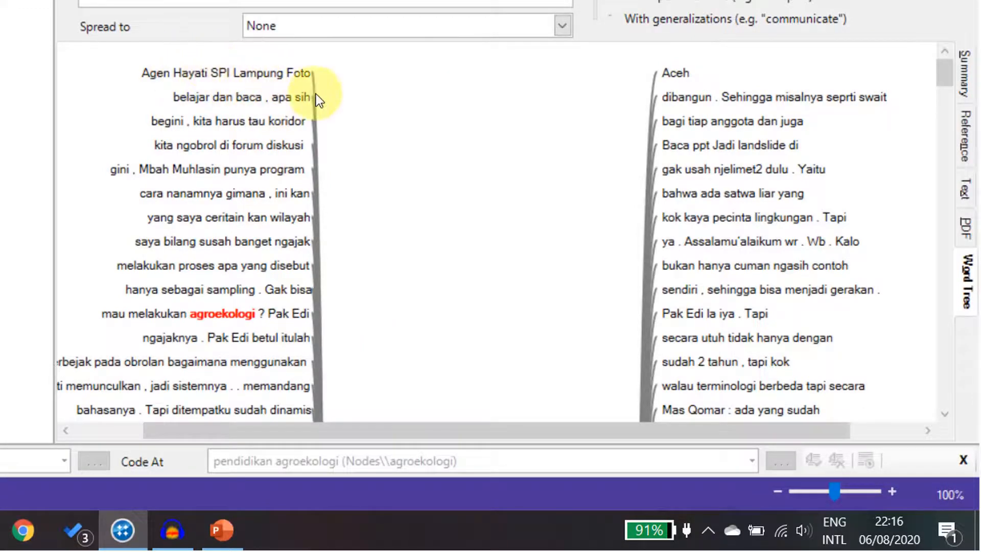
- Look through the reordered branches, comparing the single phrases at the tree's start with the grouped branches nearer the root term
scroll(259, 166, "down", 10)
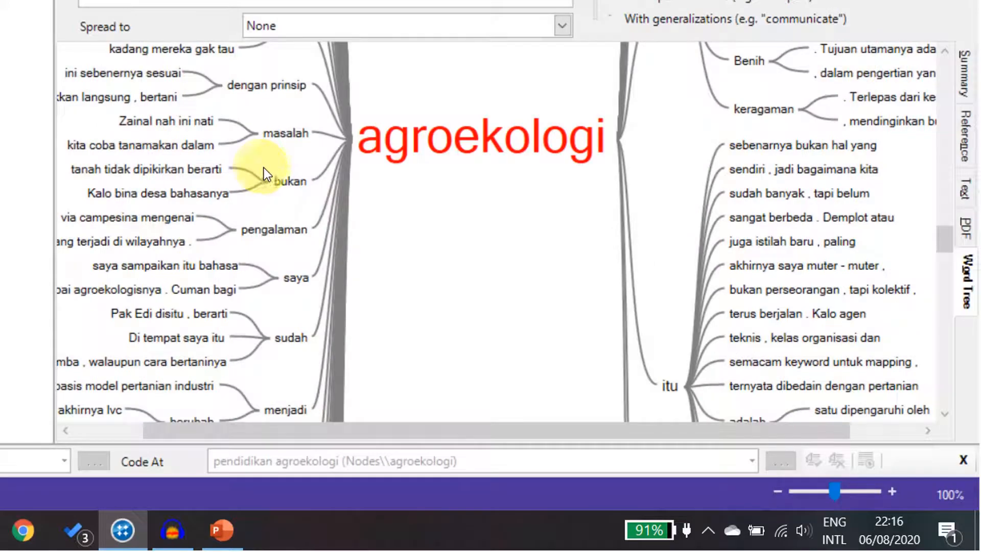
scroll(276, 118, "down", 1)
scroll(284, 154, "up", 6)
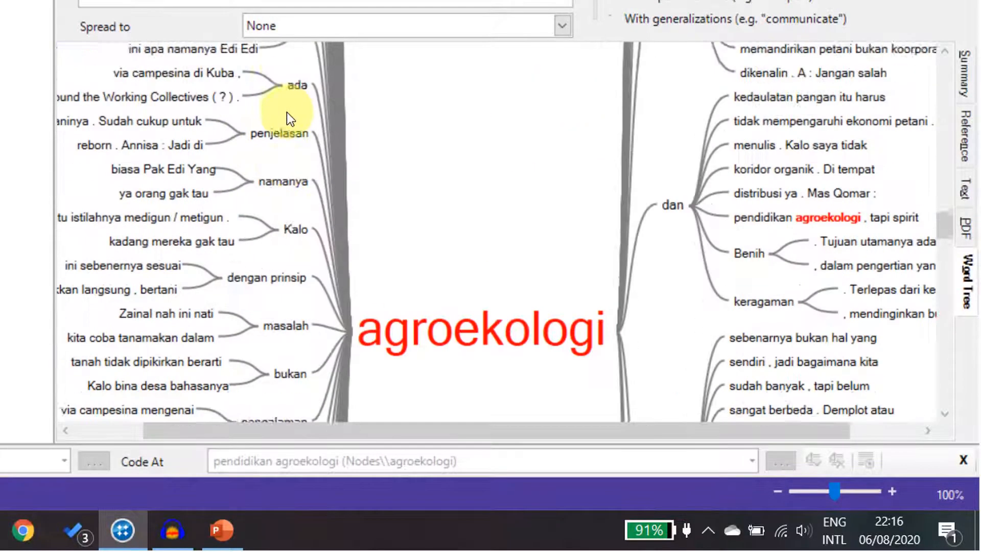
scroll(286, 118, "up", 3)
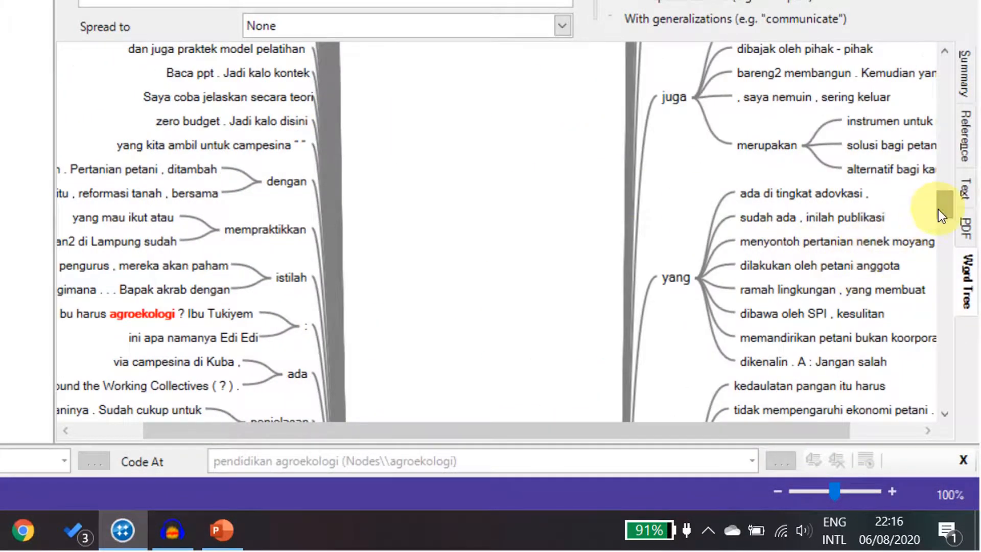
left_click_drag(938, 207, 903, 115)
scroll(659, 72, "up", 4)
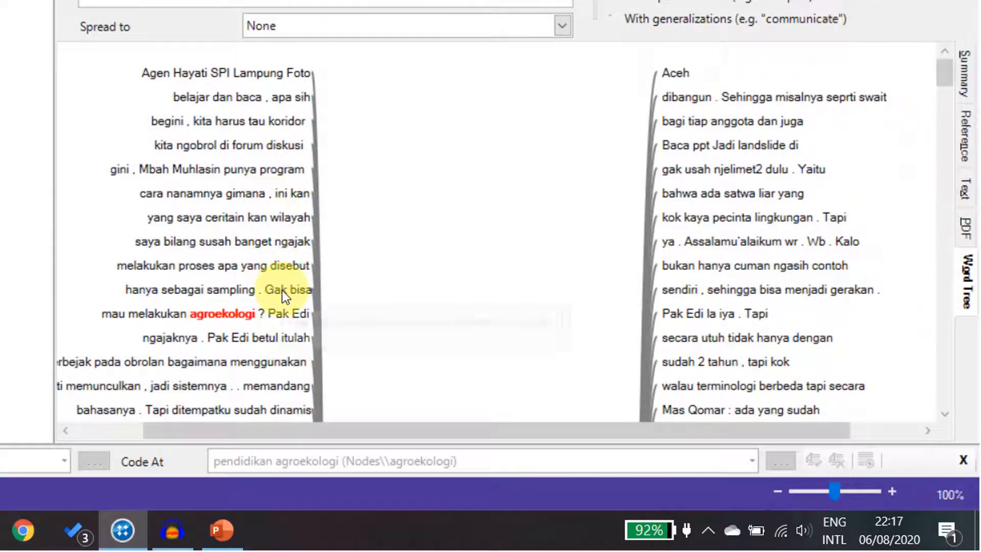
scroll(282, 290, "down", 3)
scroll(282, 290, "down", 10)
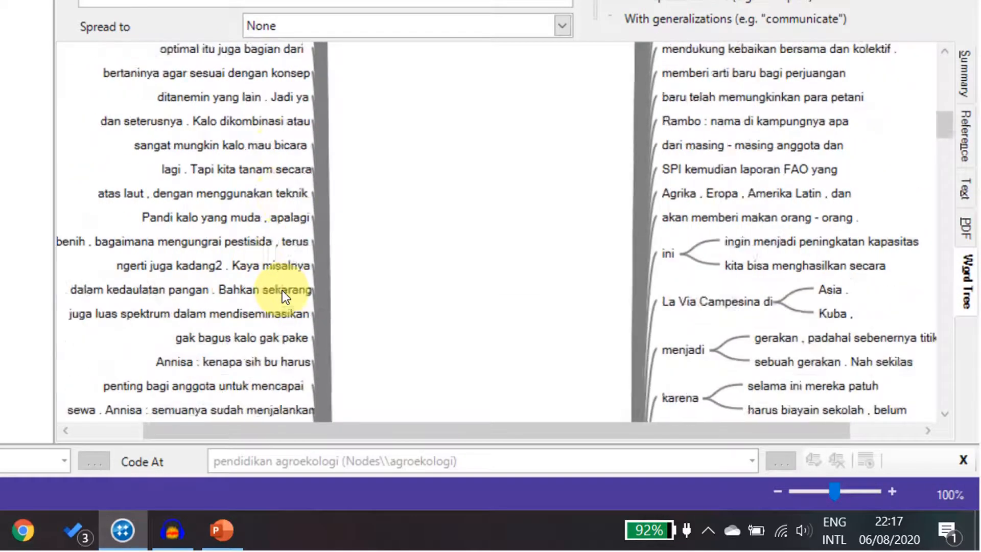
scroll(282, 290, "down", 10)
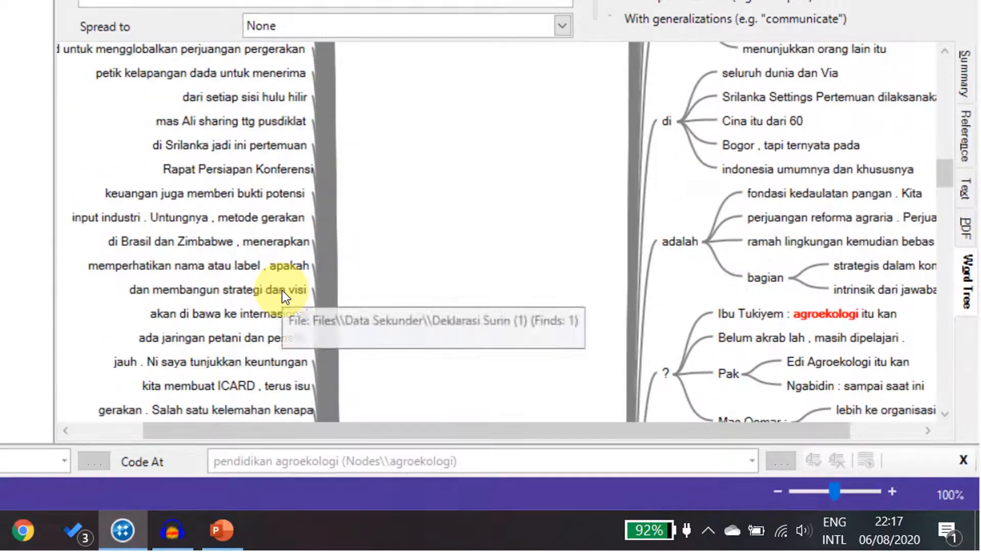
scroll(281, 290, "down", 4)
scroll(282, 290, "up", 2)
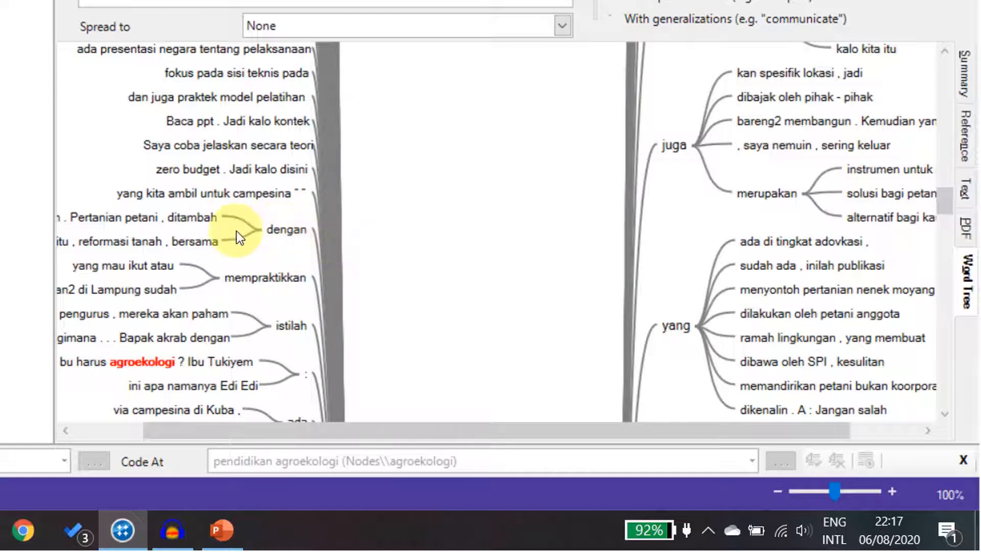
- Read the full phrases preceding "agroekologi" around the "dengan", "mempraktikkan" and "istilah" branches
left_click_drag(298, 430, 230, 426)
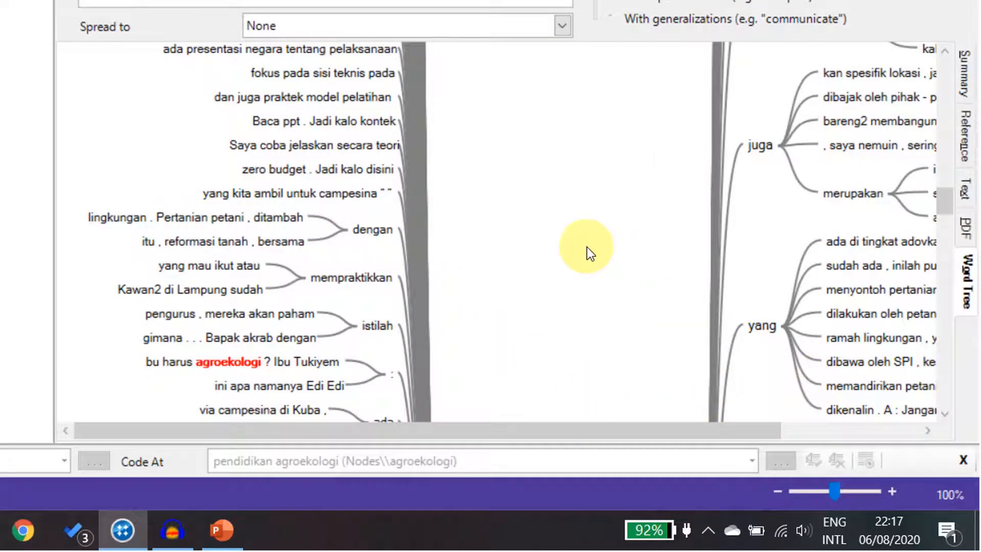
scroll(590, 268, "down", 2)
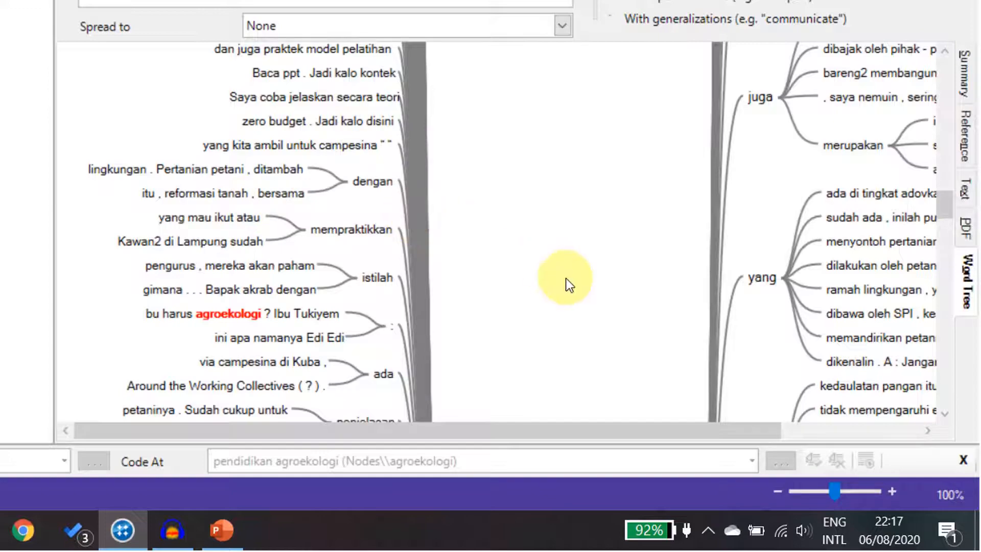
scroll(532, 284, "down", 1)
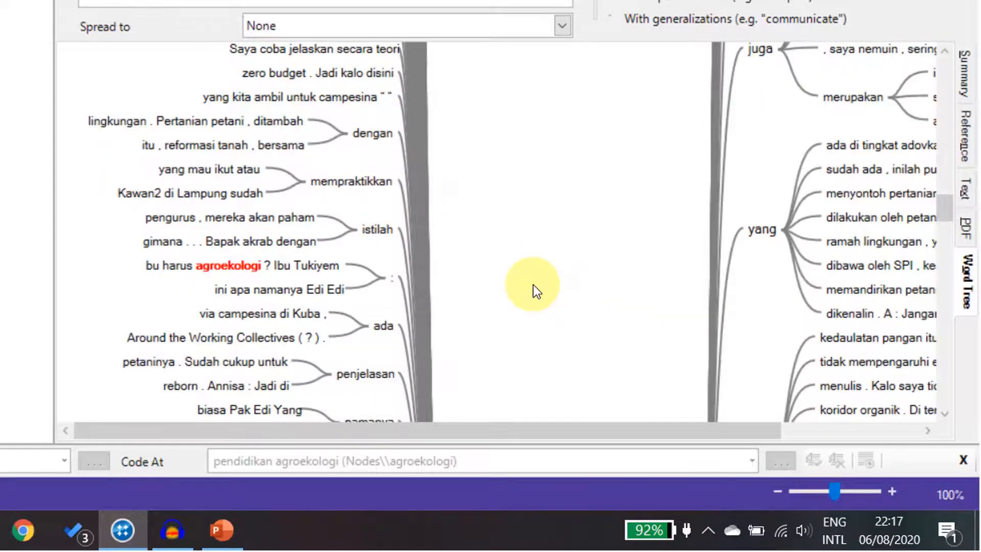
scroll(532, 284, "down", 1)
scroll(532, 284, "up", 5)
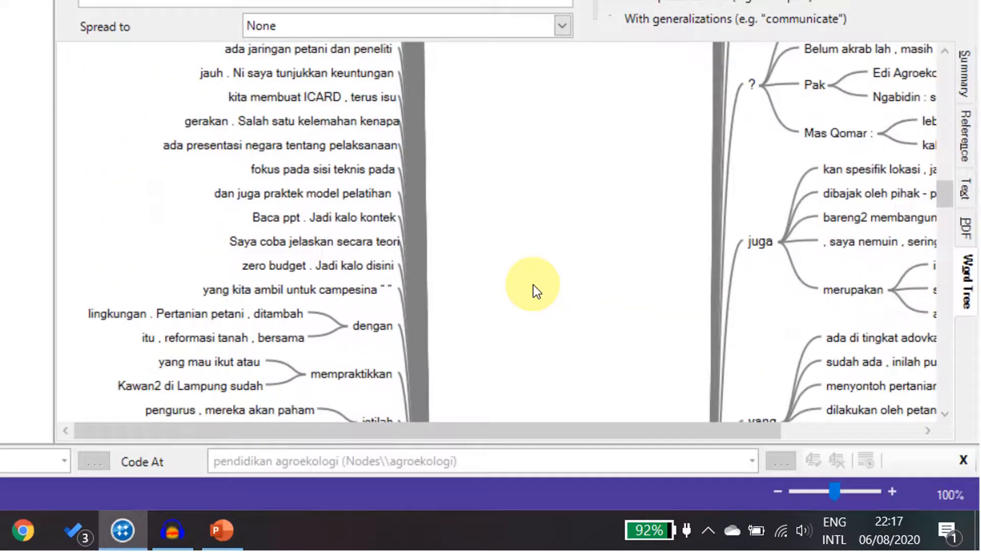
scroll(532, 284, "up", 1)
- Examine the phrases that follow "agroekologi" under the "adalah" branch and its neighbouring branches
left_click_drag(673, 439, 791, 468)
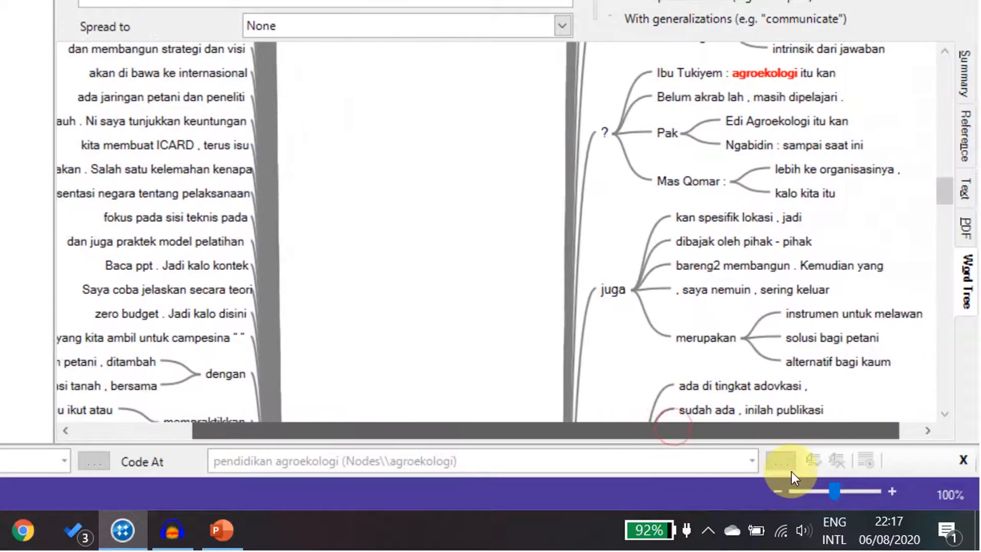
scroll(644, 277, "up", 2)
scroll(645, 277, "up", 3)
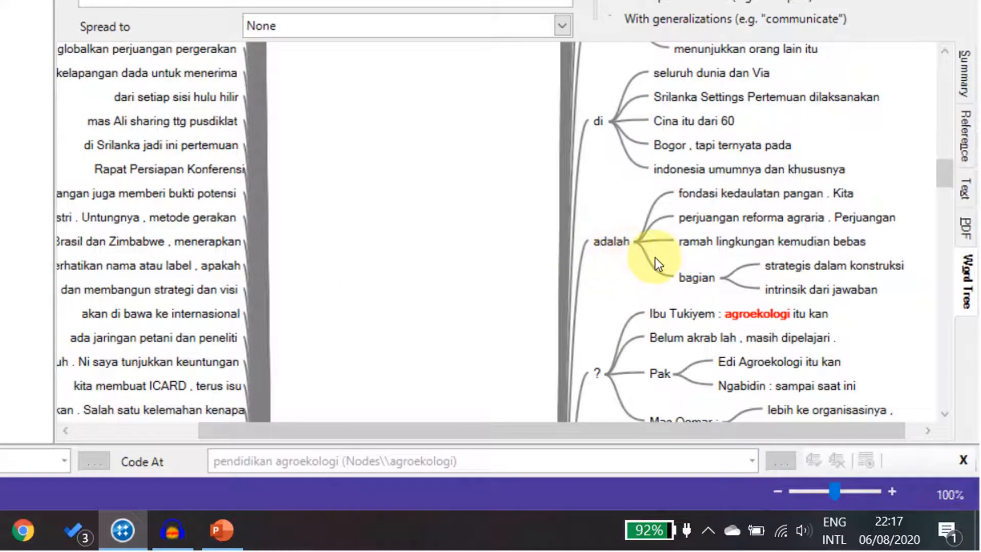
mouse_move(795, 217)
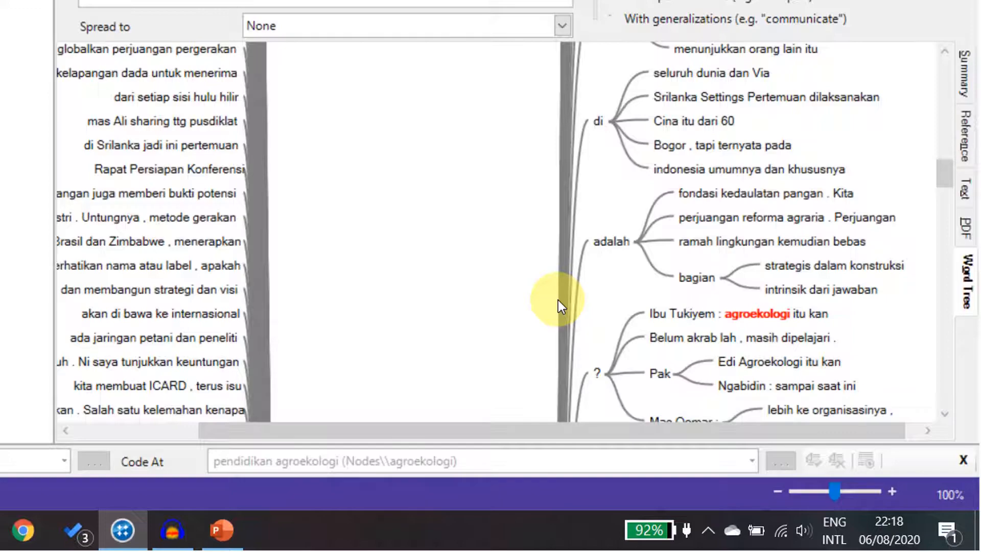
scroll(485, 295, "down", 1)
scroll(485, 294, "up", 4)
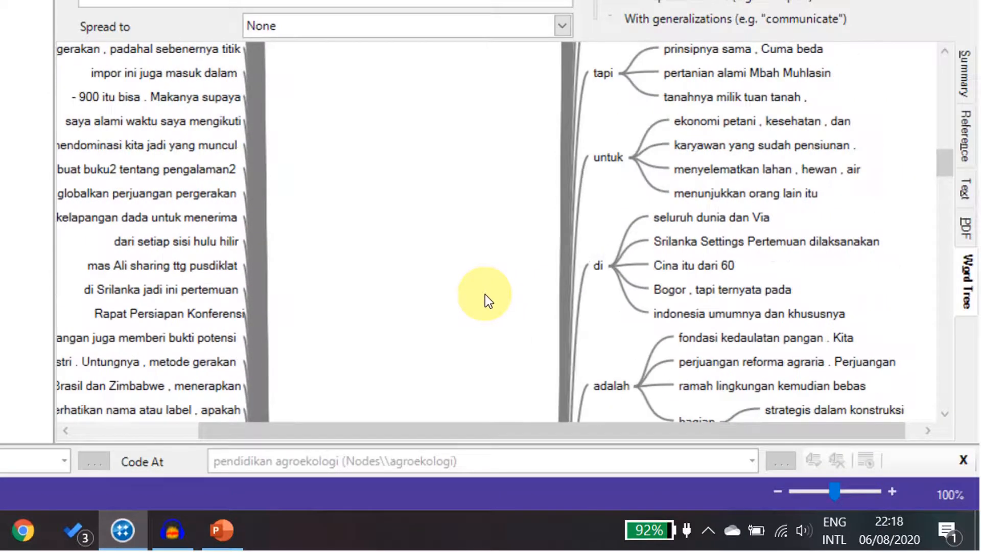
- Review the "dan" branch beside the root term, then the "pertanian" and "kalo" branches at the end of the word tree
scroll(614, 315, "down", 8)
scroll(614, 315, "down", 10)
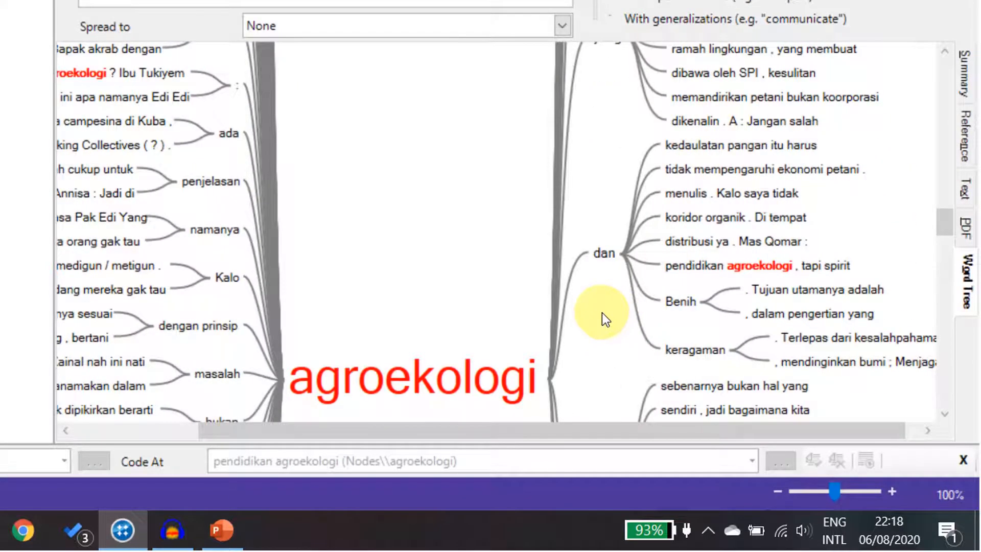
scroll(603, 325, "down", 2)
scroll(622, 239, "up", 7)
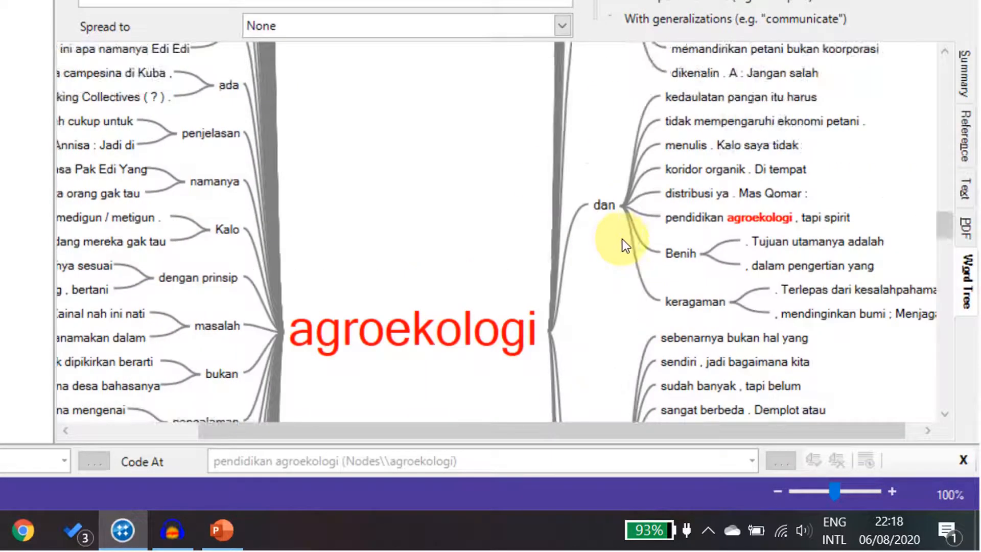
scroll(622, 239, "down", 5)
left_click_drag(943, 222, 966, 411)
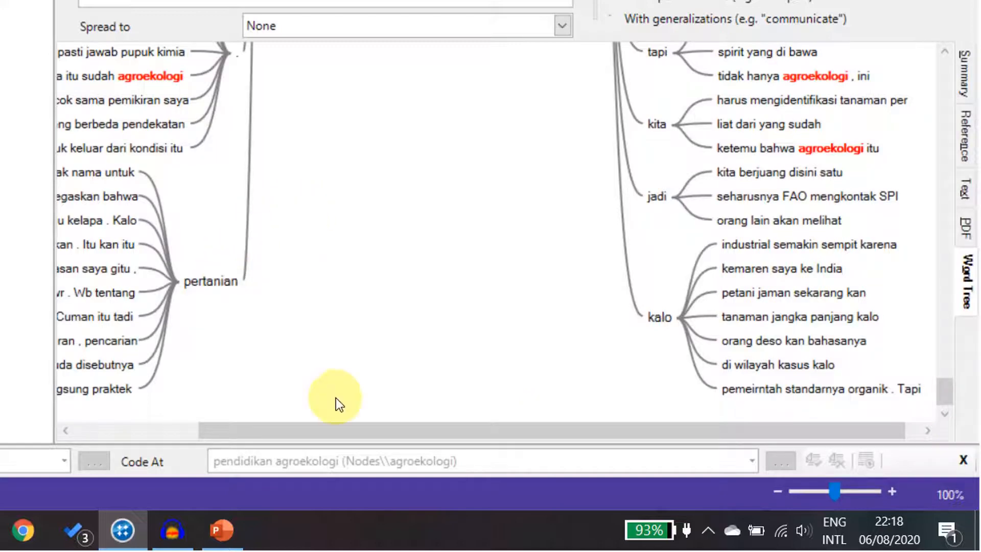
left_click_drag(326, 431, 206, 429)
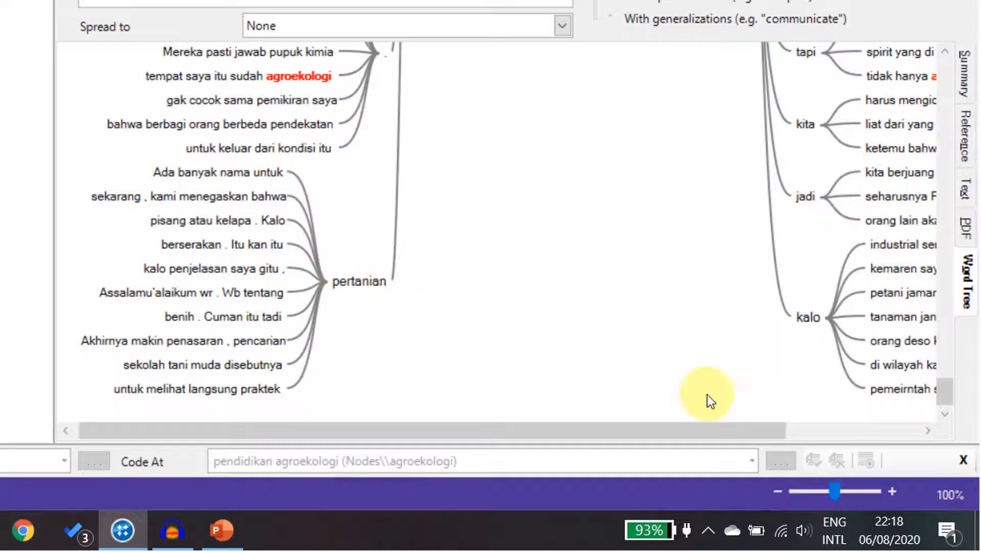
left_click_drag(658, 428, 741, 440)
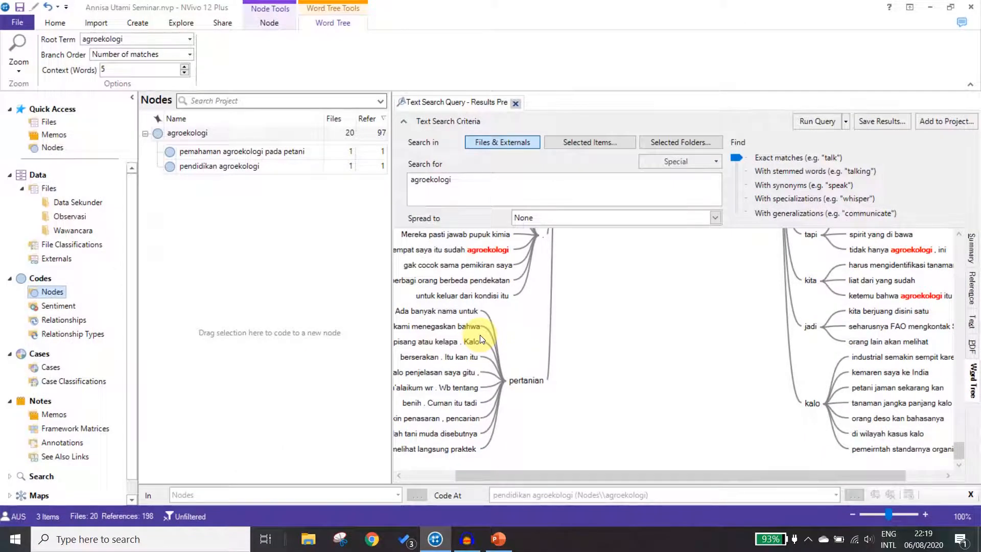
- Set the word tree's context to 10 words
left_click(130, 70)
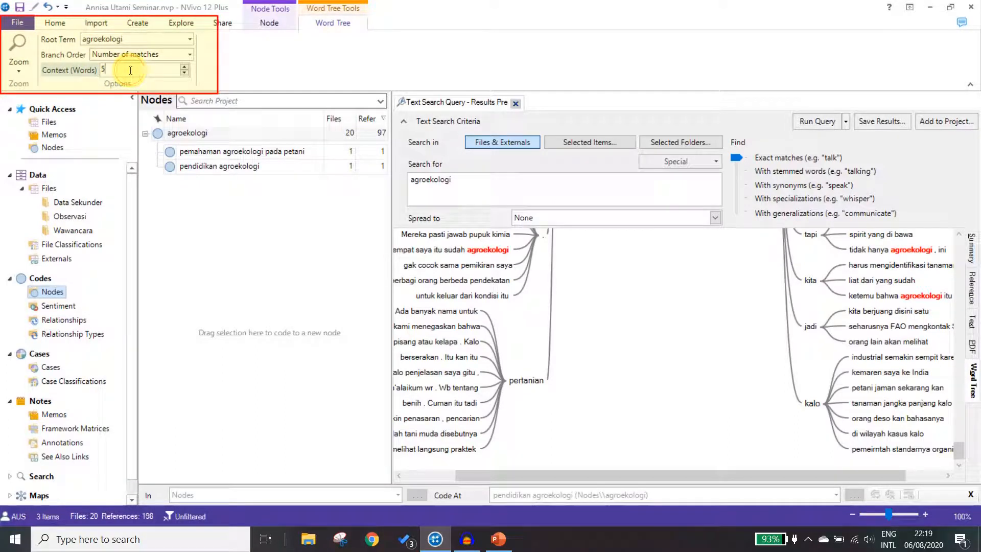
key("BackSpace")
type("10")
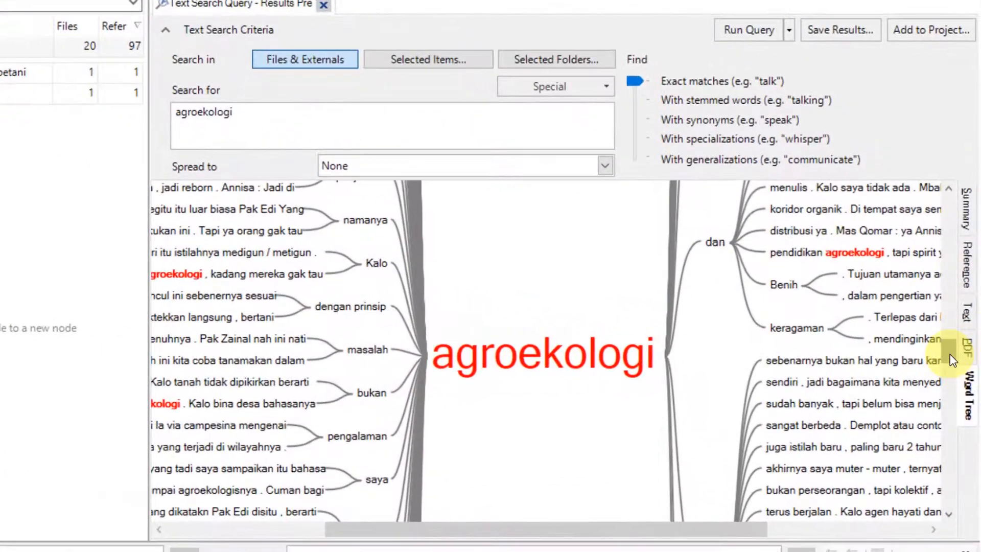
- Examine the lengthened phrases in the "pertanian" and "kalo" branches at the end of the word tree, comparing both sides
left_click_drag(950, 356, 933, 521)
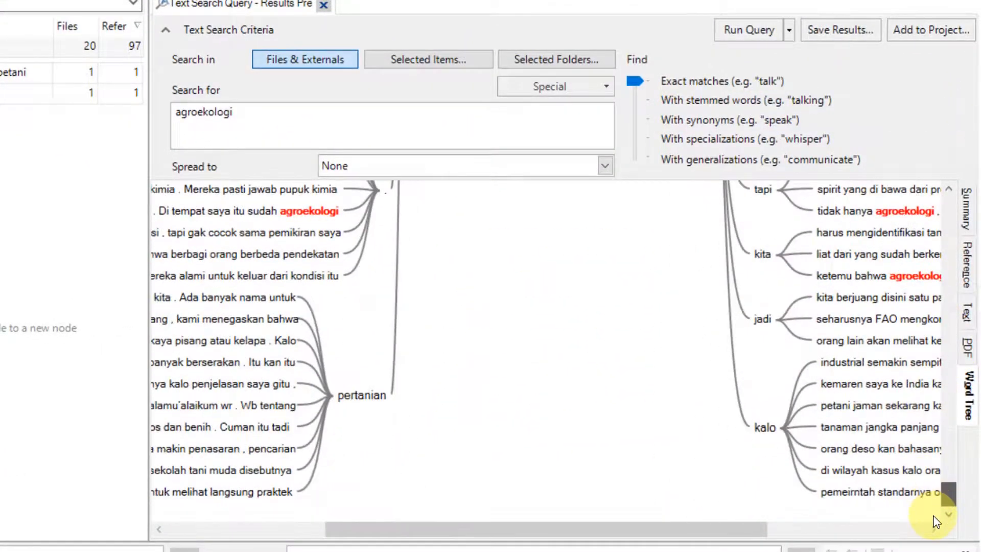
left_click_drag(409, 527, 248, 540)
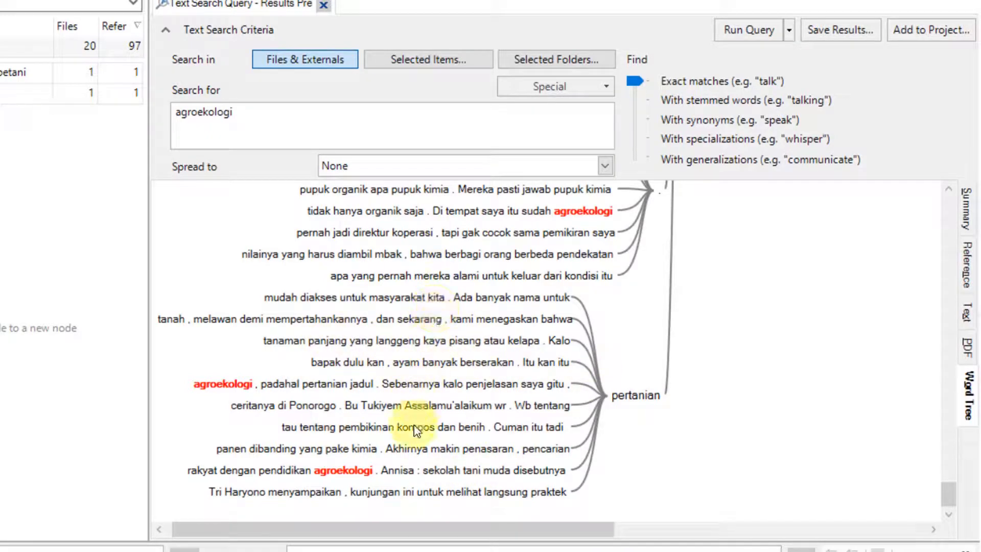
left_click_drag(390, 537, 728, 535)
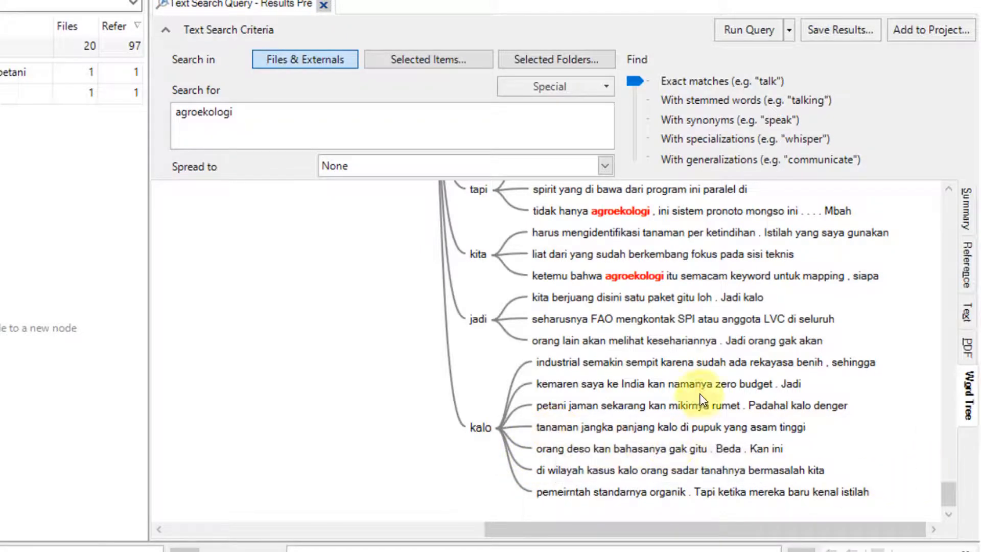
scroll(558, 463, "up", 10)
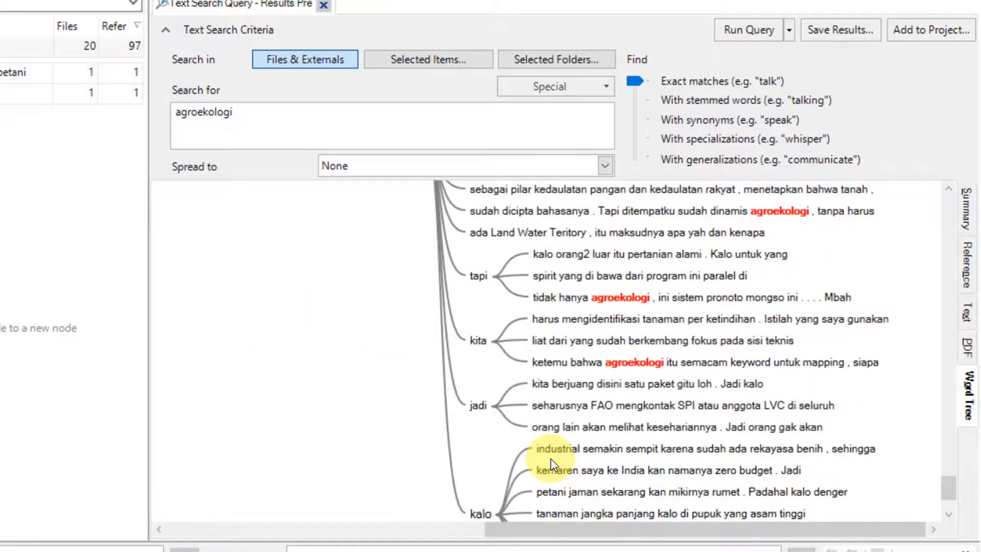
left_click_drag(594, 535, 529, 520)
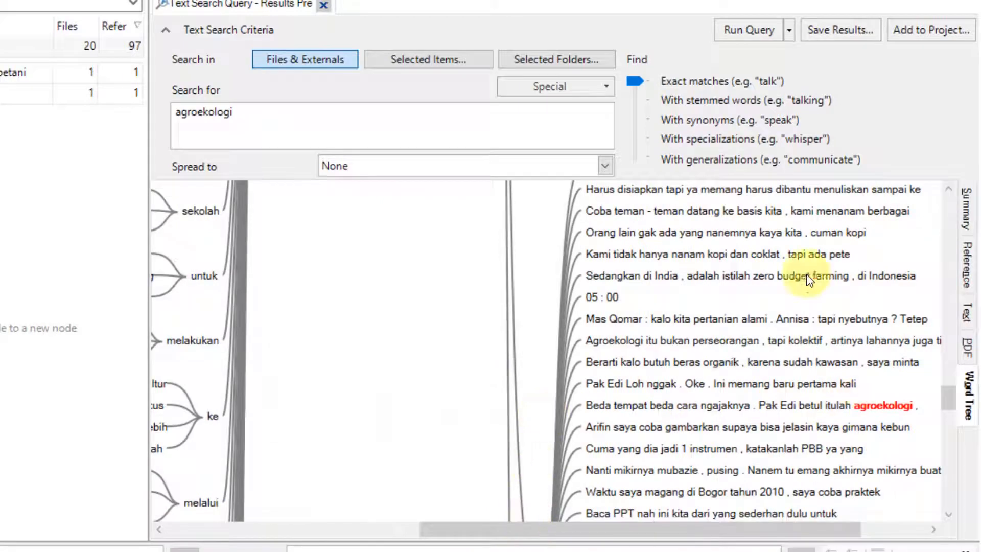
left_click_drag(945, 404, 947, 503)
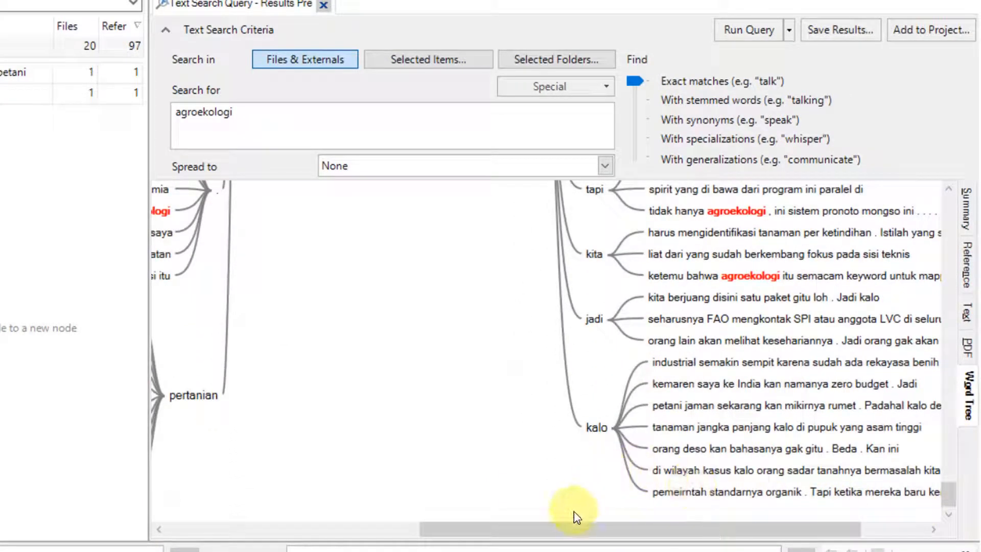
left_click_drag(573, 531, 347, 482)
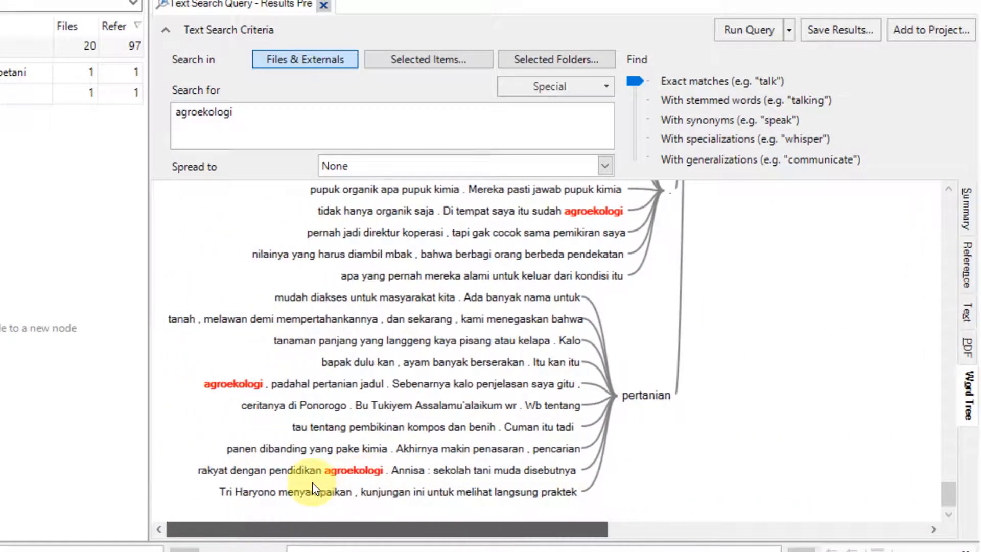
scroll(312, 482, "left", 2)
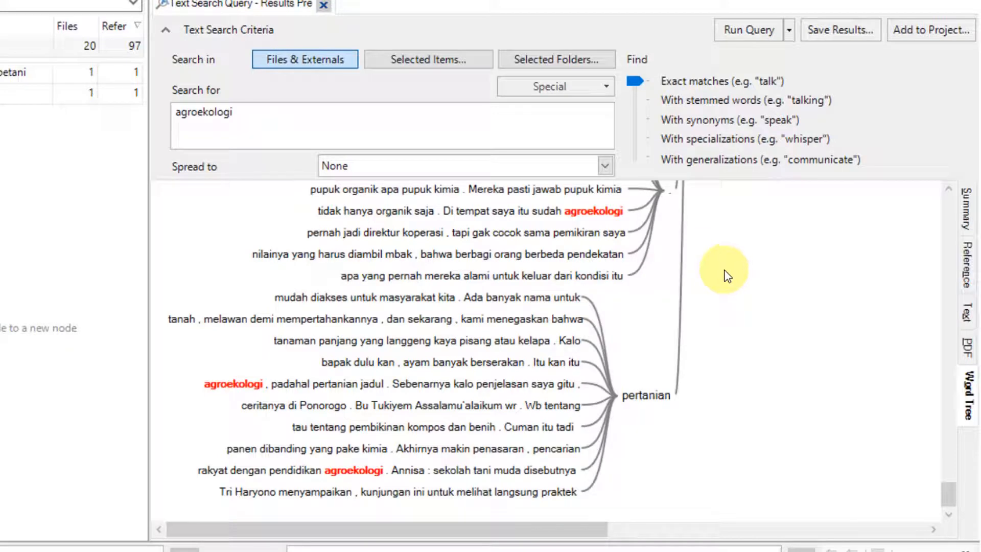
- Open the reference behind the "mudah diakses untuk masyarakat kita . Ada banyak nama untuk" phrase of the "pertanian" branch and select its passage
left_click(503, 302)
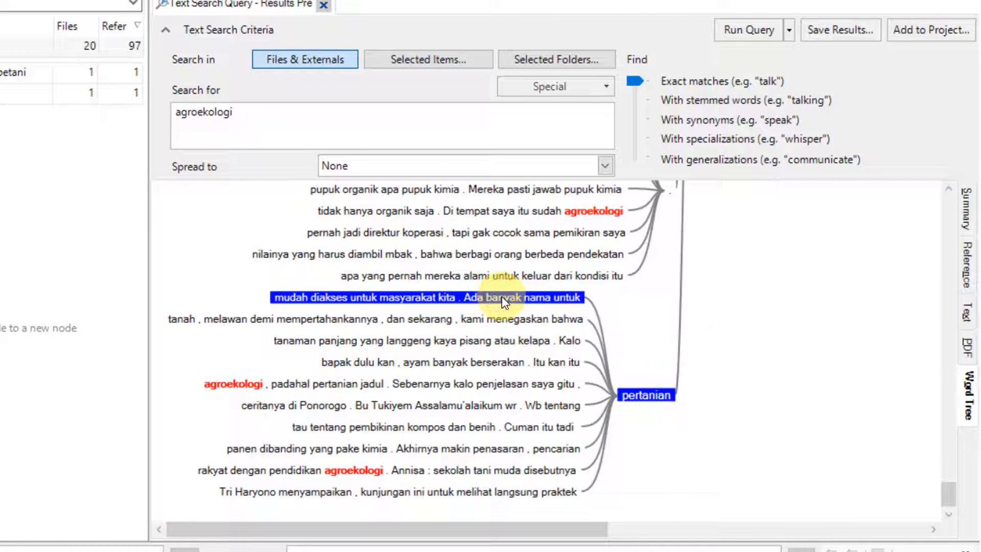
double_click(503, 302)
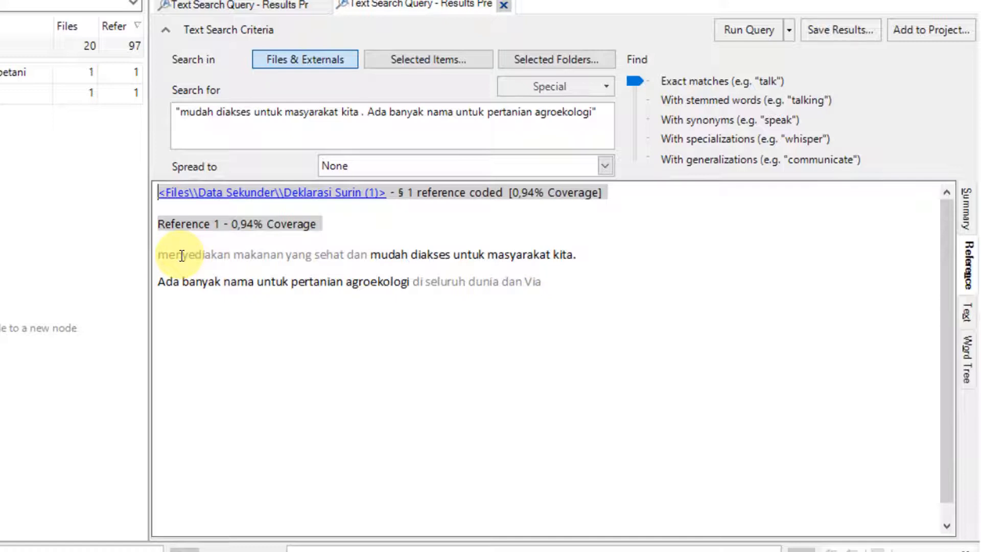
left_click_drag(160, 255, 563, 285)
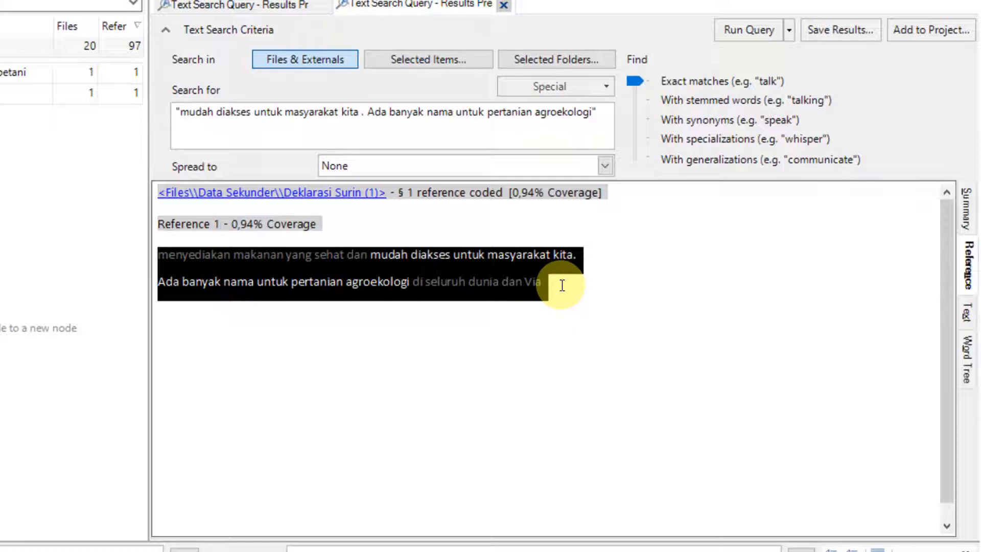
- Show a custom coding context of 25 words around the selected reference passage
left_click(436, 272)
right_click(435, 271)
mouse_move(493, 243)
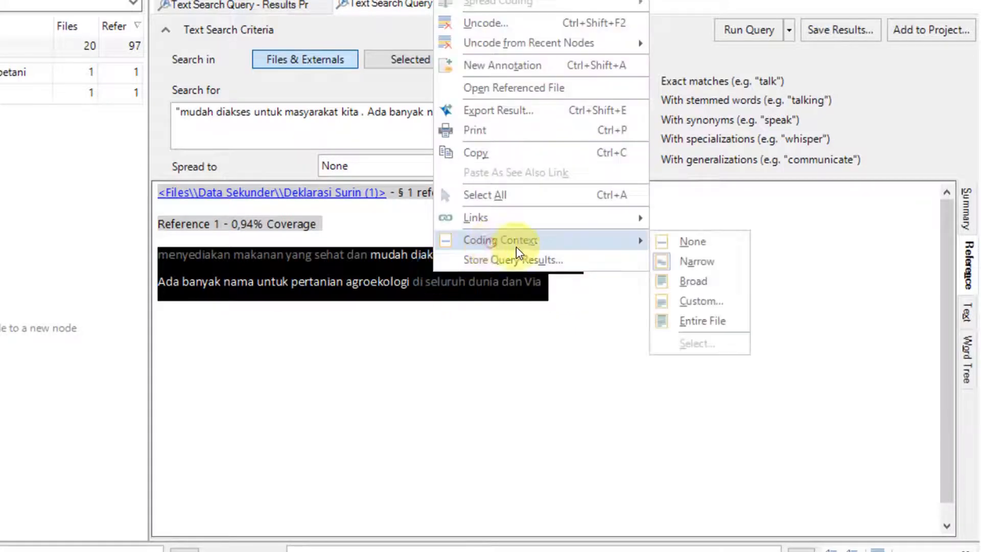
left_click(734, 306)
left_click(282, 209)
key("BackSpace")
type("25")
left_click(358, 376)
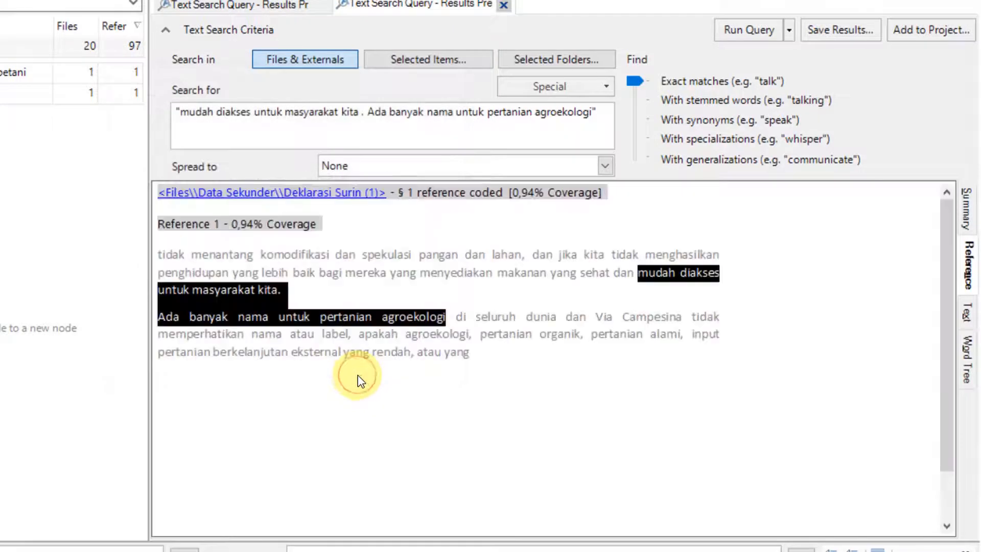
- Select the whole reference passage with its surrounding text and widen its coding context to Broad
left_click(387, 281)
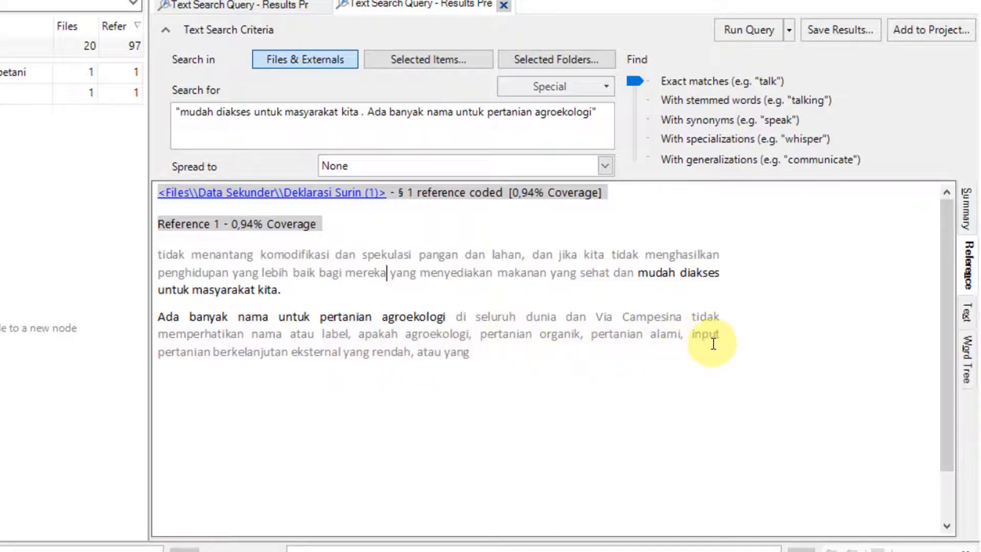
left_click(470, 353)
left_click_drag(470, 353, 158, 247)
right_click(279, 286)
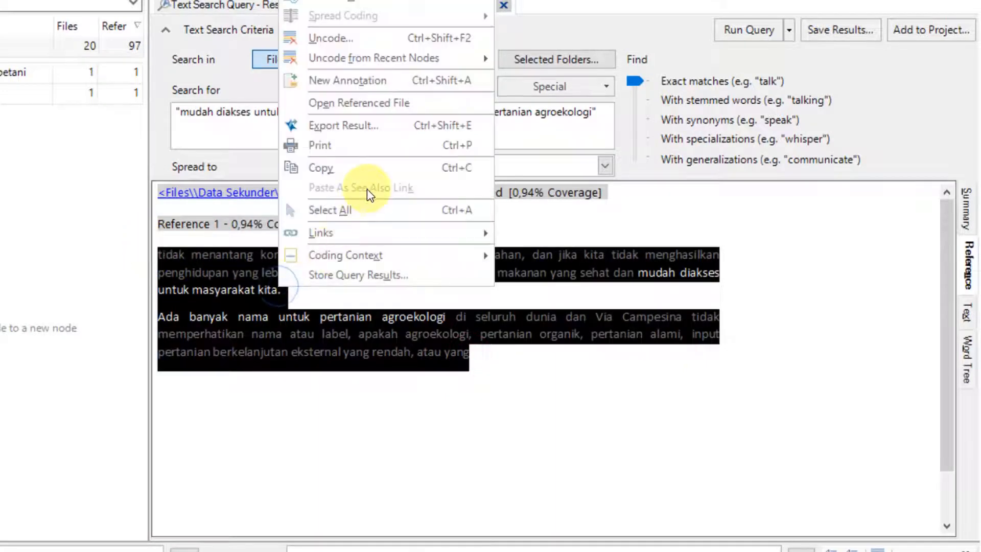
left_click(375, 255)
left_click(540, 293)
left_click(489, 390)
scroll(468, 392, "down", 3)
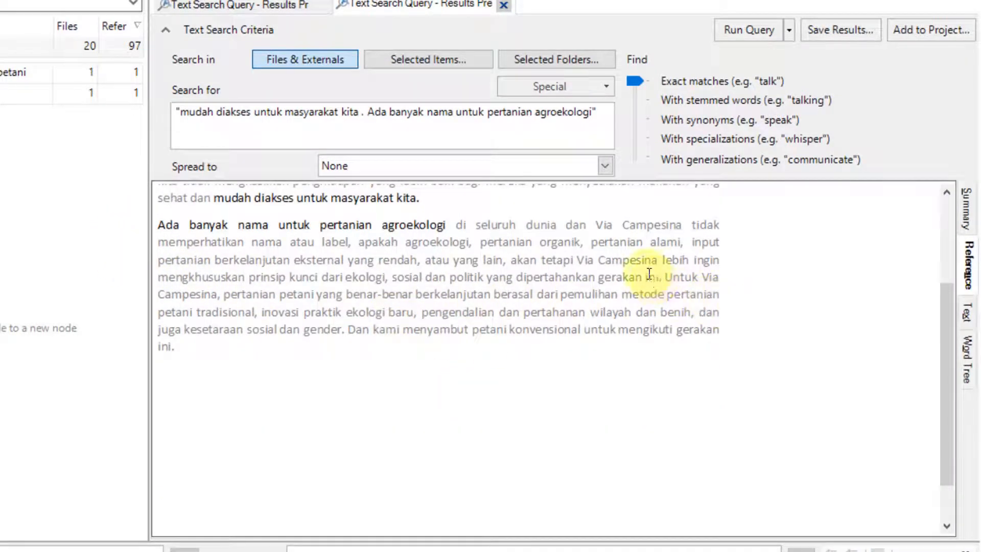
- Code the passage from "Ada banyak nama untuk pertanian agroekologi" to "gerakan ini." at a new node named "penamaan agroekologi"
left_click_drag(660, 279, 163, 219)
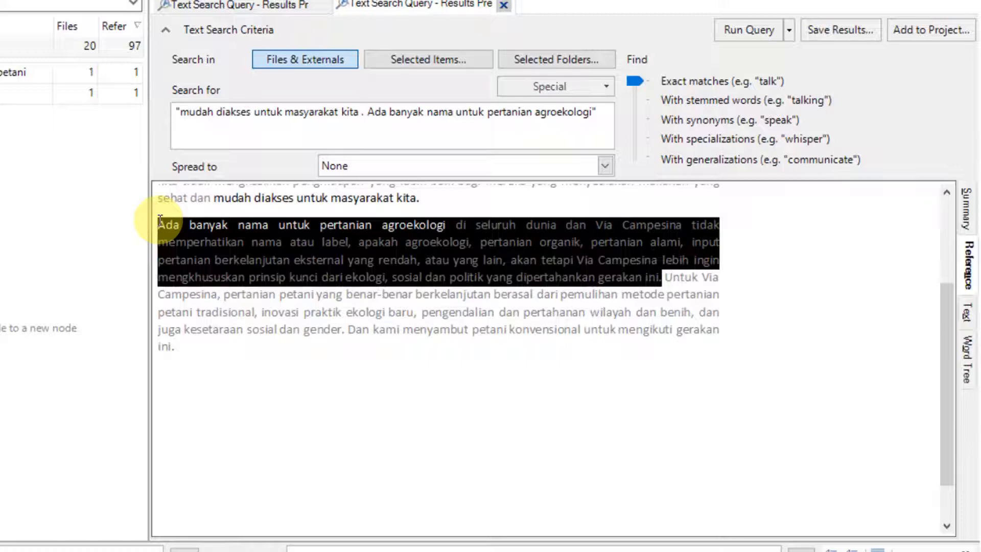
left_click(379, 329)
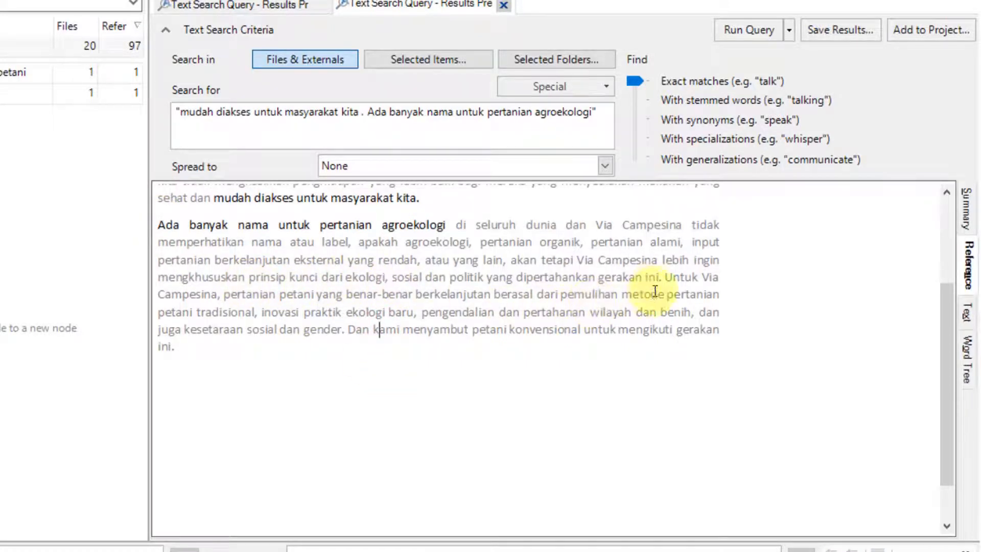
left_click_drag(661, 278, 154, 223)
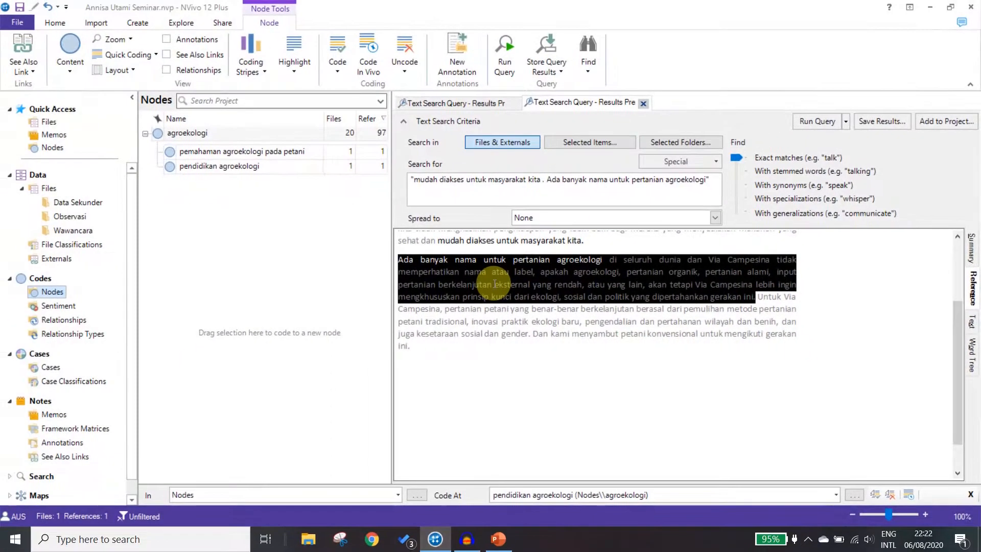
left_click_drag(285, 251, 253, 244)
left_click_drag(465, 272, 192, 215)
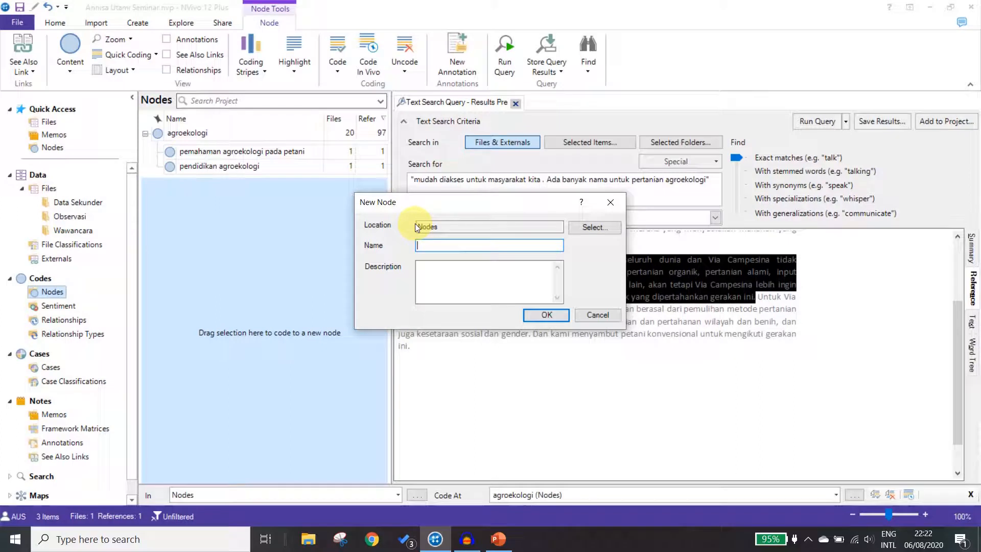
type("penamaan agroekologi")
left_click(548, 315)
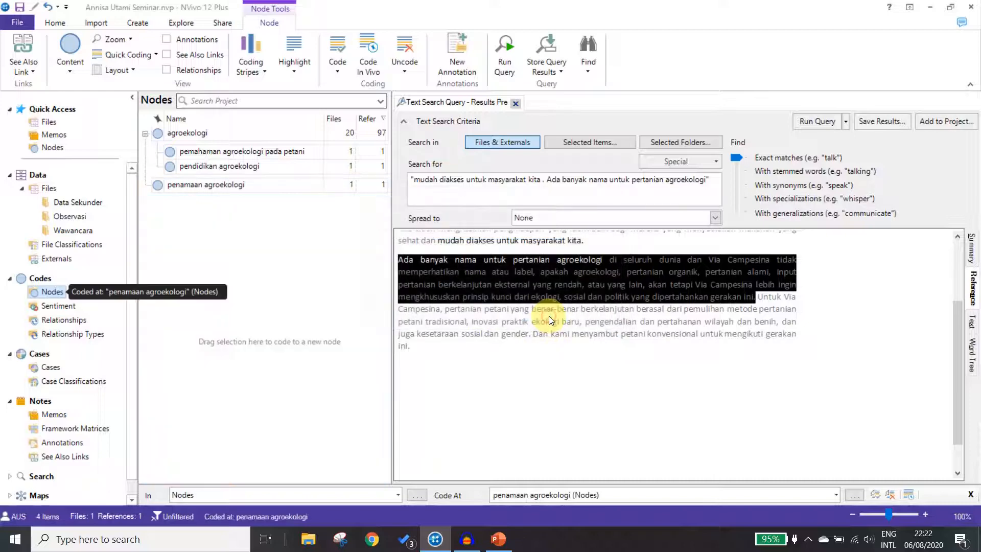
- Move the "penamaan agroekologi" node under the "agroekologi" node
left_click(178, 185)
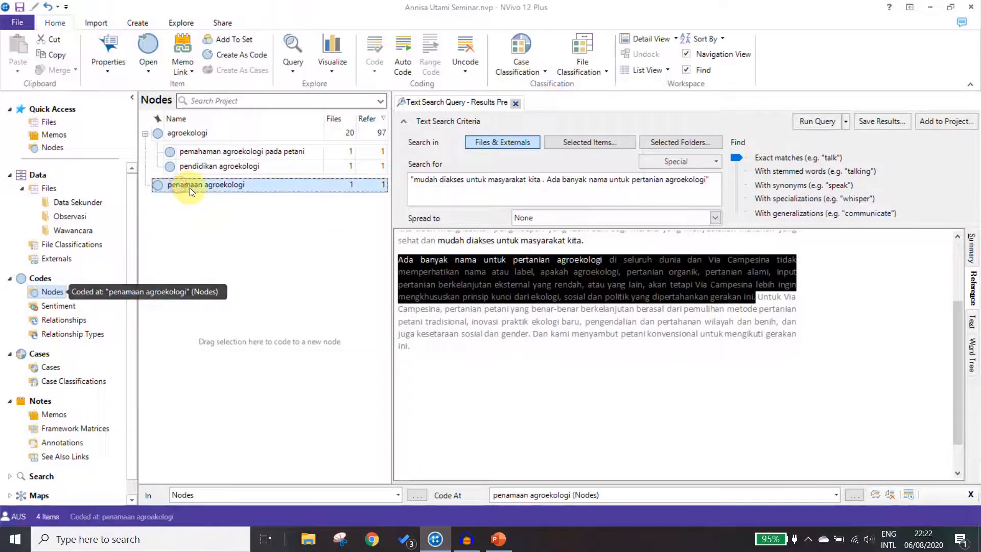
right_click(189, 188)
left_click(230, 251)
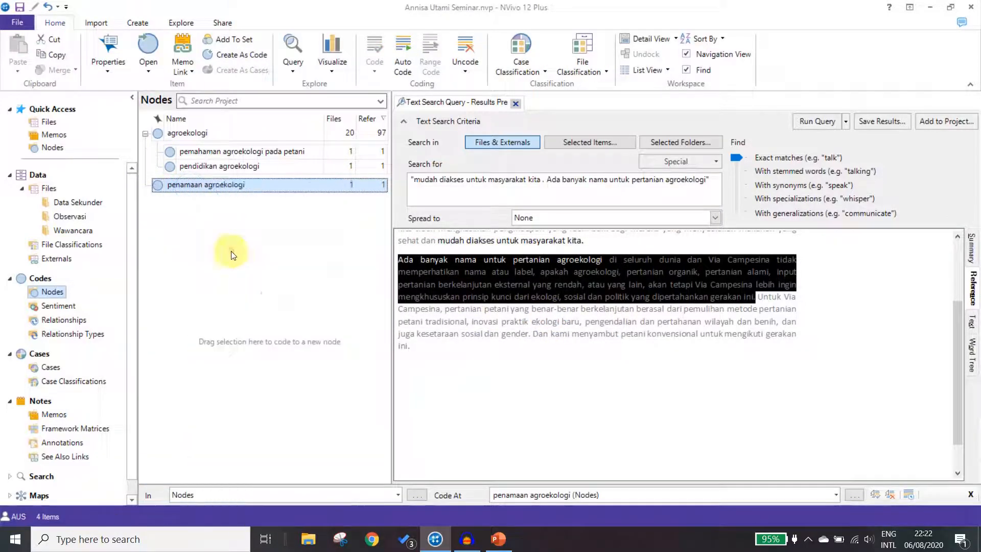
right_click(165, 134)
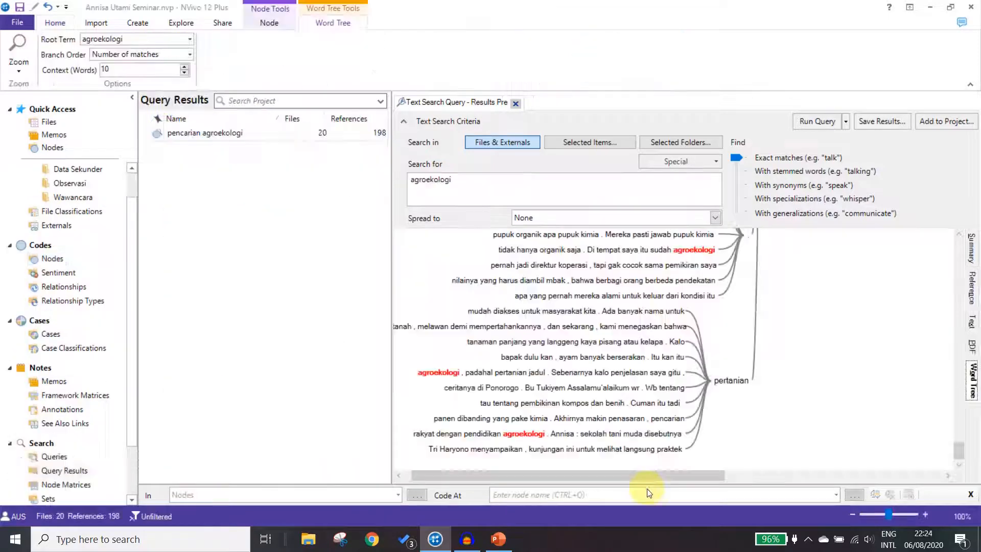
- Look across the end of the "agroekologi" word tree from the "pertanian" branch to the "kalo" branch, then further up
left_click_drag(664, 476, 605, 474)
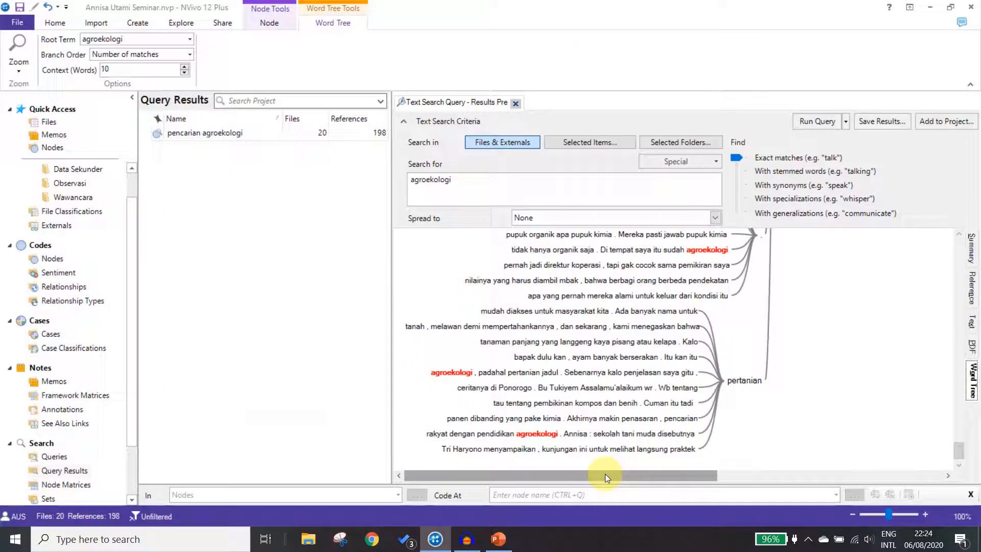
left_click_drag(605, 473, 720, 476)
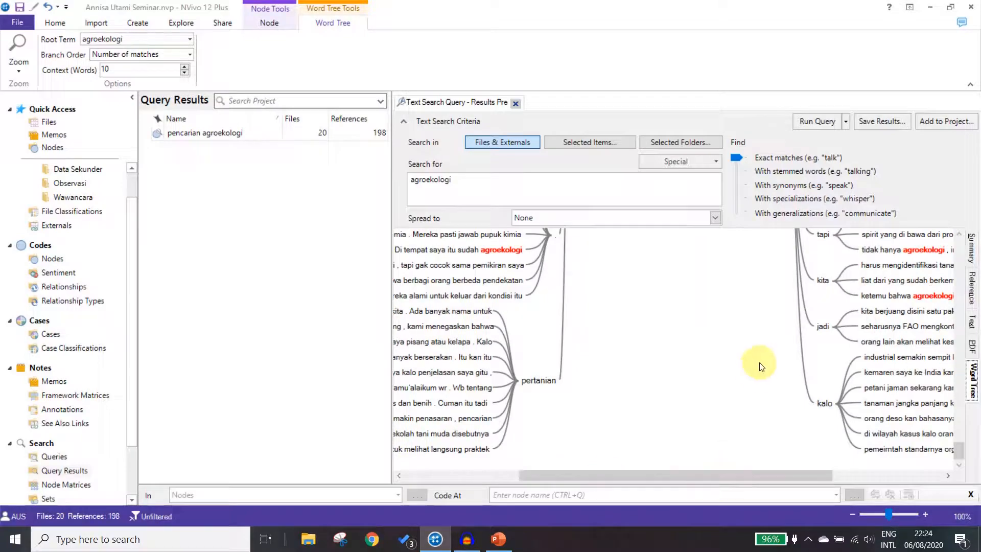
scroll(753, 354, "up", 5)
scroll(753, 354, "up", 3)
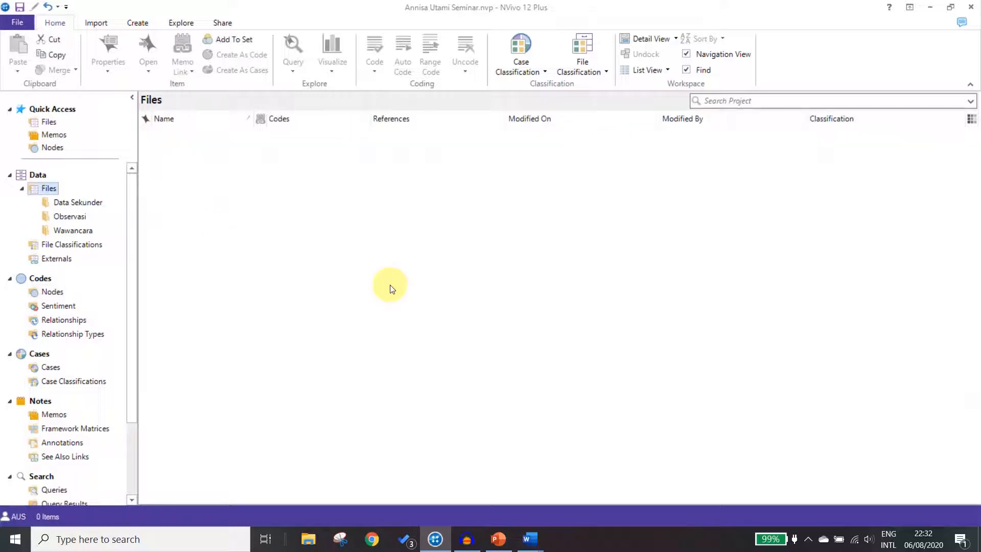
- Open the "TRANSKRIP REKAMAN TAMBAHAN" interview transcript from the Wawancara folder and make it editable
left_click(63, 234)
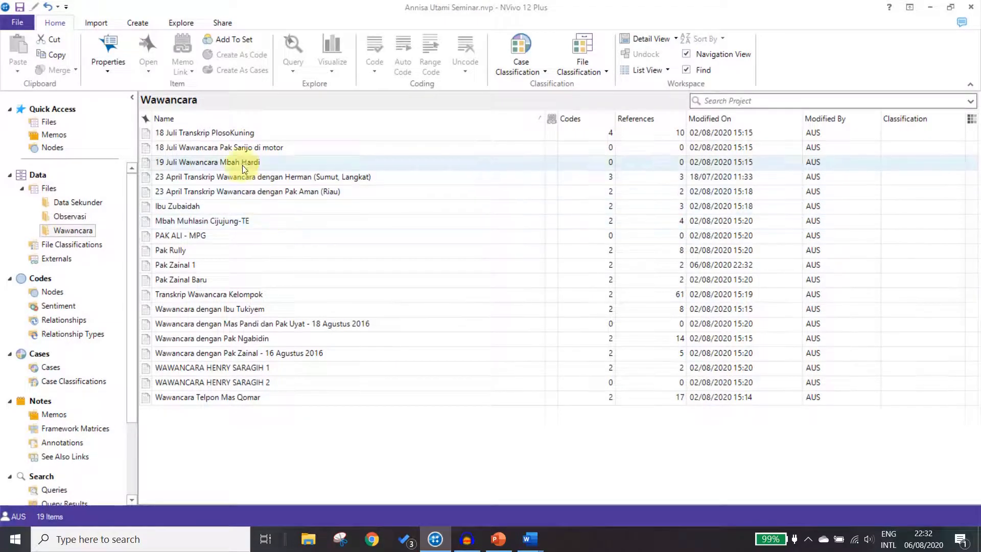
double_click(211, 267)
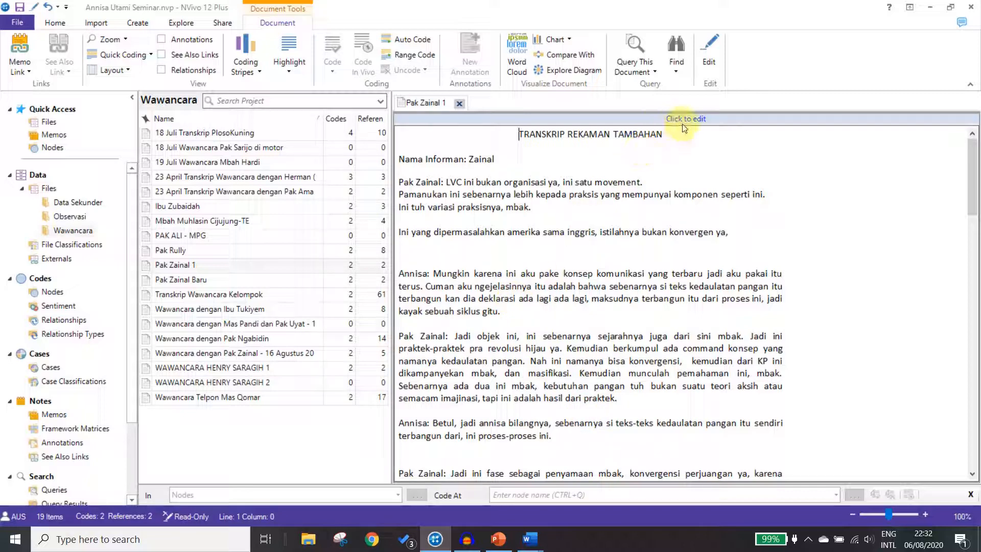
left_click(694, 119)
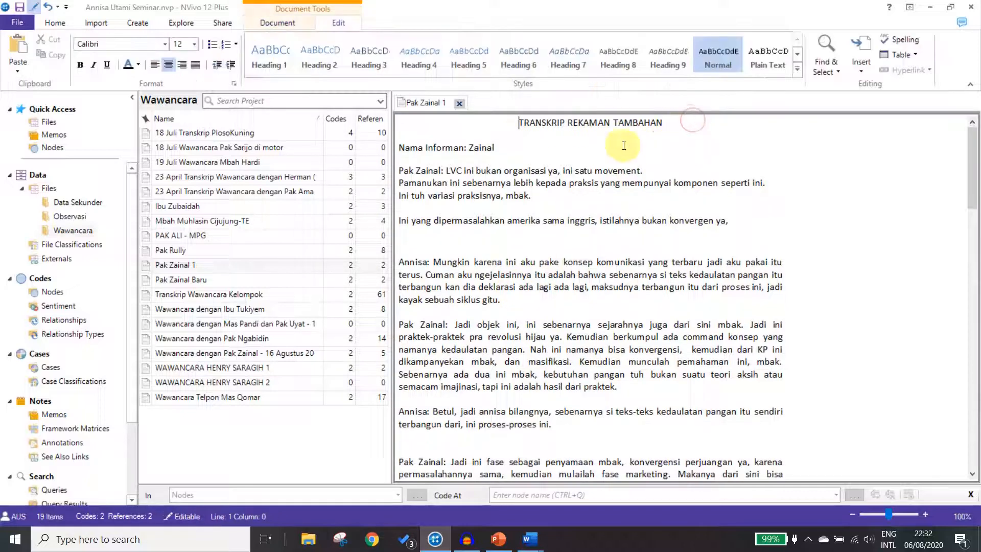
- Add a line with the informant's name below the "Nama Informan" line, style it as Heading 1, and close the transcript
left_click(507, 149)
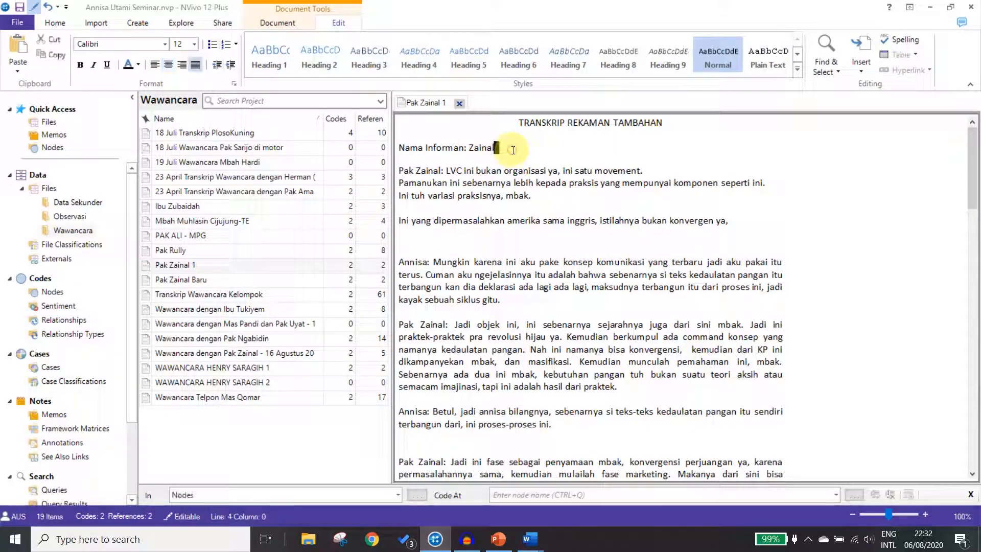
key("Return")
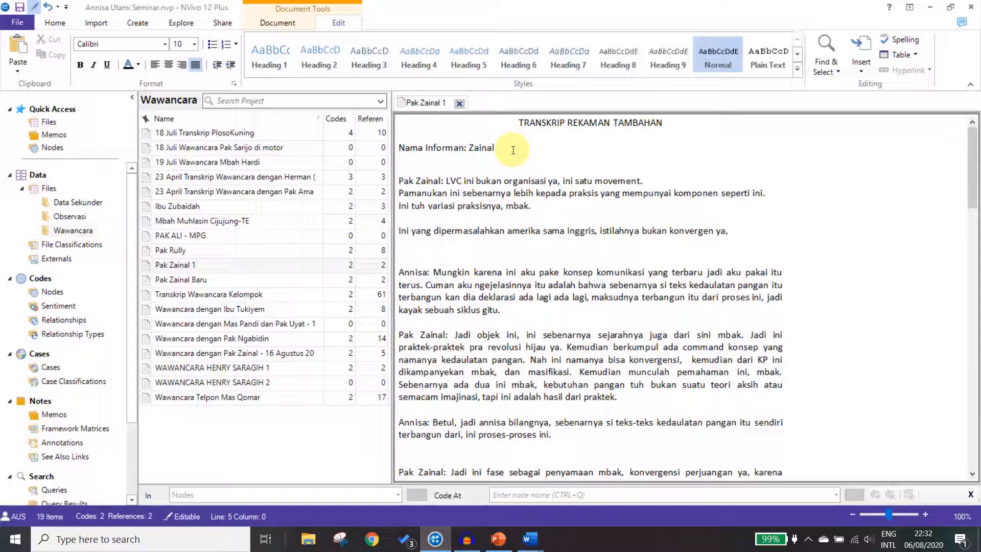
type("Zainal")
left_click_drag(422, 169, 390, 161)
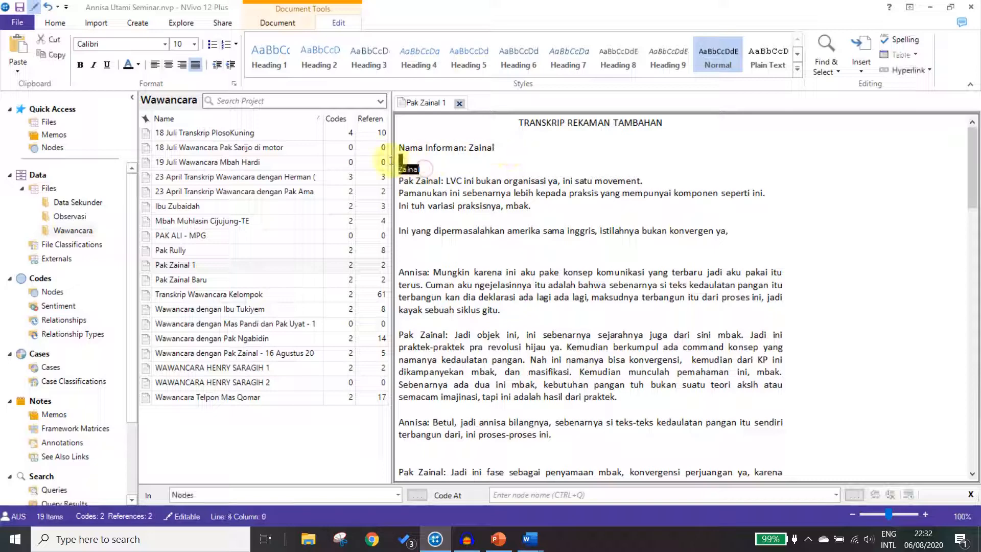
left_click(265, 51)
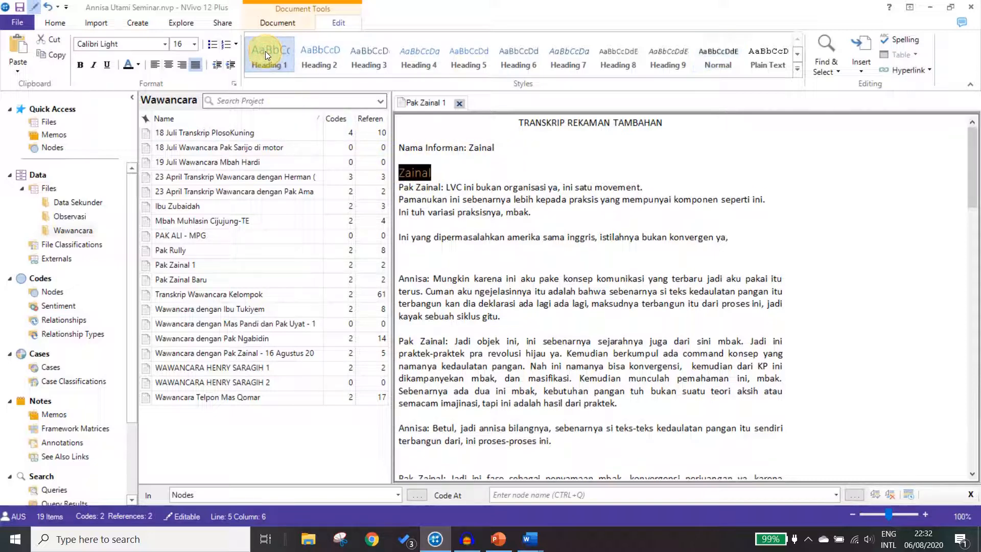
left_click(468, 171)
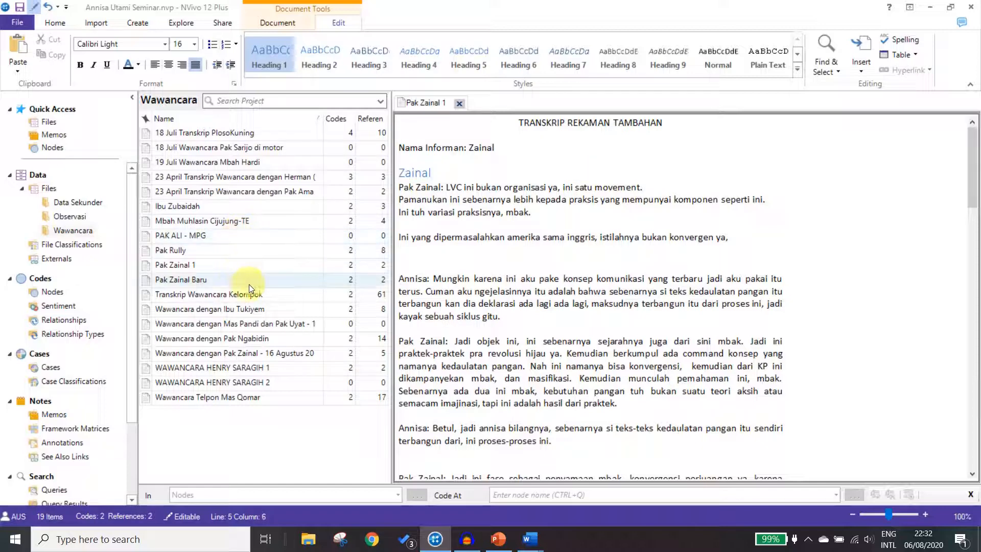
left_click(460, 104)
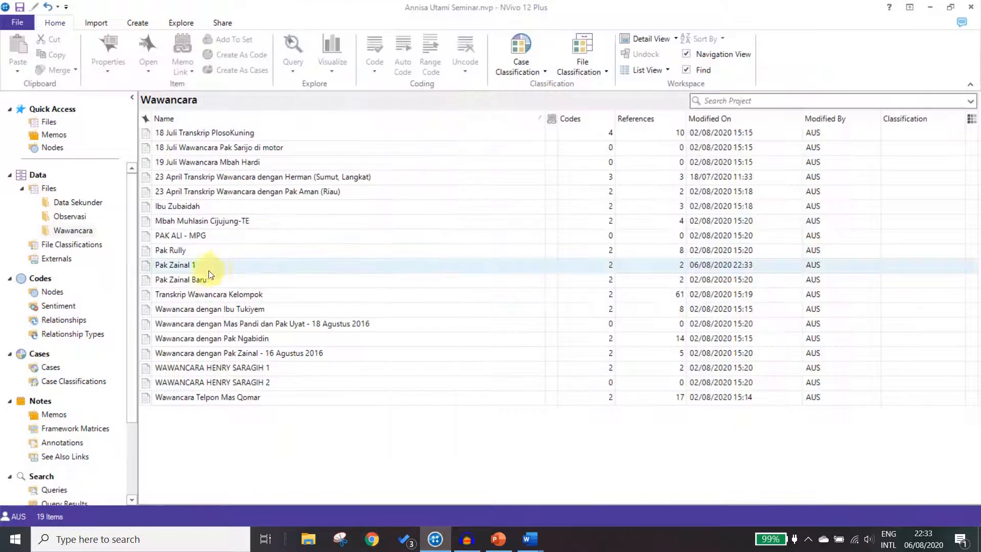
- Open the same informant's "Baru" transcript from the Wawancara folder and make it editable at the blank line above the first paragraph
left_click(192, 281)
double_click(192, 283)
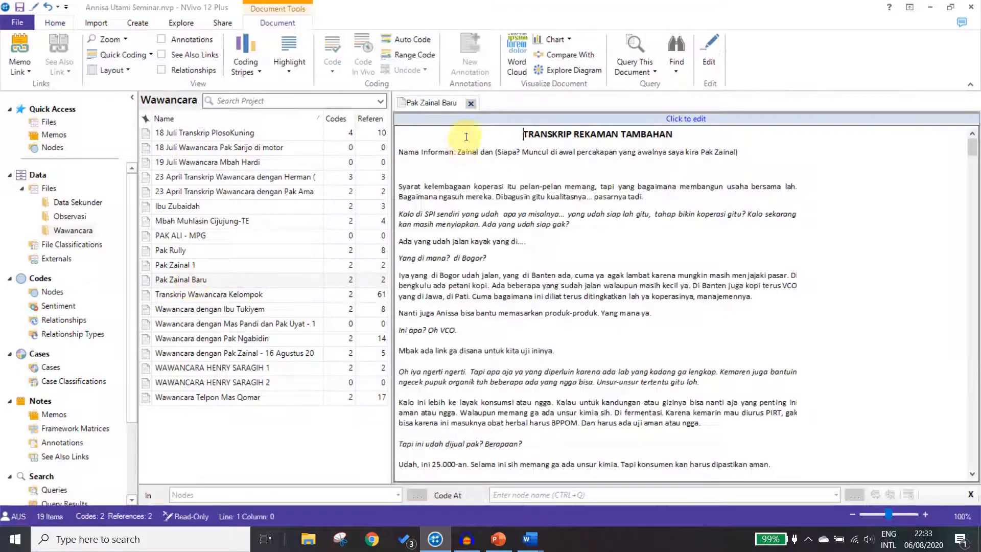
left_click(496, 169)
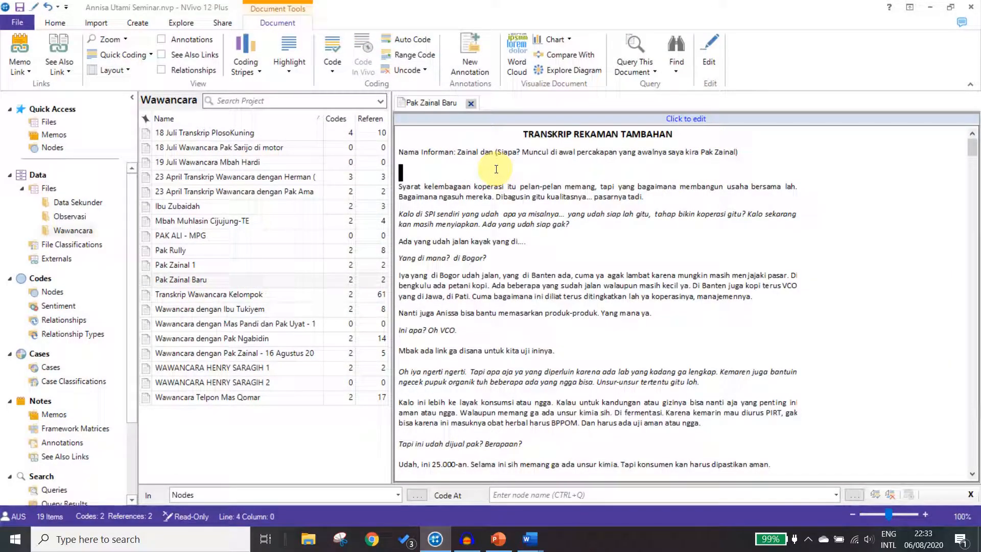
left_click(444, 171)
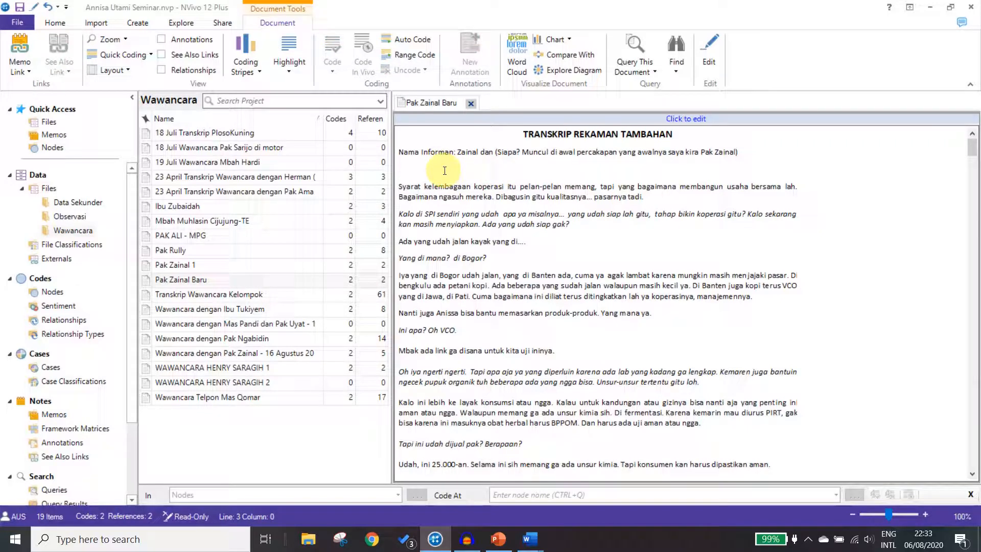
left_click(682, 118)
- Insert the informant's name above the first paragraph as Heading 1 and close the "Baru" transcript
type("Zainal")
left_click_drag(420, 158, 398, 158)
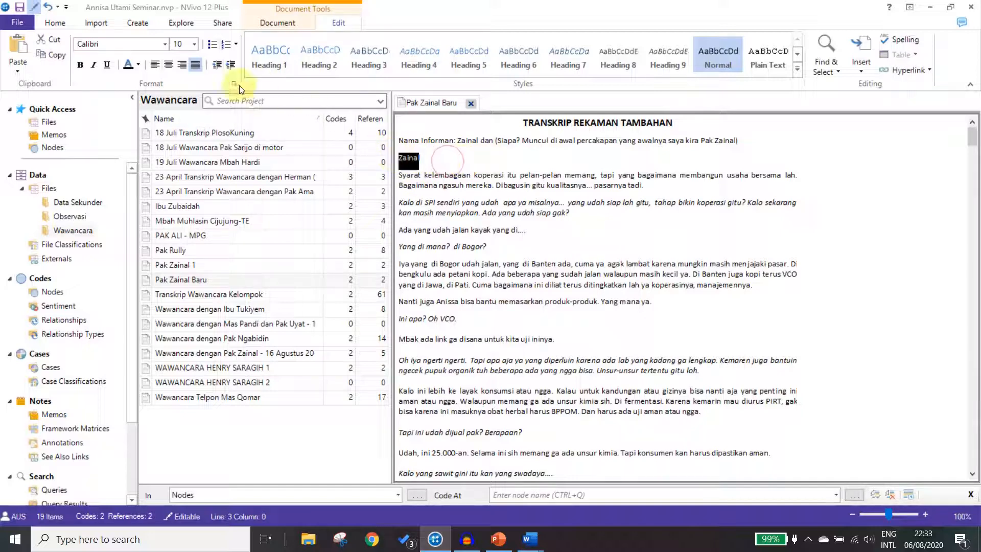
left_click(286, 54)
left_click(483, 219)
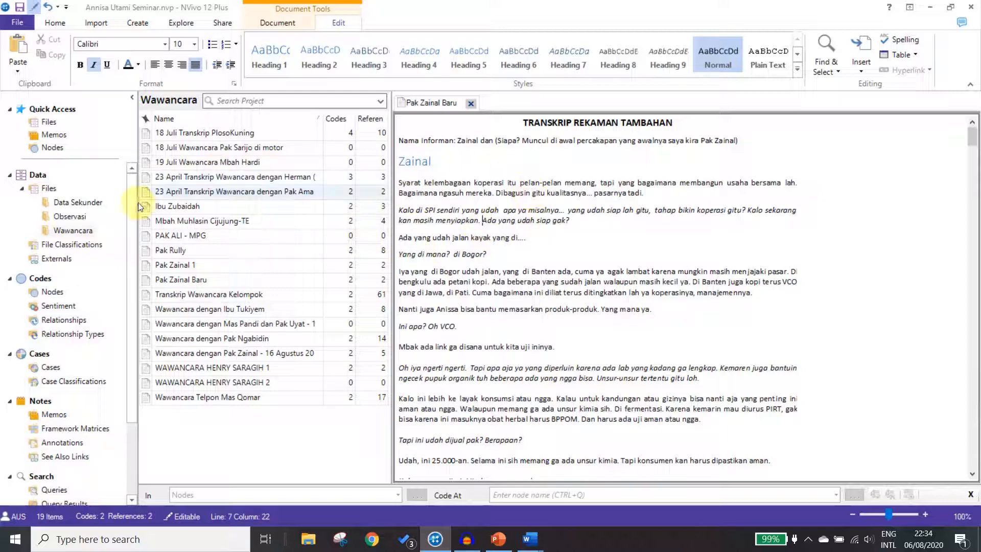
left_click(471, 103)
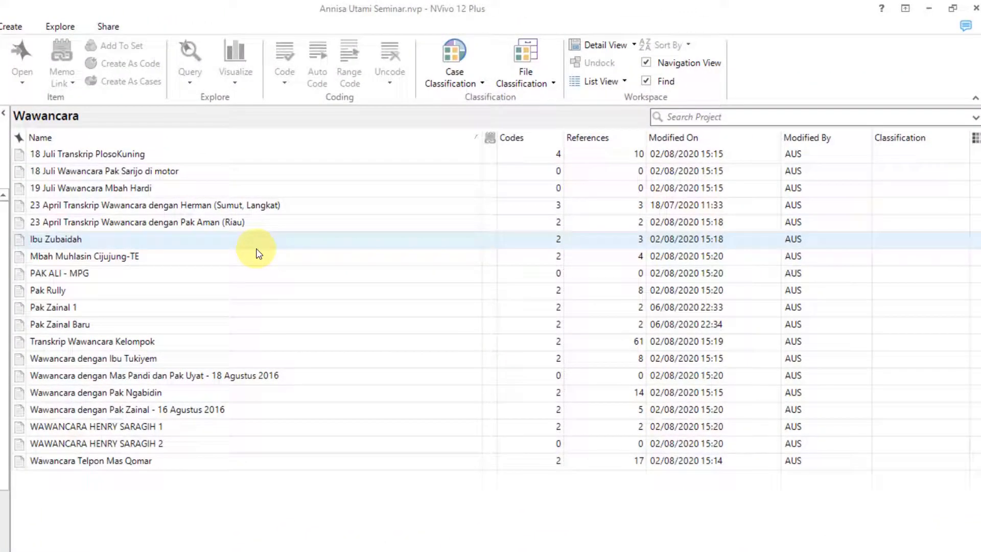
- Set up auto coding by speaker name for the informant's "1" and "Baru" transcripts, entering the informant's name as the only speaker
left_click(81, 313)
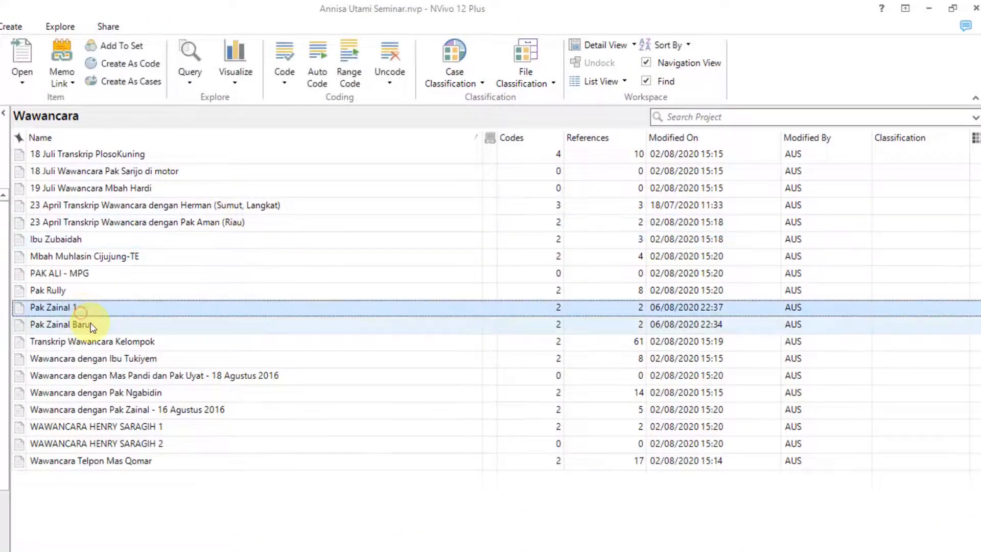
left_click(88, 327, "ctrl")
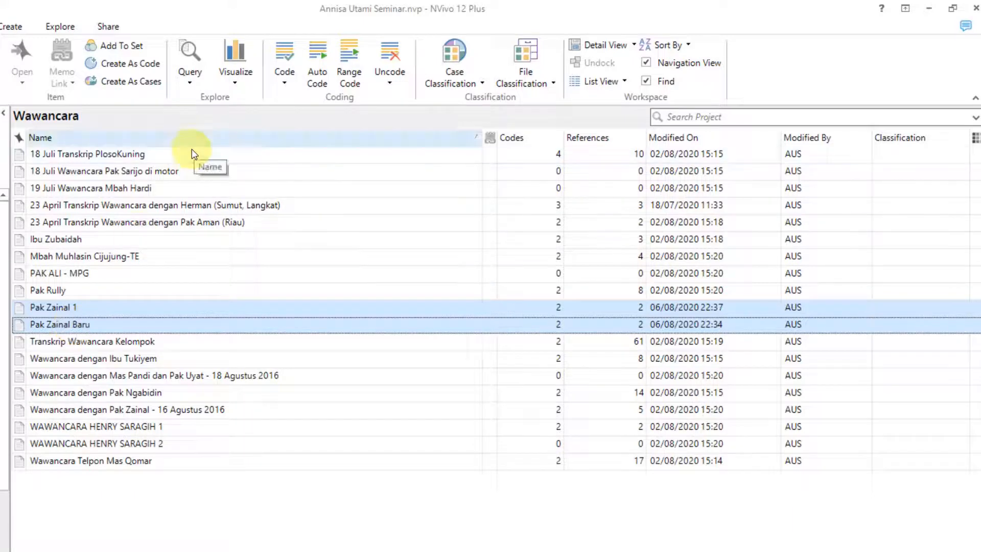
left_click(316, 69)
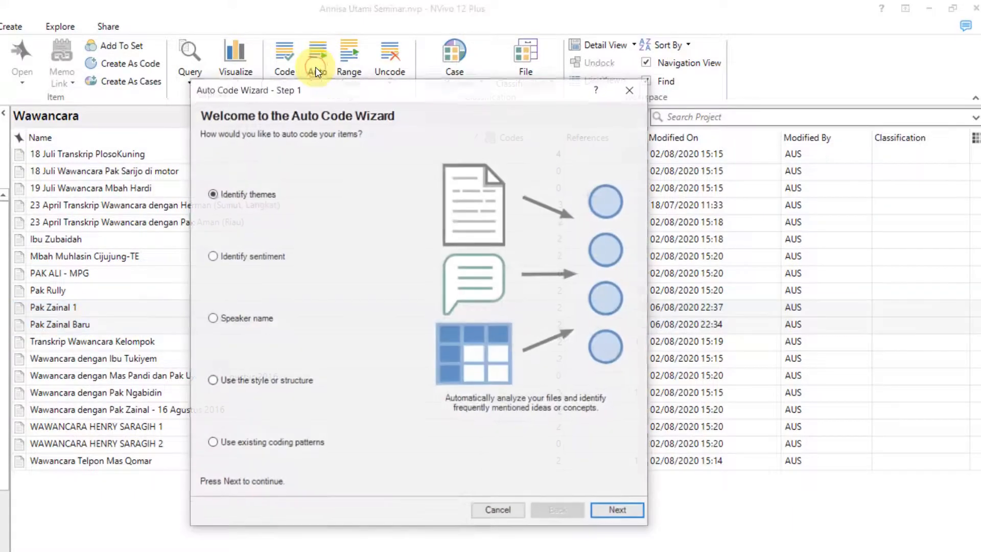
left_click(212, 319)
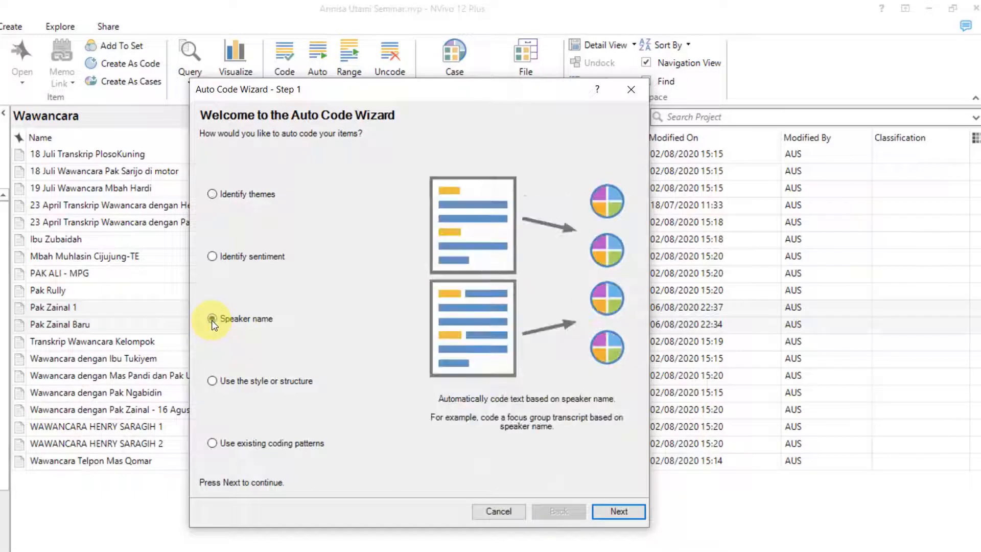
left_click(619, 511)
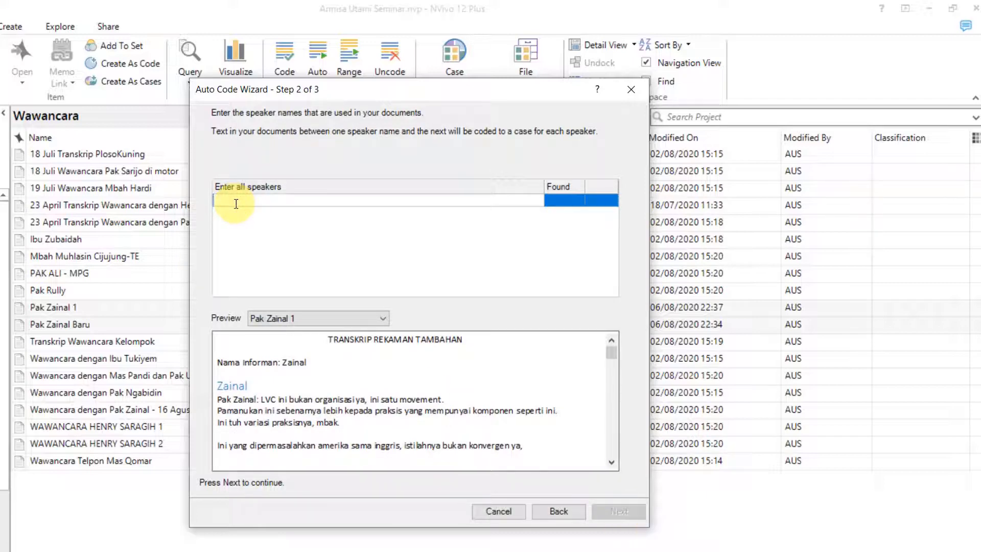
type("Zainal")
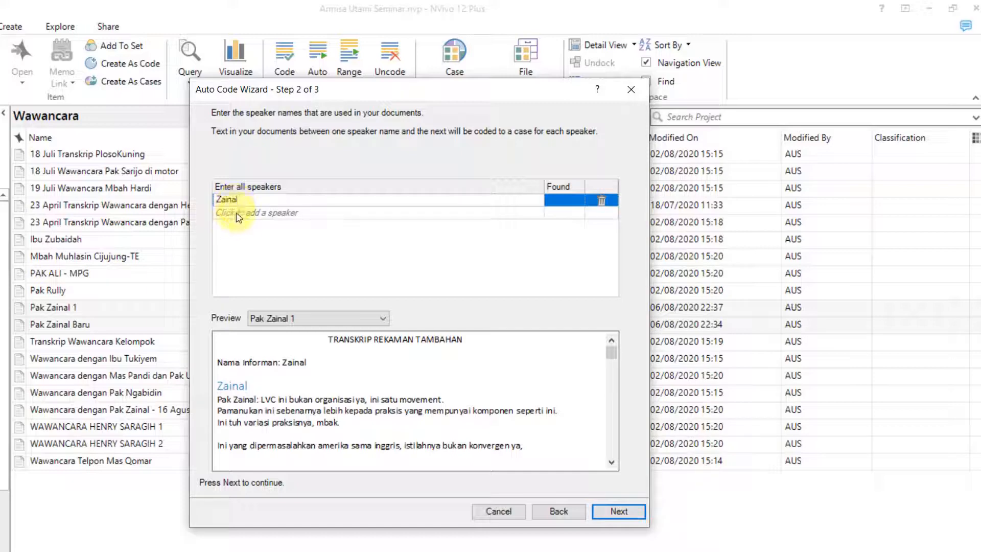
left_click(238, 213)
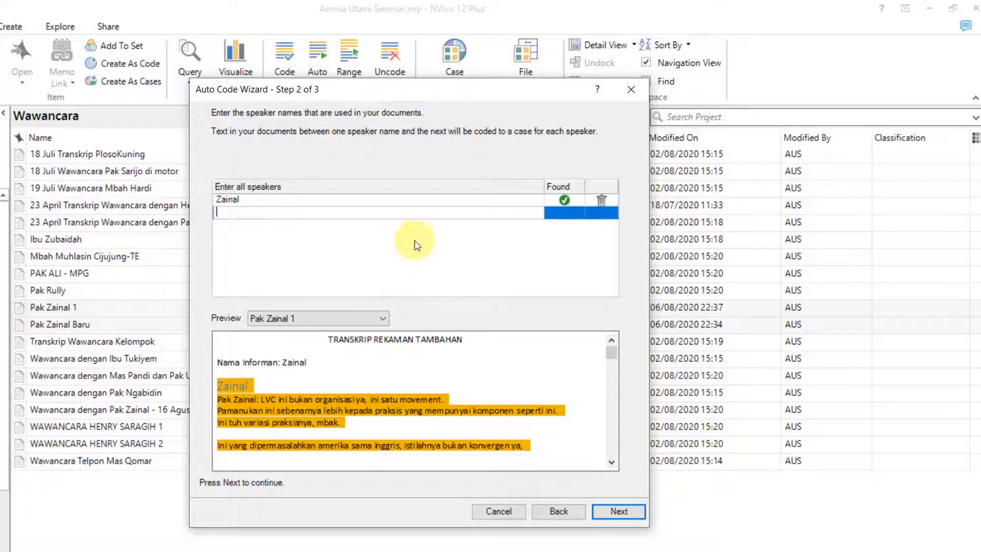
left_click(619, 511)
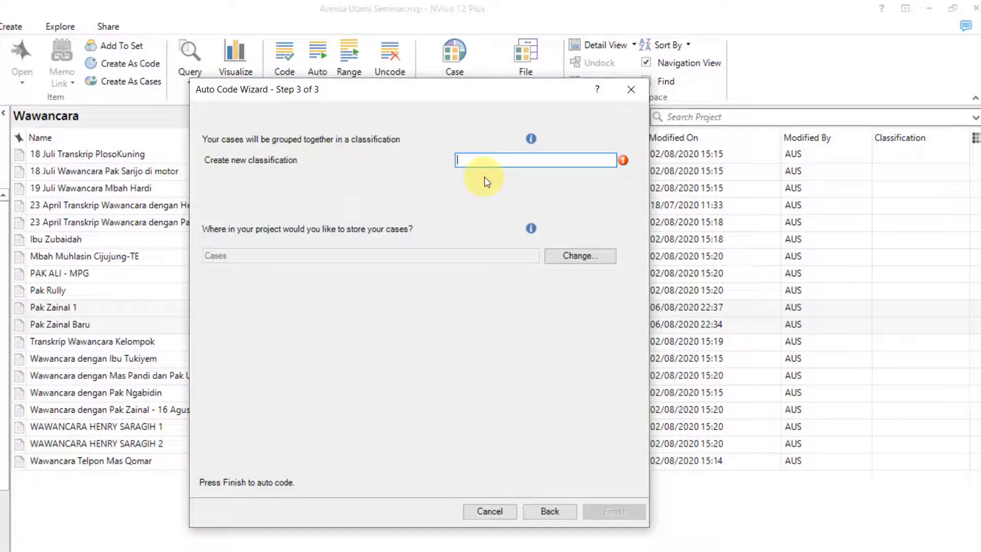
- Create the new classification "Informan", keep Cases as the storage location, and run the auto coding
type("Informan")
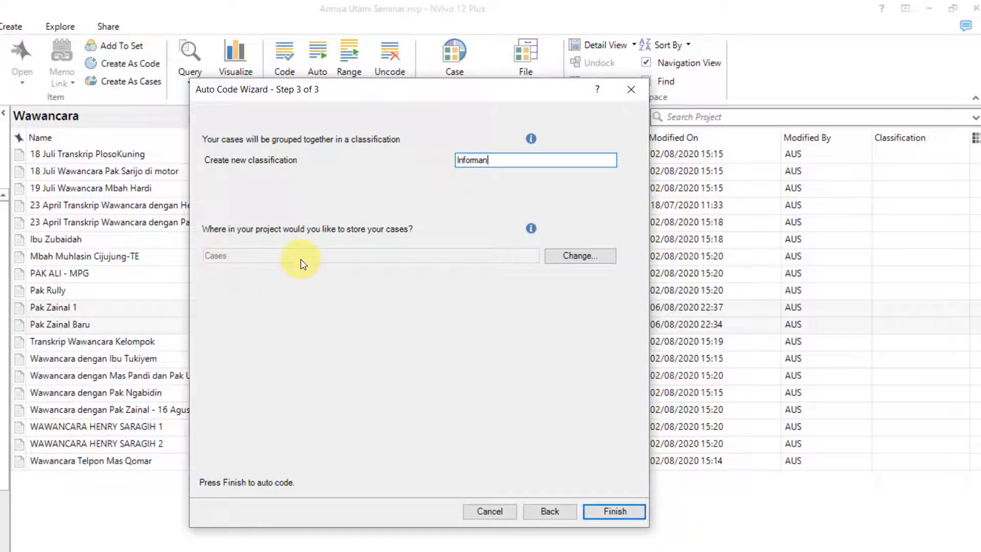
left_click(566, 259)
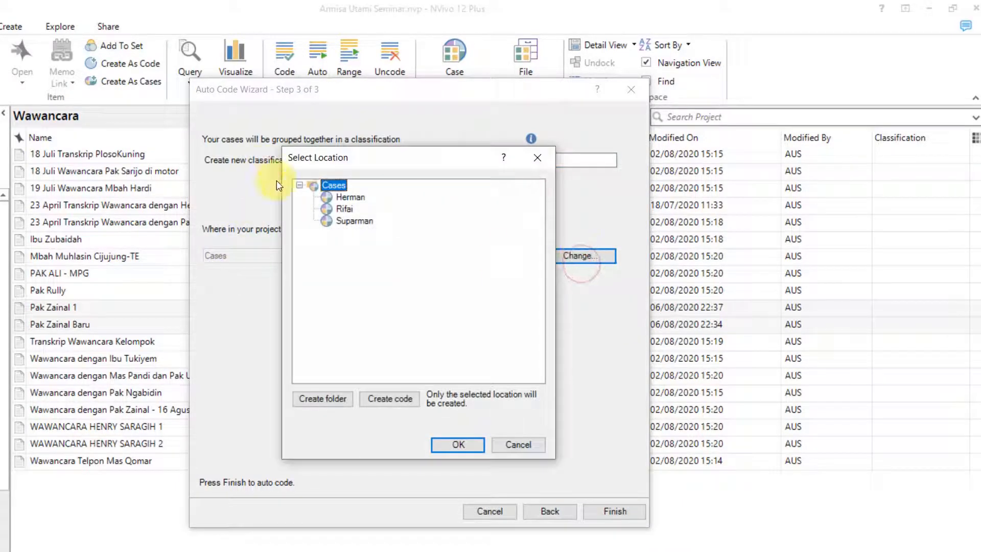
left_click(465, 447)
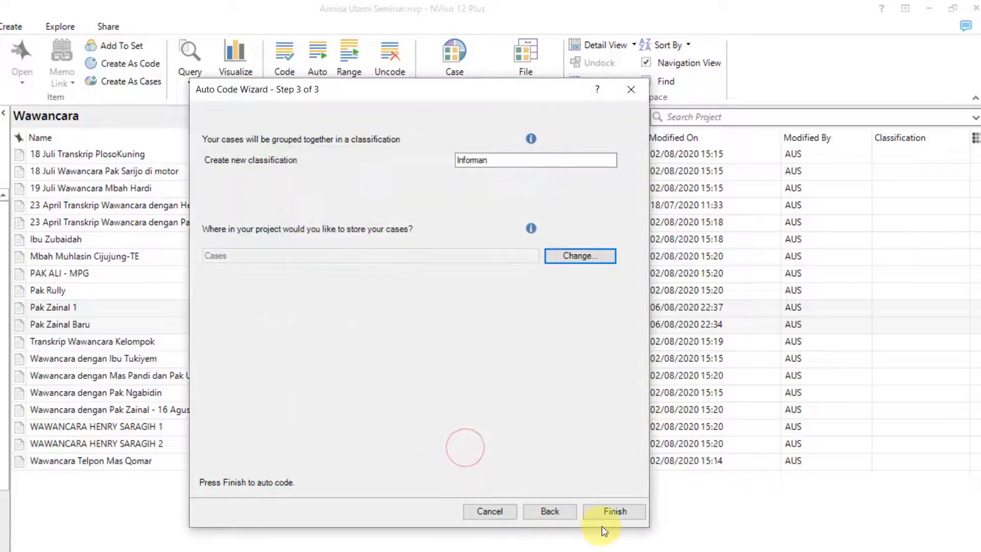
left_click(615, 514)
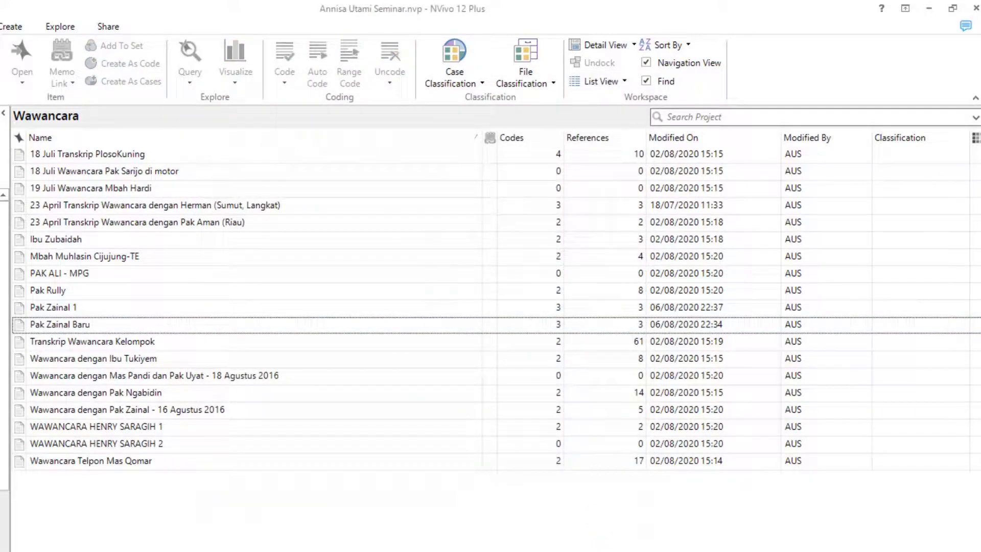
- Open the informant's new case from Cases and look through its coded references from both transcripts
left_click(51, 366)
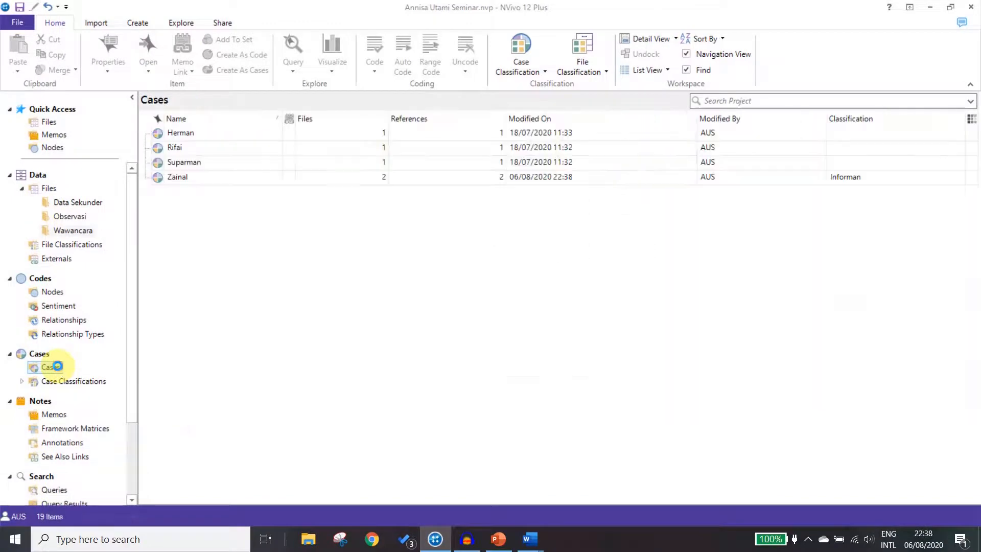
left_click(160, 179)
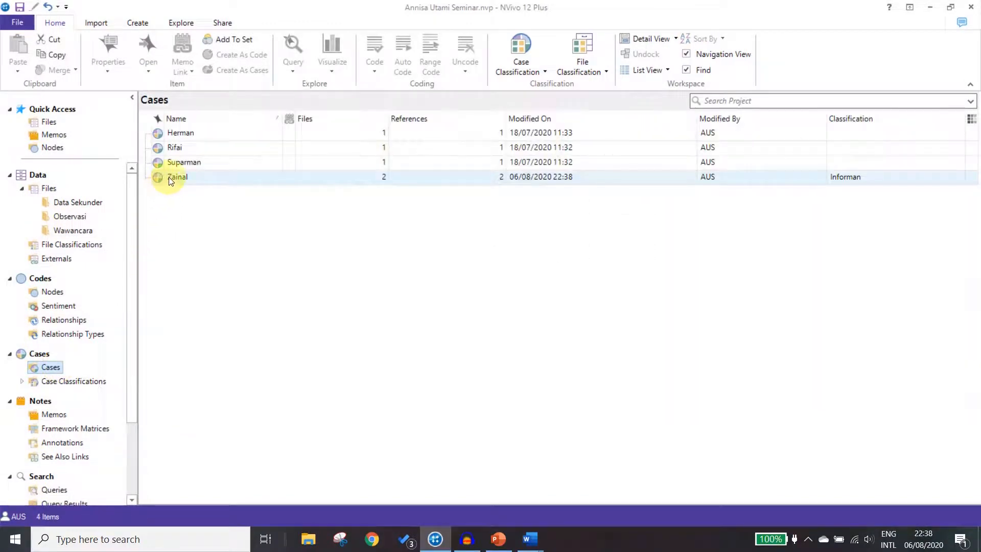
double_click(171, 180)
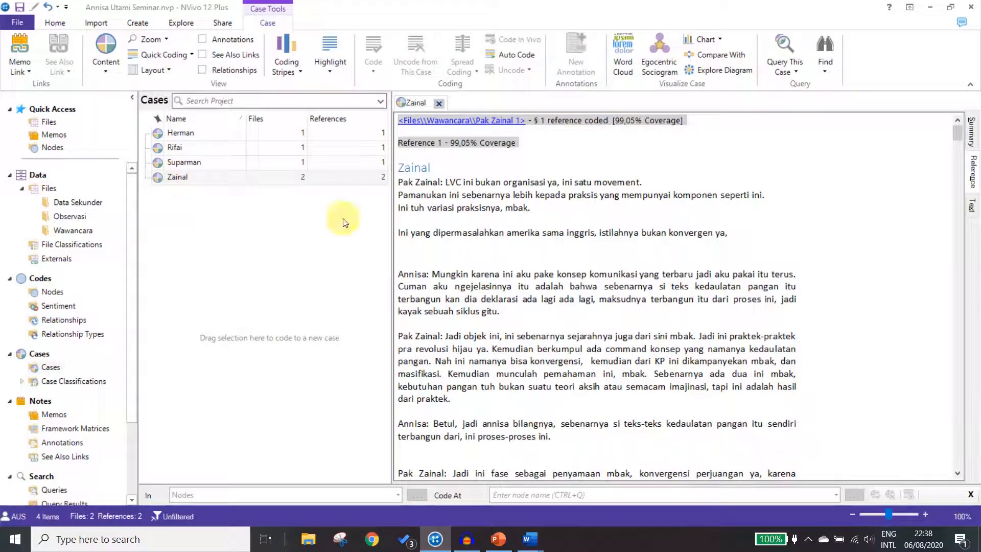
scroll(583, 378, "down", 2)
scroll(577, 375, "down", 15)
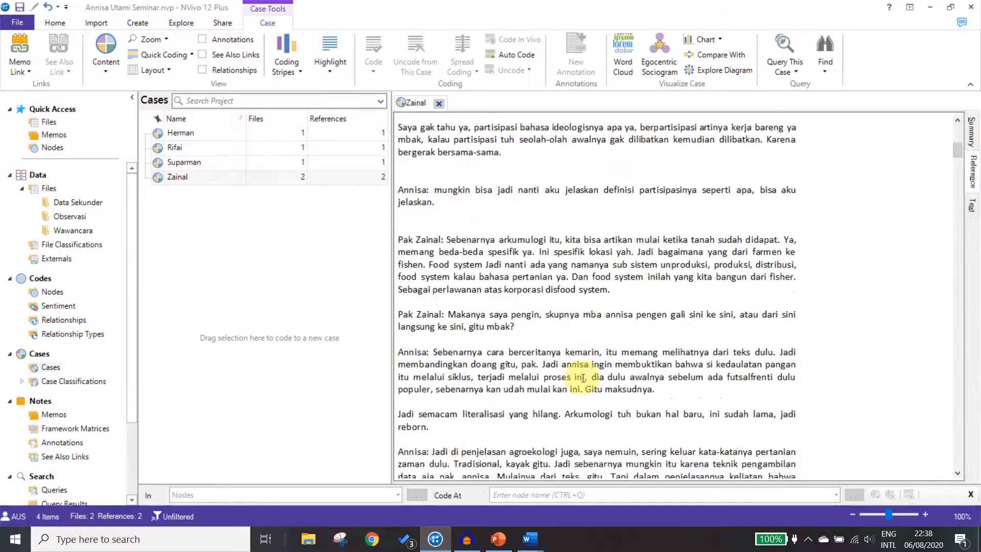
left_click_drag(957, 155, 928, 109)
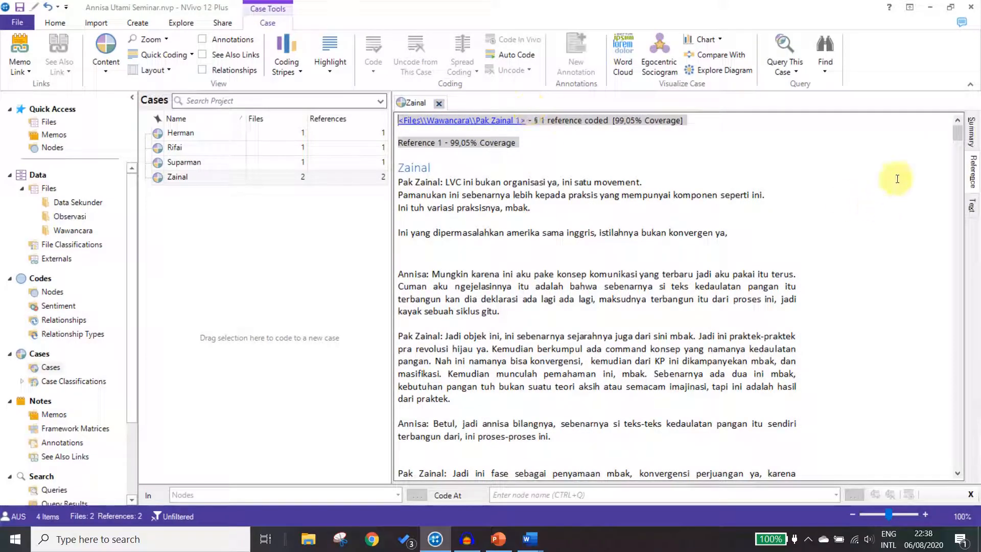
left_click_drag(955, 133, 979, 179)
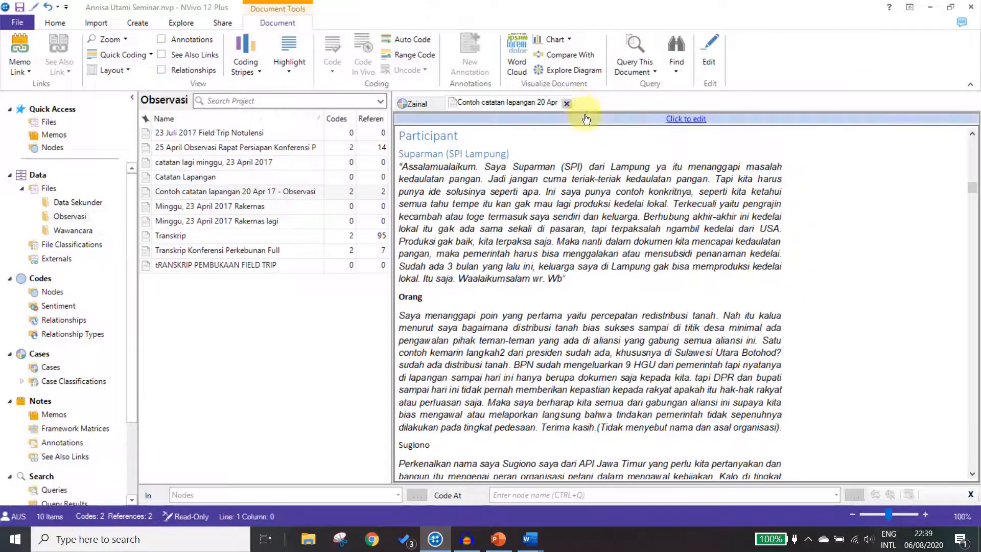
- Close the 20 April field notes, open the 25 April Observasi Rapat Persiapan Konferensi transcript from Observasi, and make it editable
left_click(567, 103)
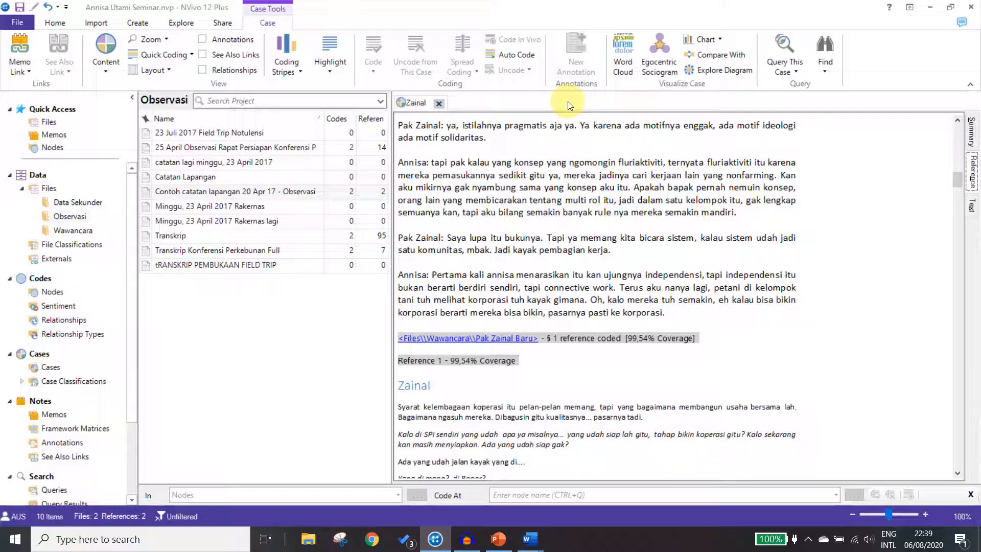
left_click(243, 148)
double_click(243, 148)
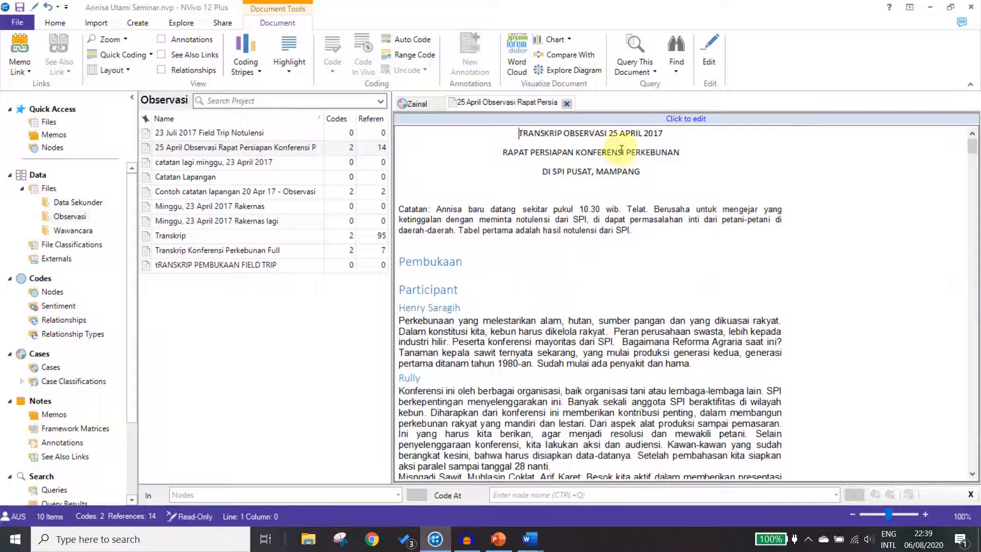
left_click(675, 118)
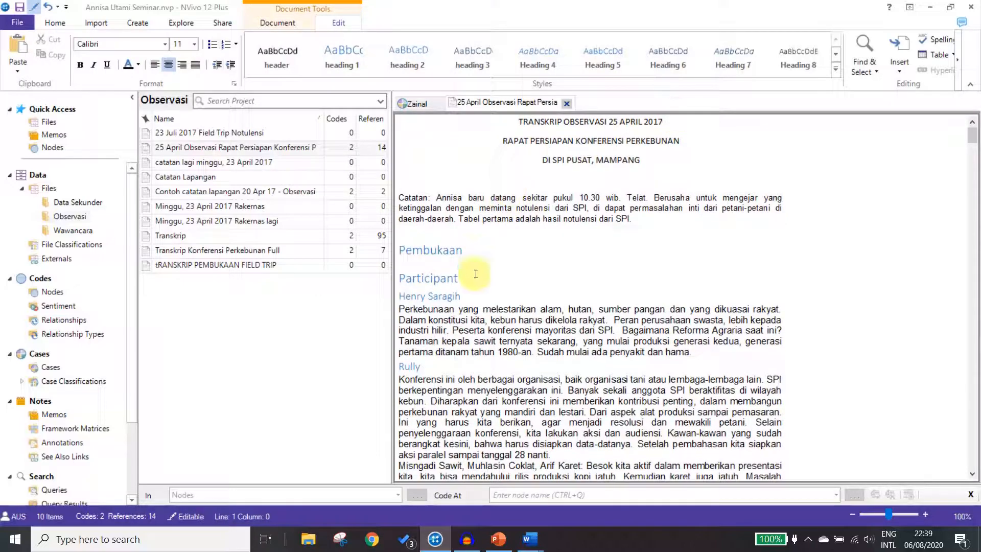
- Examine the heading structure of the 25 April observation transcript, including the style of the "Pembukaan" heading
scroll(467, 292, "down", 2)
scroll(463, 302, "down", 2)
scroll(463, 301, "down", 6)
scroll(463, 301, "up", 10)
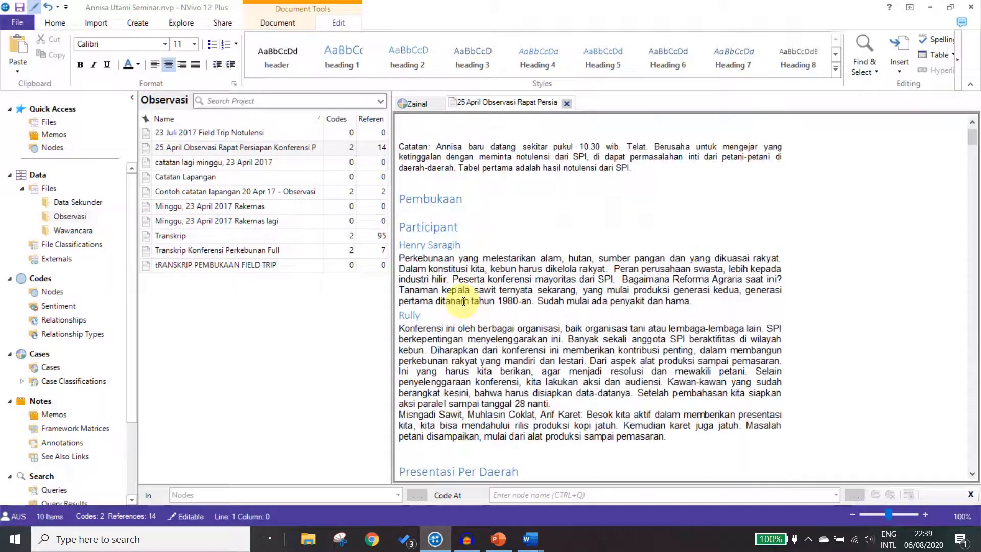
left_click(442, 250)
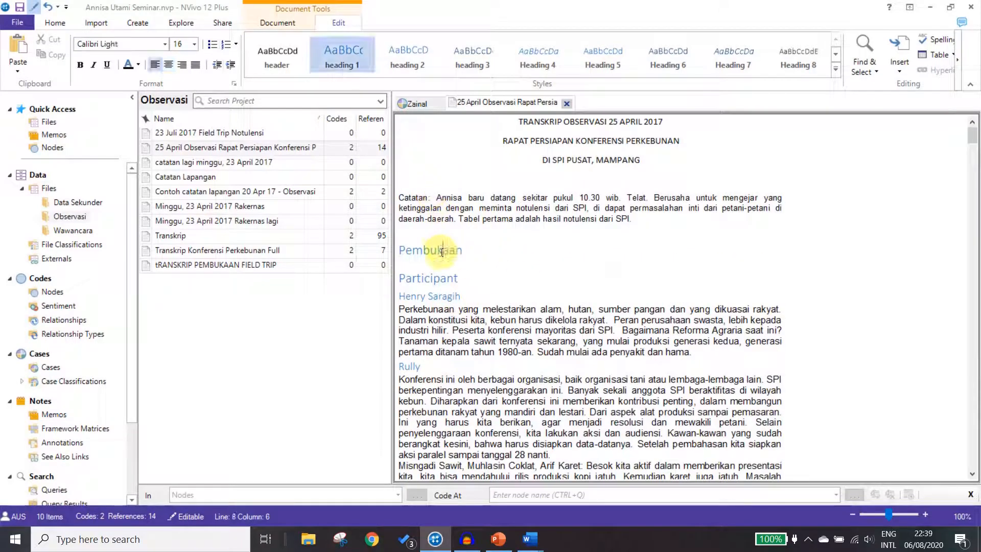
- Examine how the speaker names in the 25 April observation transcript are styled as headings, from the opening through the regional presentations
left_click(446, 296)
scroll(526, 357, "down", 10)
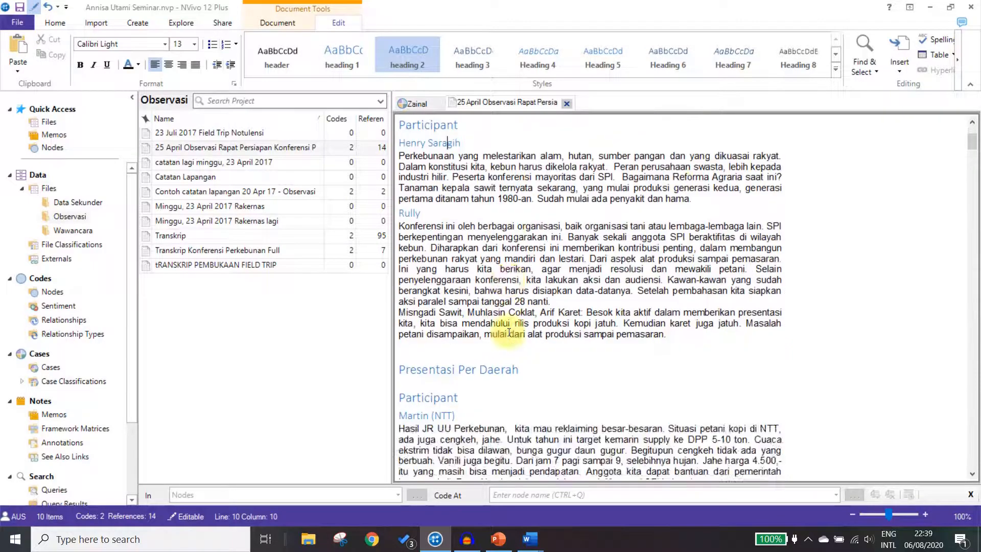
scroll(507, 331, "up", 10)
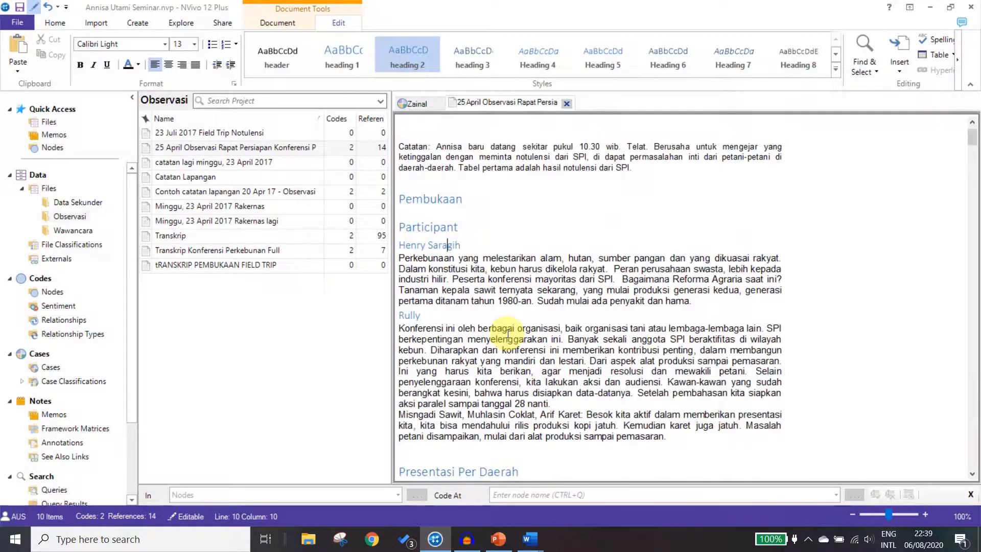
left_click_drag(460, 194, 399, 194)
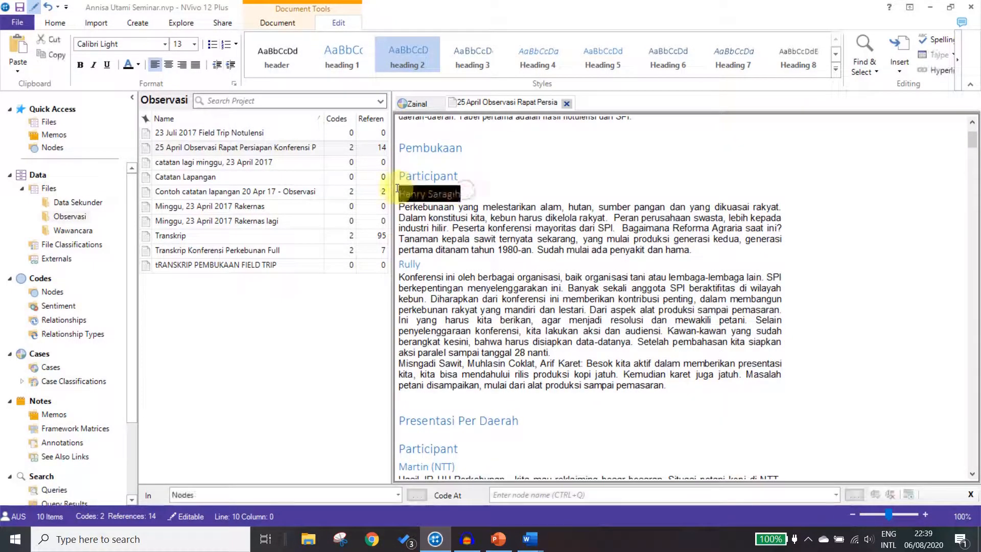
left_click(433, 227)
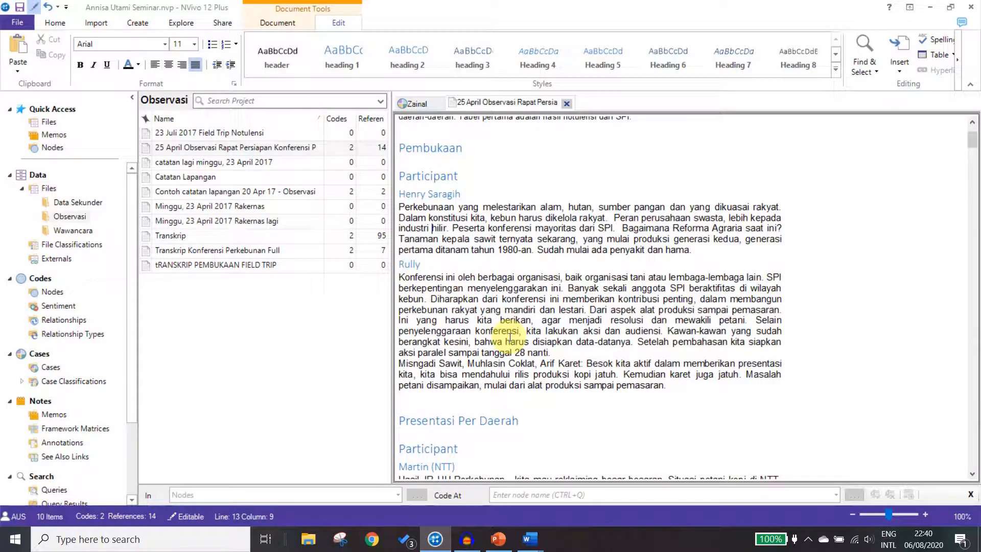
scroll(510, 337, "down", 5)
scroll(424, 321, "down", 6)
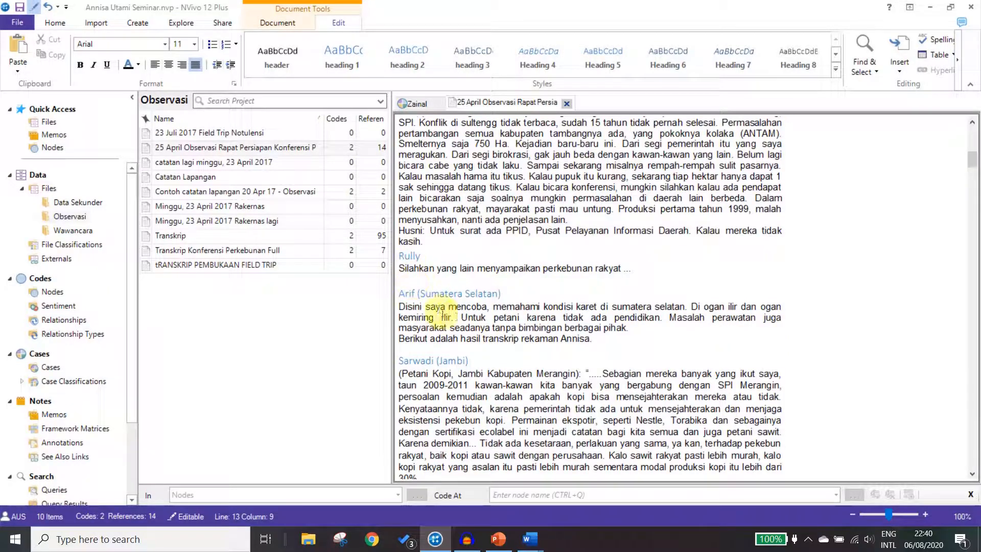
scroll(447, 313, "down", 2)
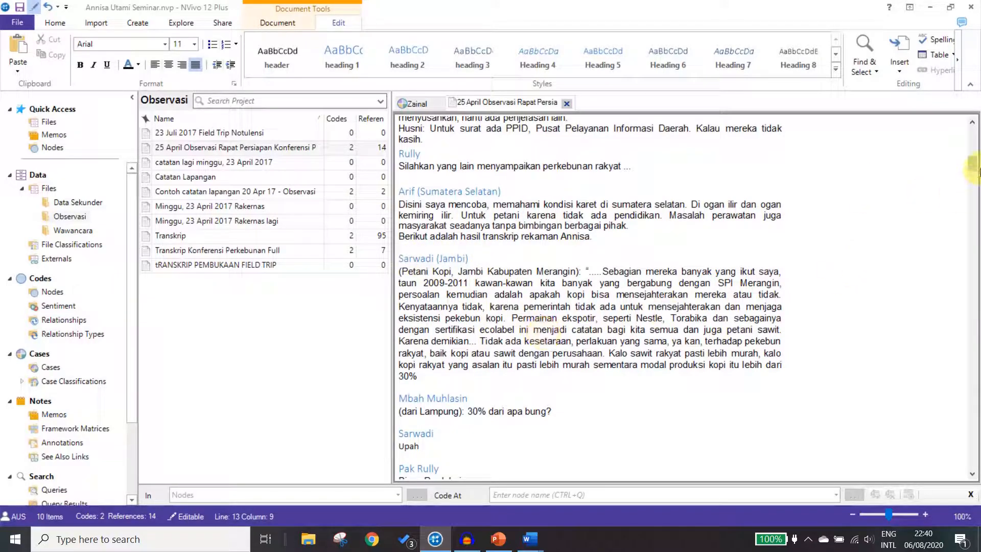
mouse_move(970, 166)
left_mouse_down()
mouse_move(969, 135)
mouse_move(974, 184)
left_mouse_up()
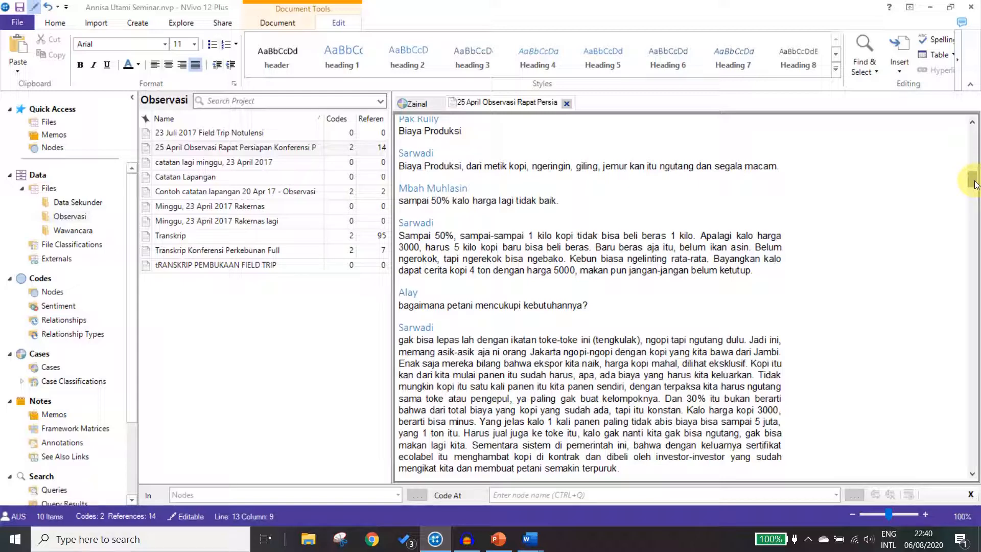
left_click_drag(972, 180, 972, 134)
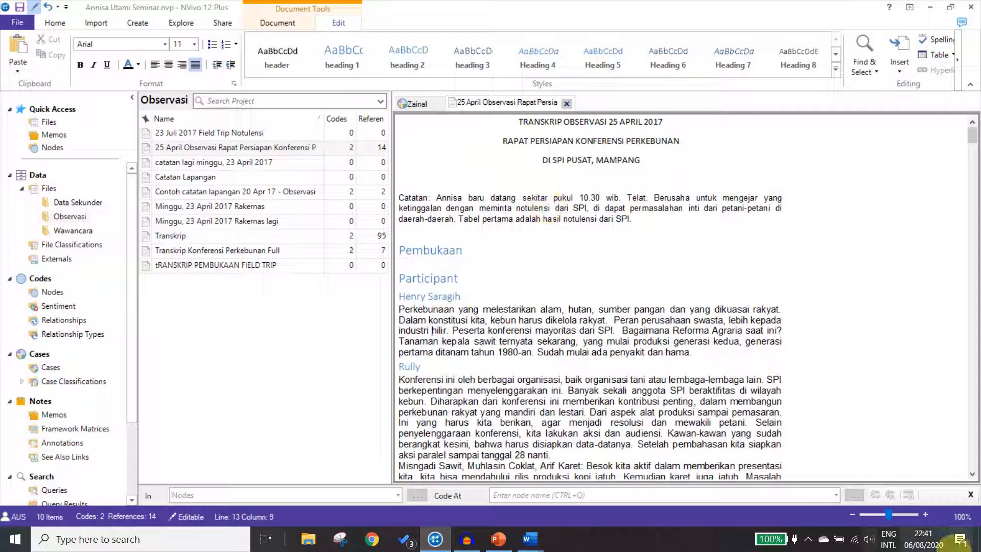
- Switch to the Word copy of the 25 April transcript and apply Heading 2 to the first speaker's name under Participant in Pembukaan
mouse_move(531, 548)
left_click(597, 480)
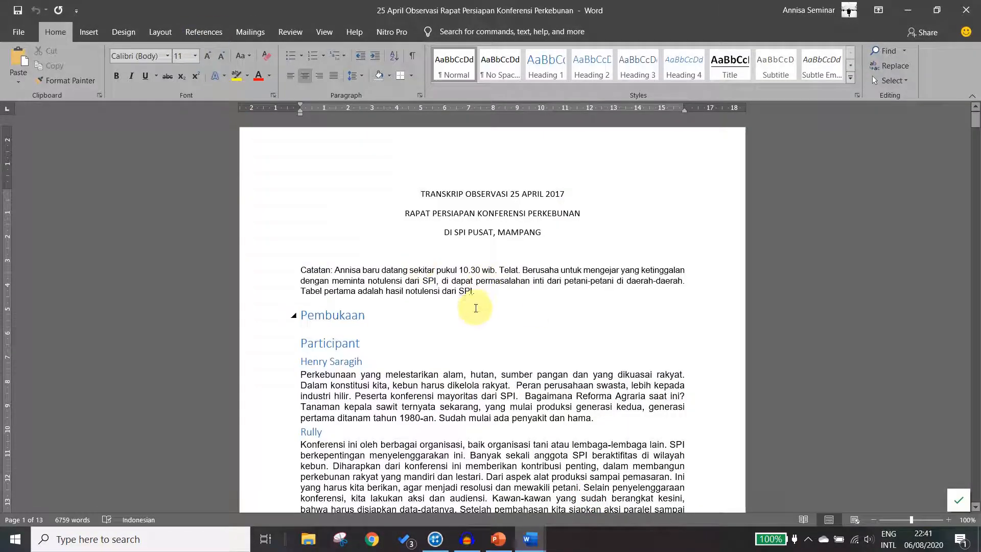
scroll(476, 308, "down", 4)
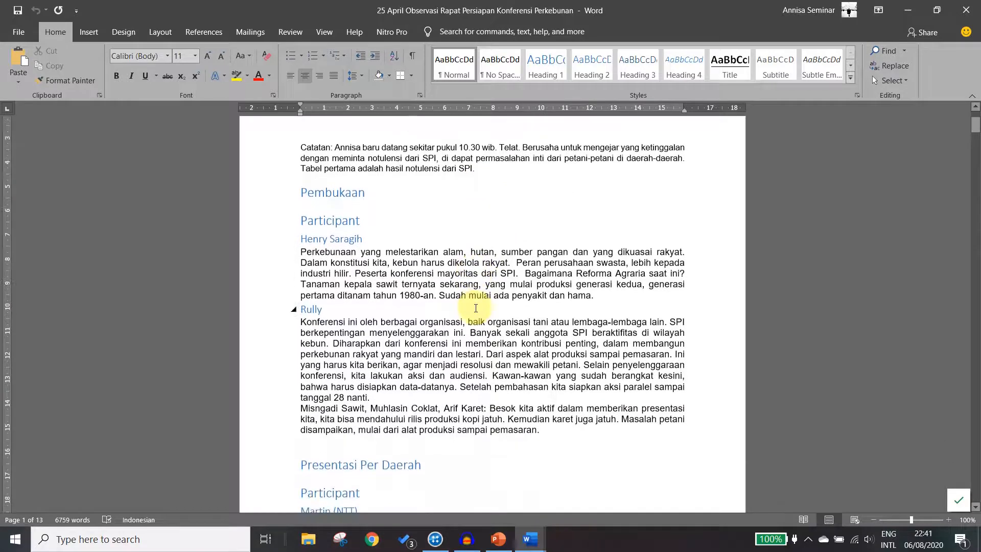
scroll(475, 308, "down", 1)
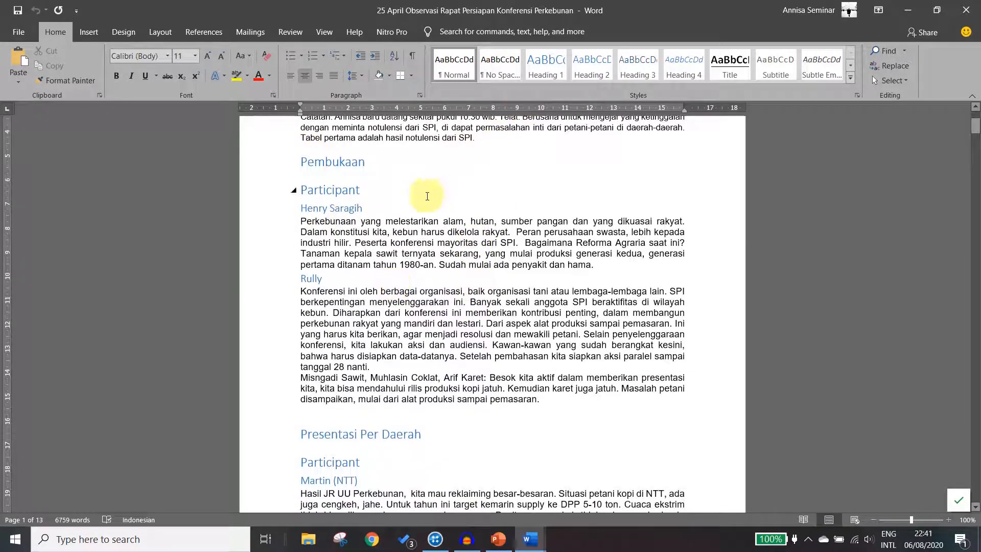
left_click(305, 195)
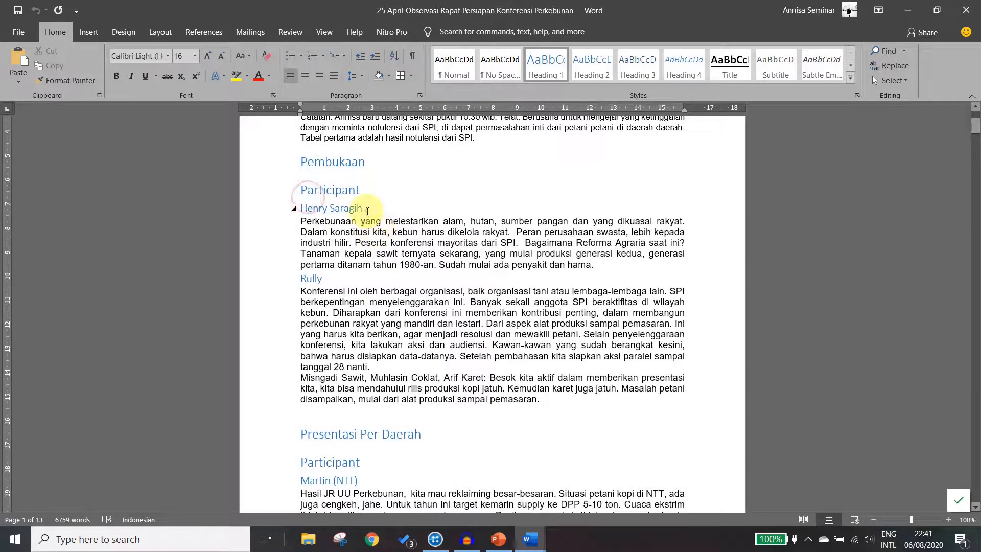
left_click_drag(367, 210, 301, 208)
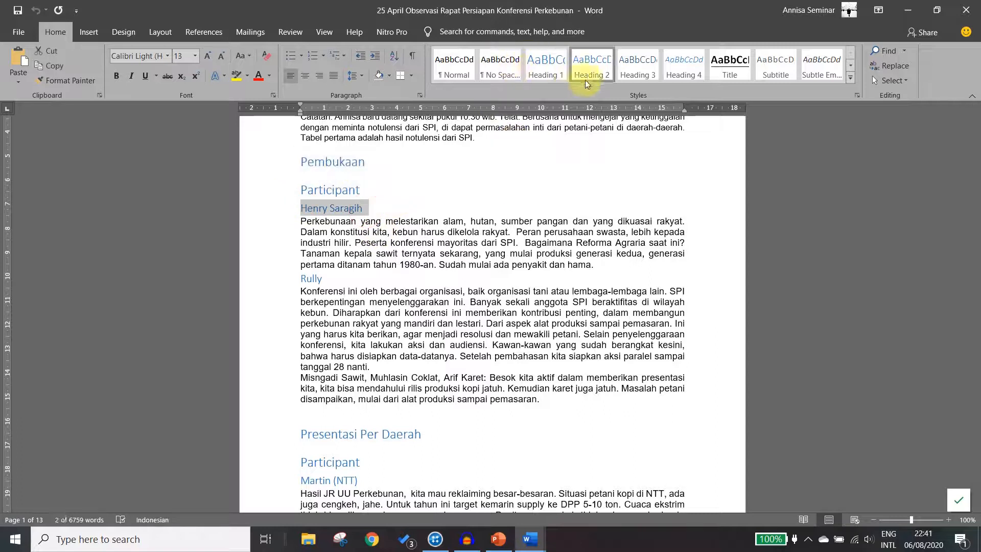
left_click(589, 67)
- Apply Heading 2 to the second speaker's name in the Pembukaan section, and try Heading 1 on it
left_click(358, 279)
left_click(263, 281)
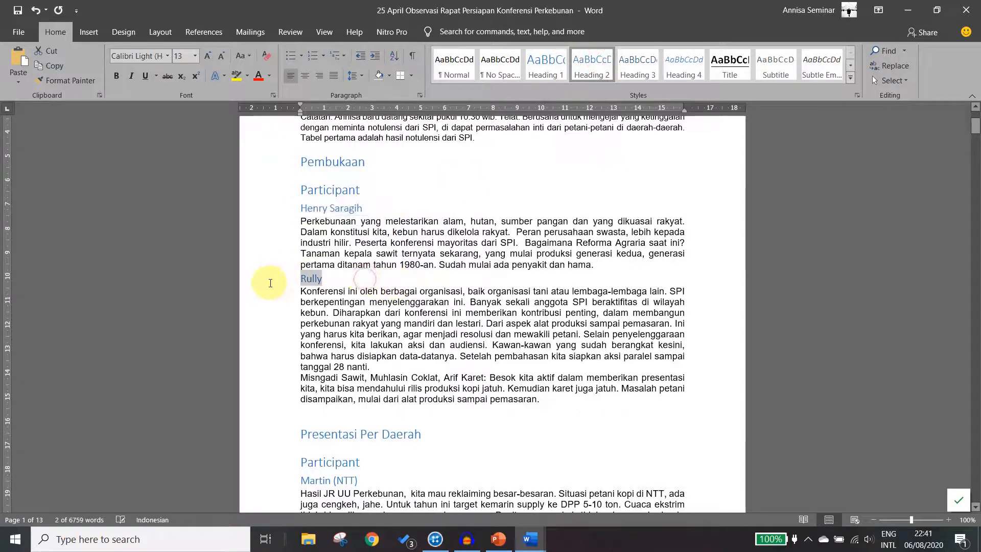
left_click(604, 75)
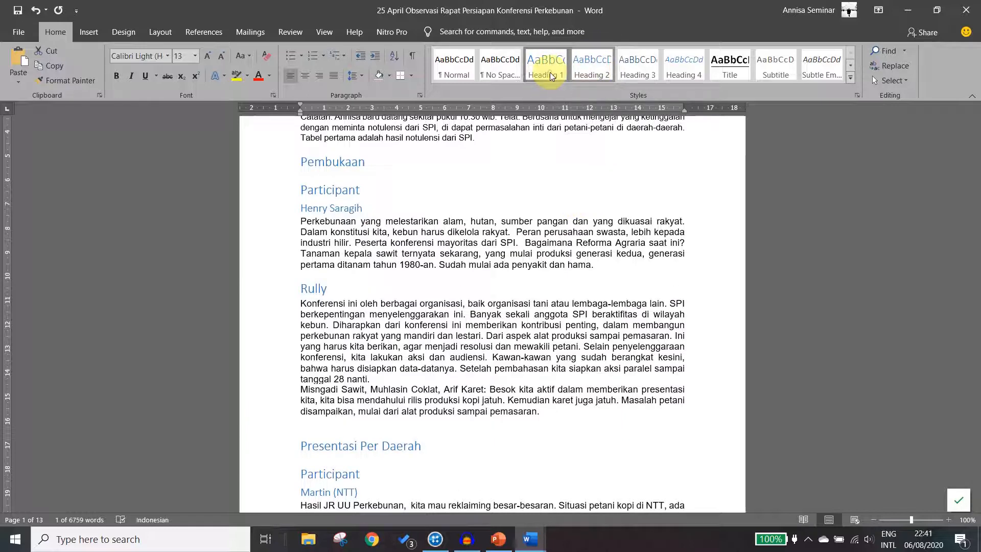
left_click(552, 75)
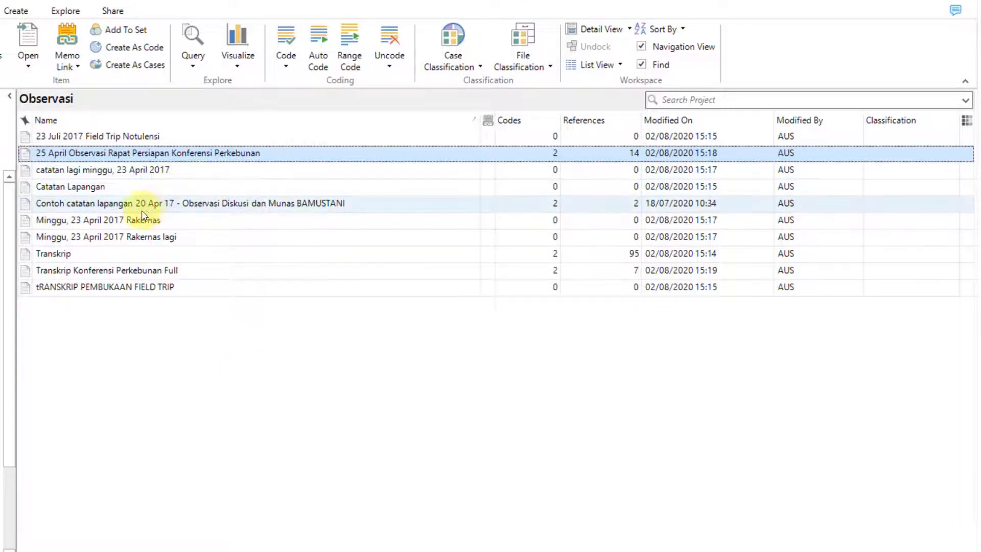
- Set up auto coding of the 25 April Observasi transcript by style or structure, using paragraph styles with heading 2 as the selected style
left_click(315, 70)
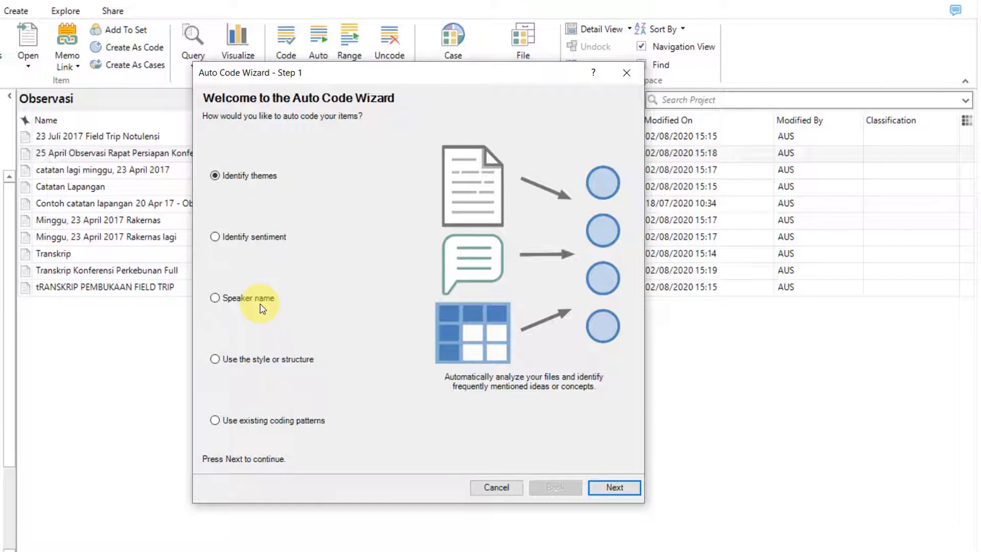
left_click(215, 359)
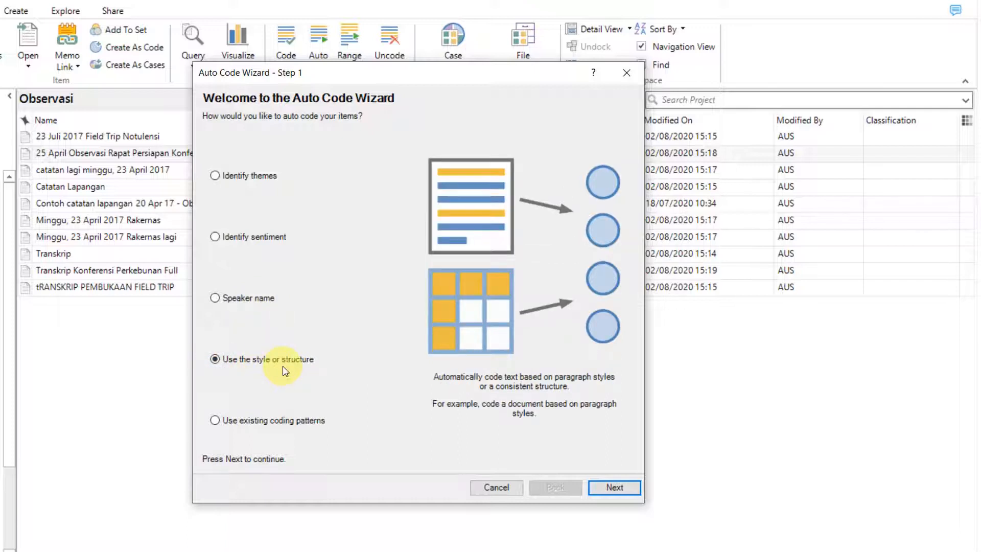
left_click(614, 487)
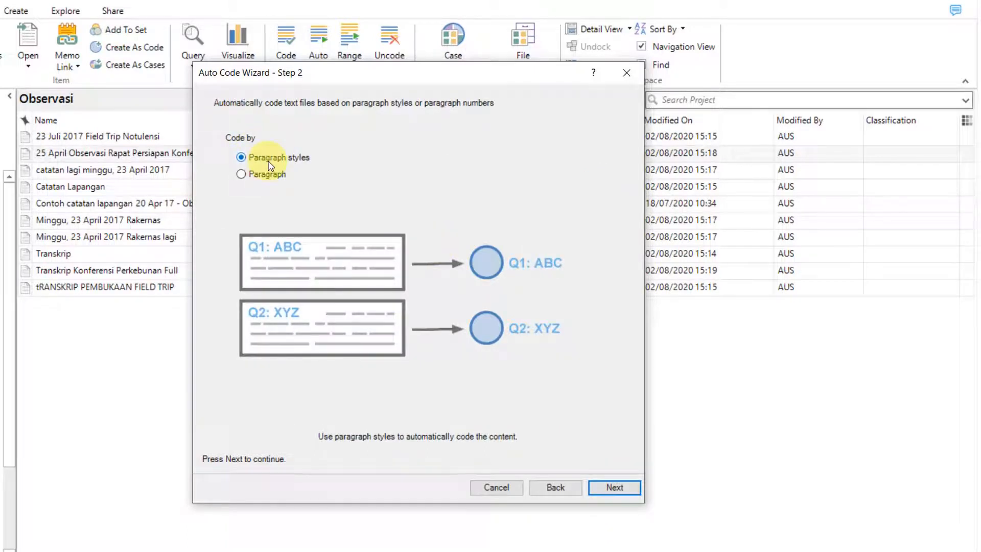
left_click(608, 488)
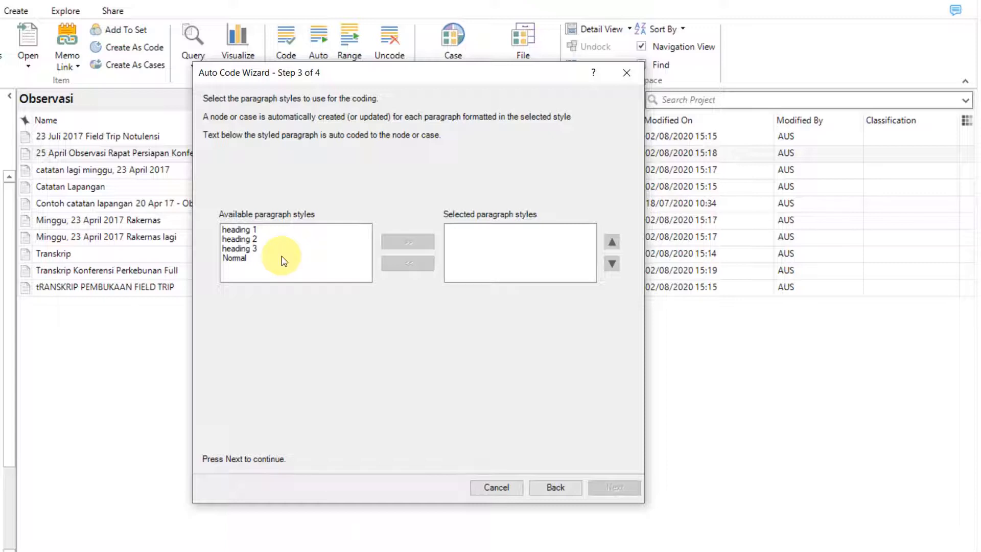
left_click(239, 238)
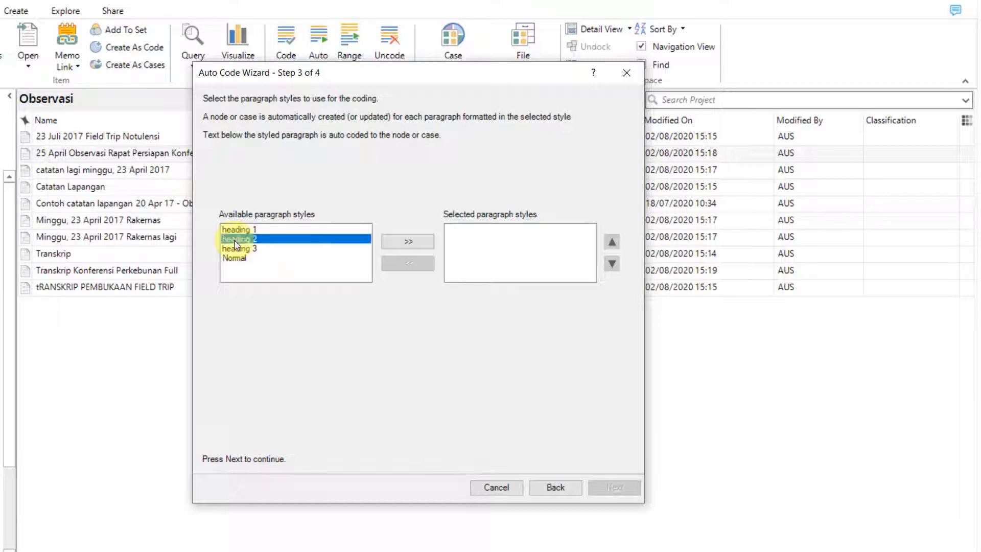
left_click(409, 245)
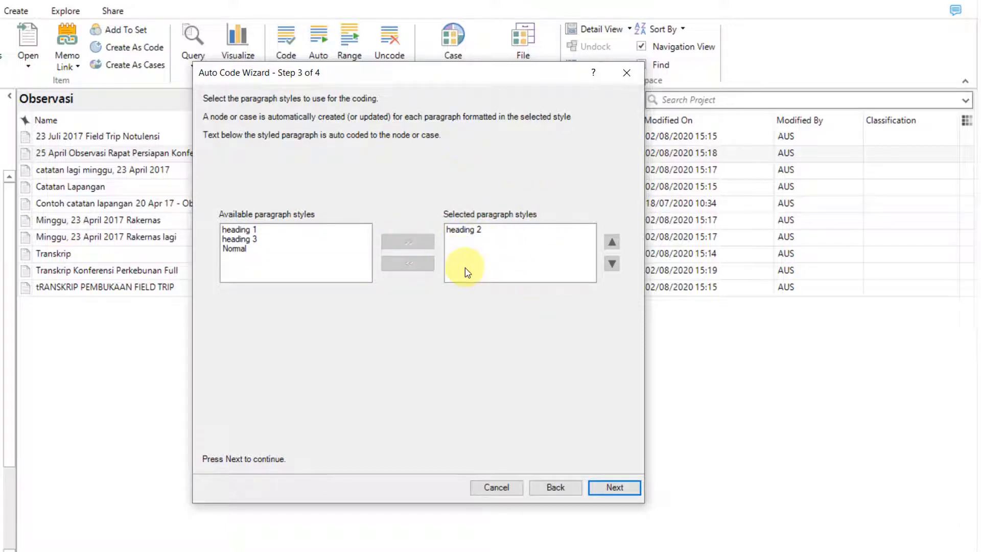
left_click(627, 487)
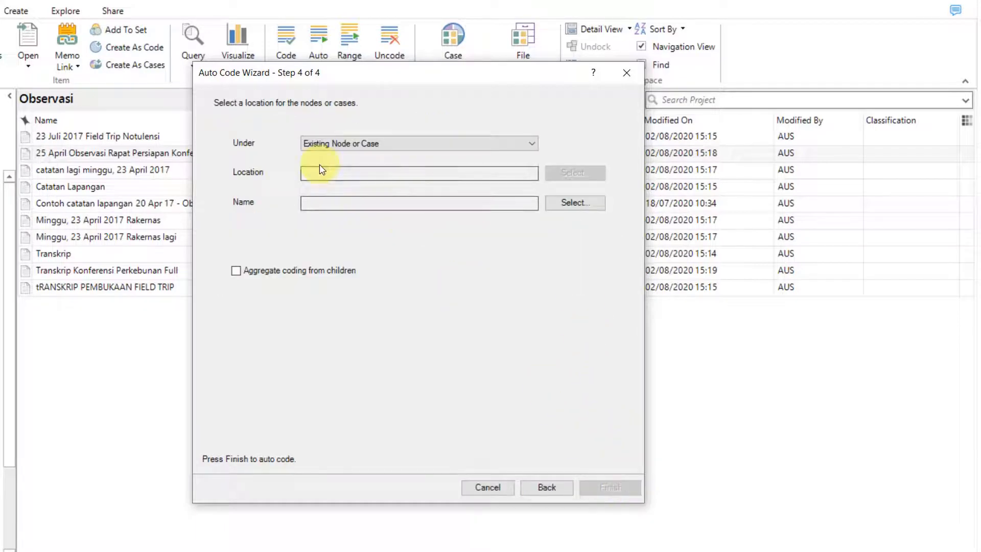
- Store the auto coding results under a new case named "Observasi" located in Cases, and run the auto coding
left_click(364, 148)
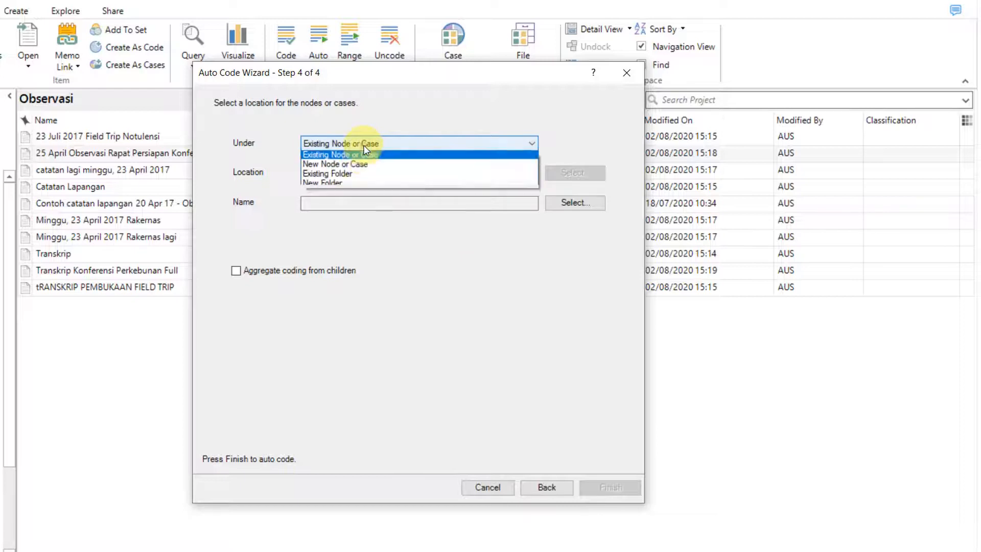
left_click(363, 169)
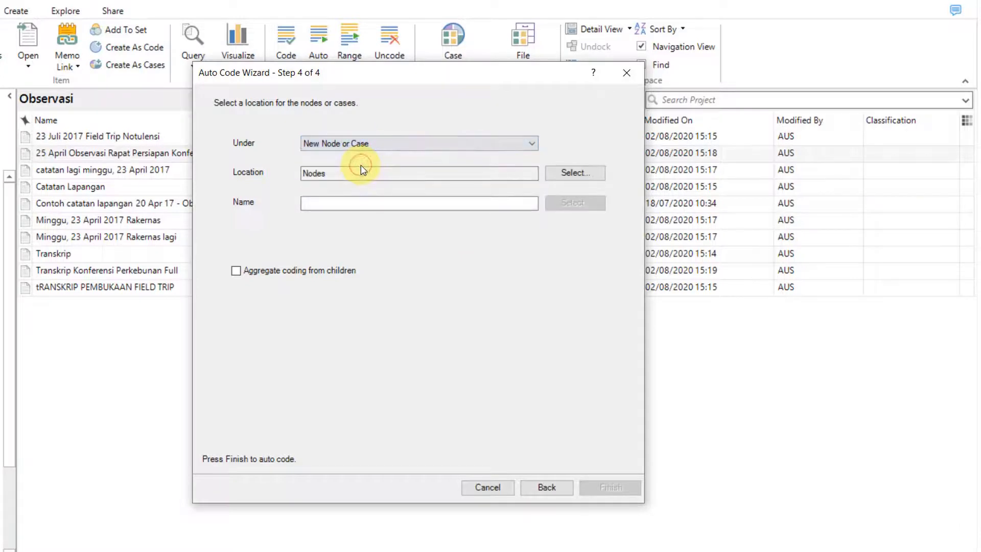
left_click(570, 174)
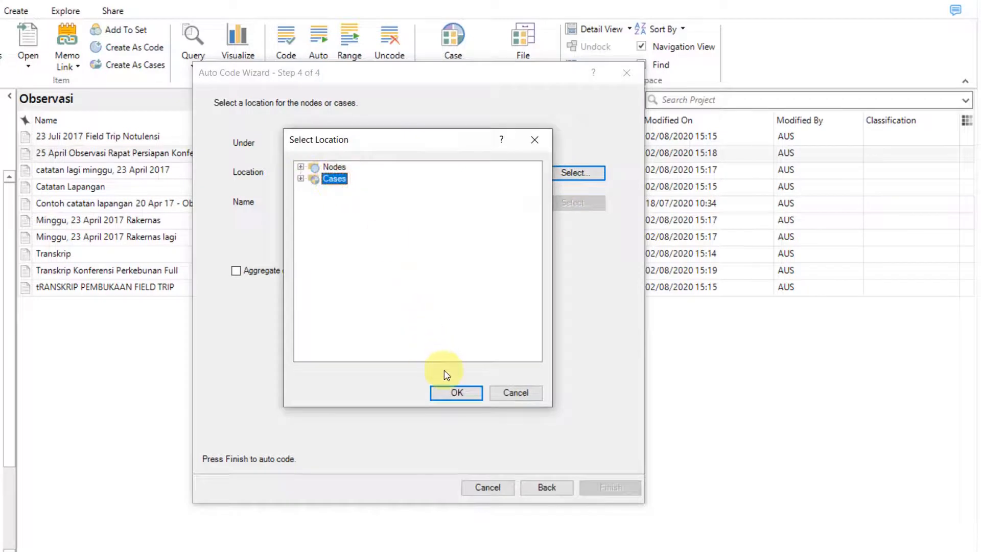
left_click(455, 392)
left_click(352, 201)
type("O")
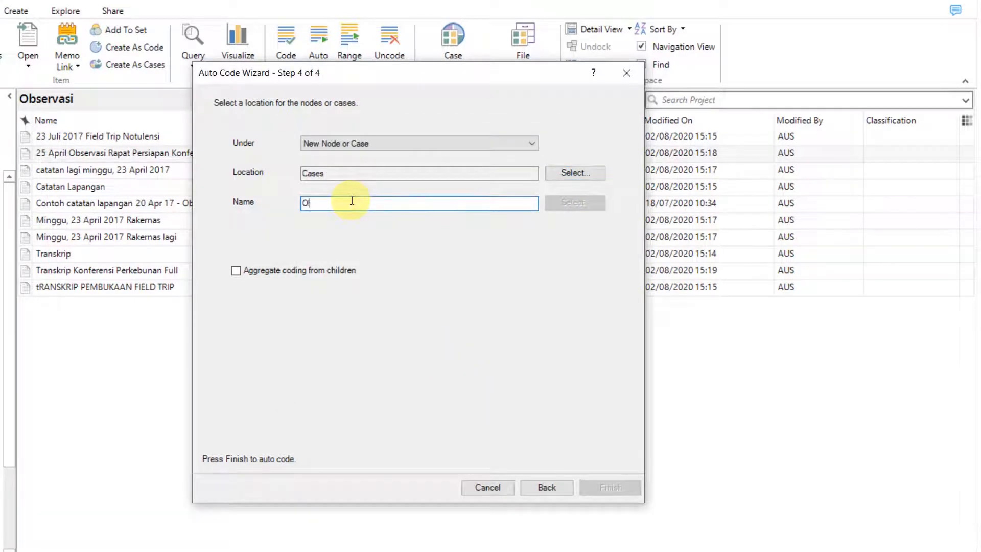
type("bservasi")
left_click(598, 487)
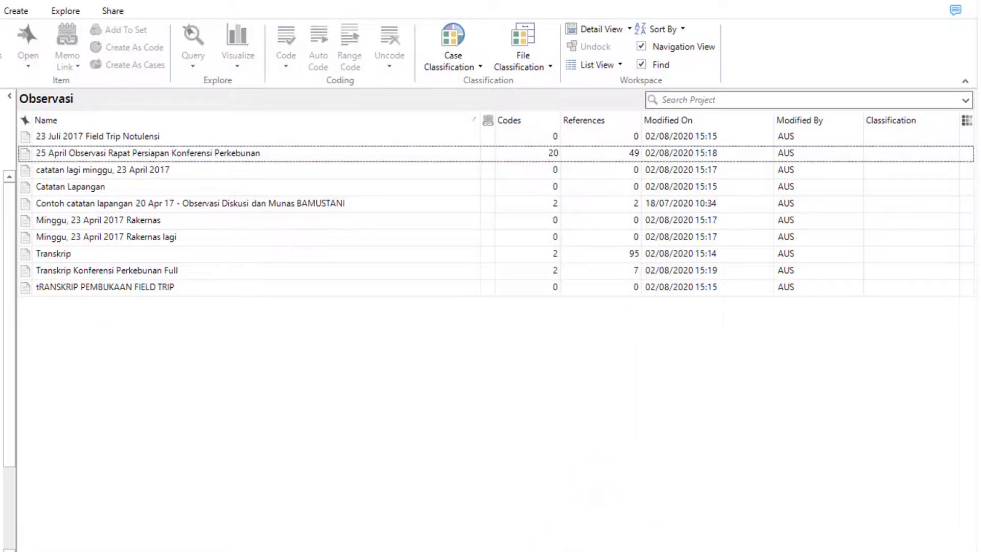
- Move all speaker cases out from under the Observasi case to the top level of Cases by cutting and pasting them
left_click(48, 368)
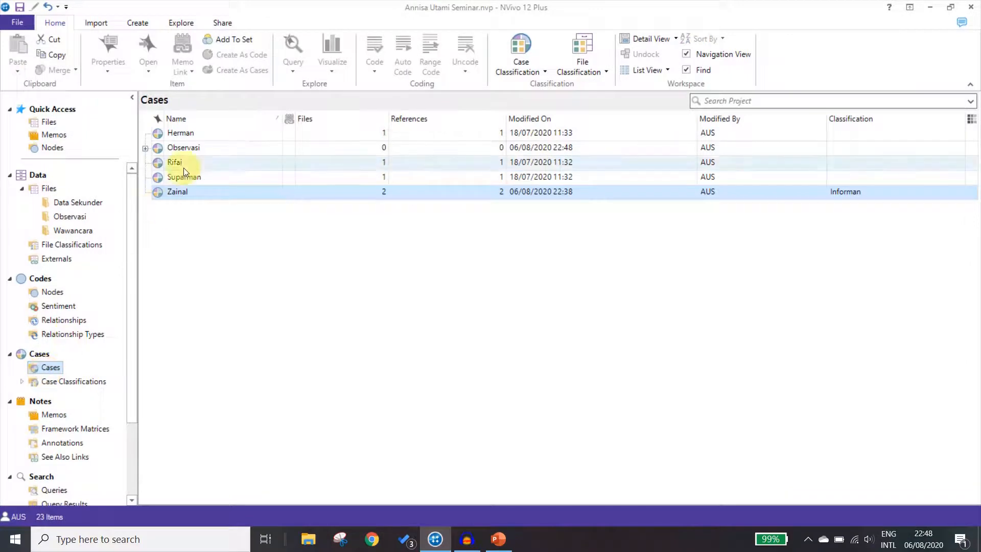
left_click(145, 149)
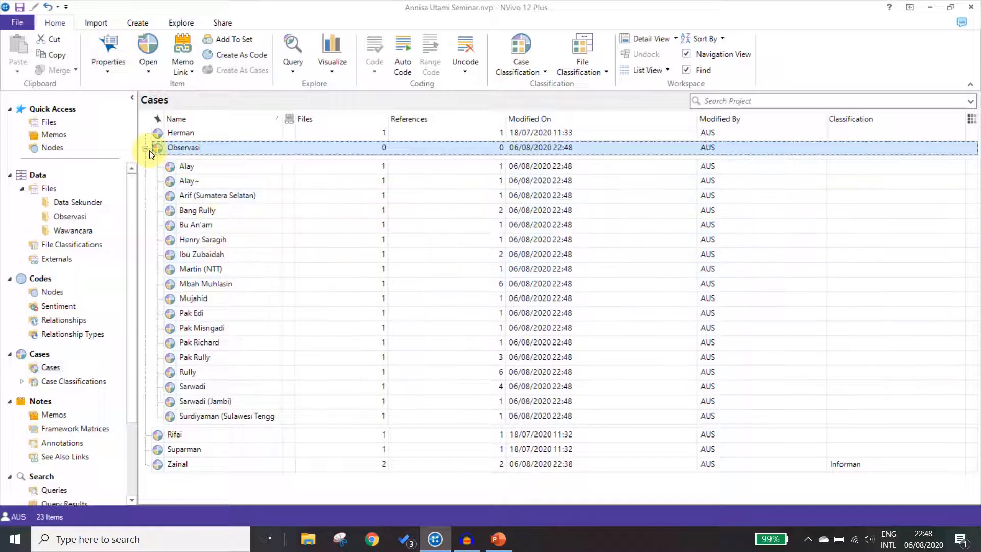
left_click(200, 166)
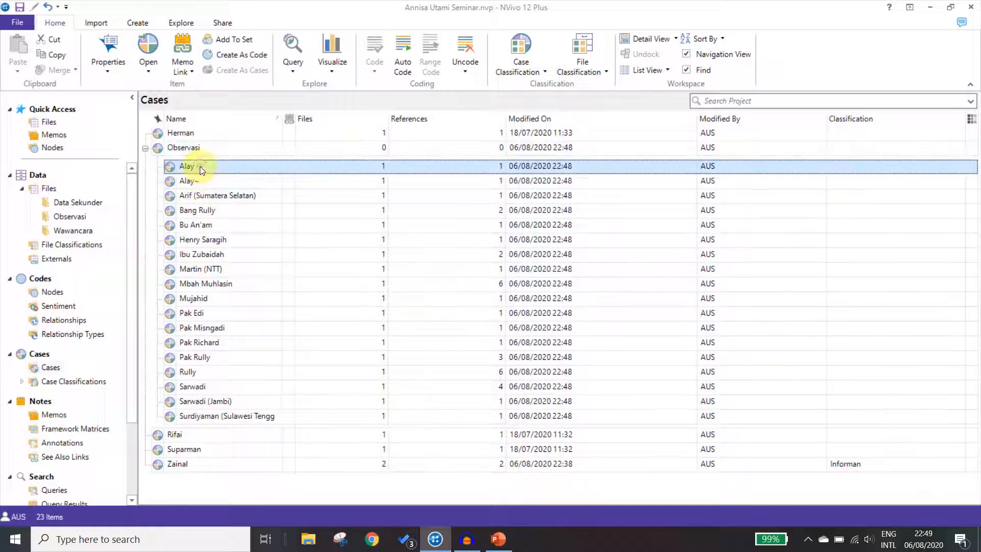
left_click(228, 415, "shift")
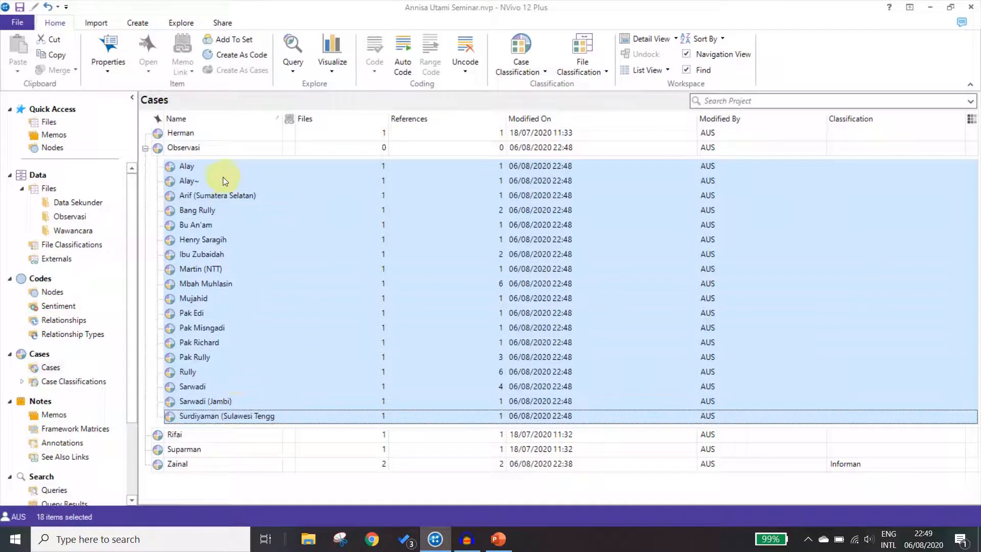
left_click(221, 172)
left_click(247, 415, "shift")
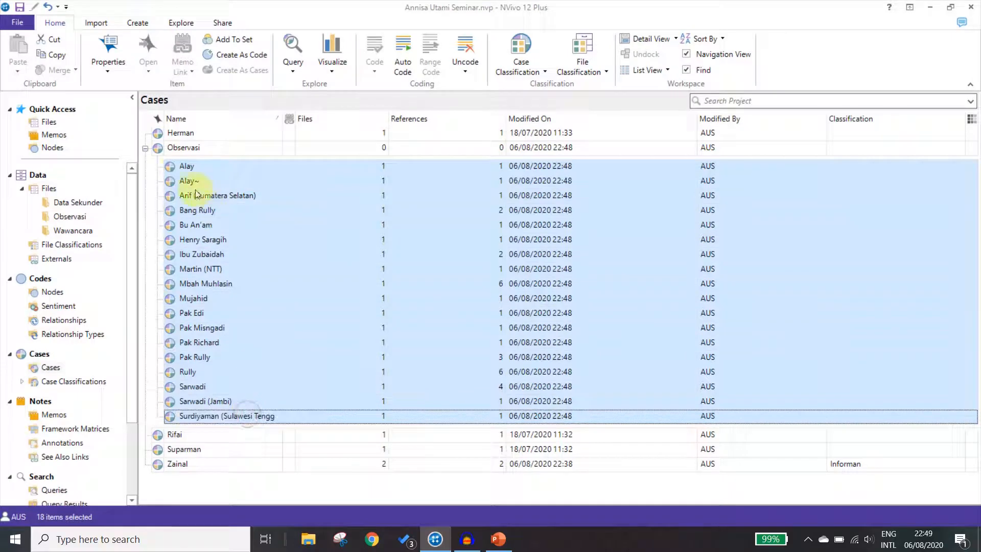
right_click(179, 170)
left_click(237, 219)
right_click(178, 498)
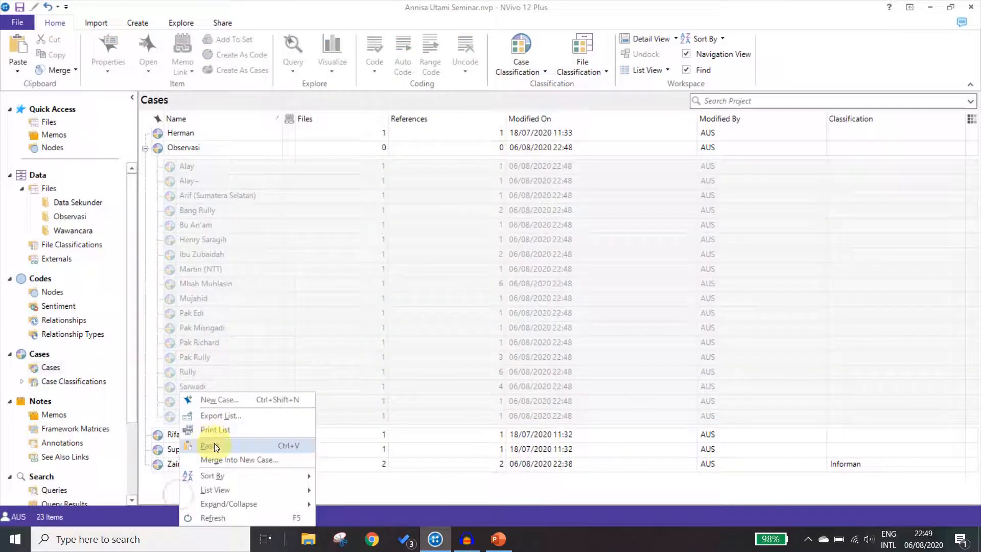
left_click(213, 444)
left_click(197, 486)
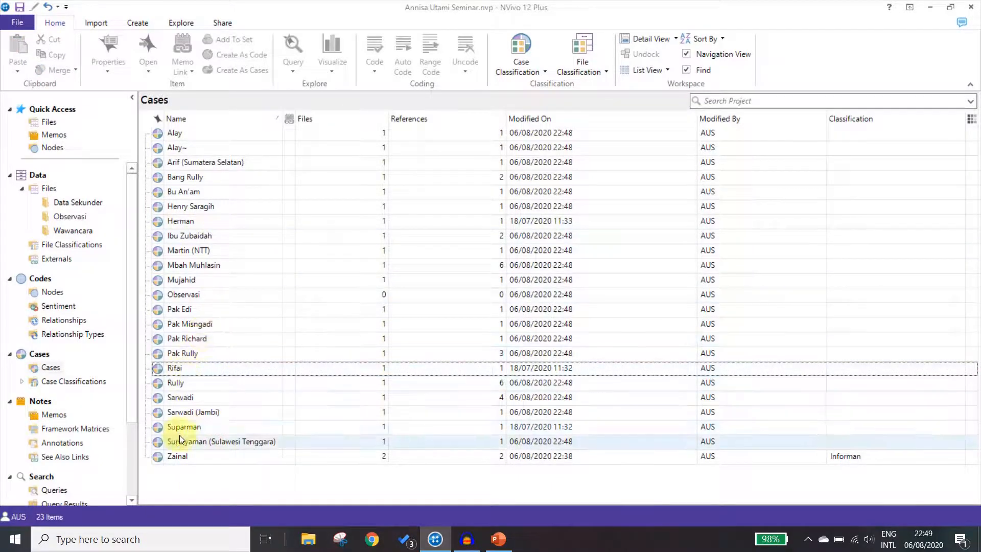
- Delete the empty Observasi case from the Cases list and confirm the deletion
right_click(201, 295)
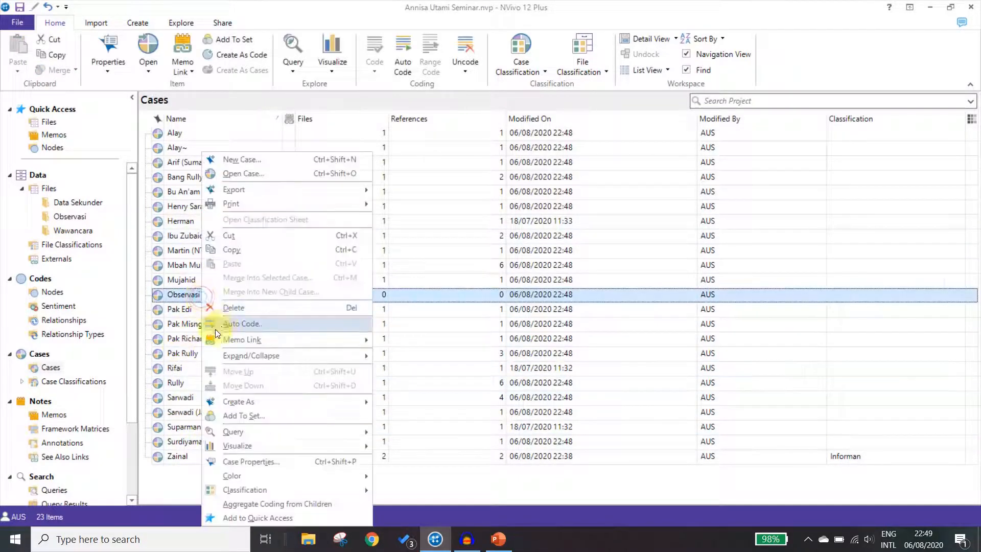
left_click(238, 309)
left_click(521, 316)
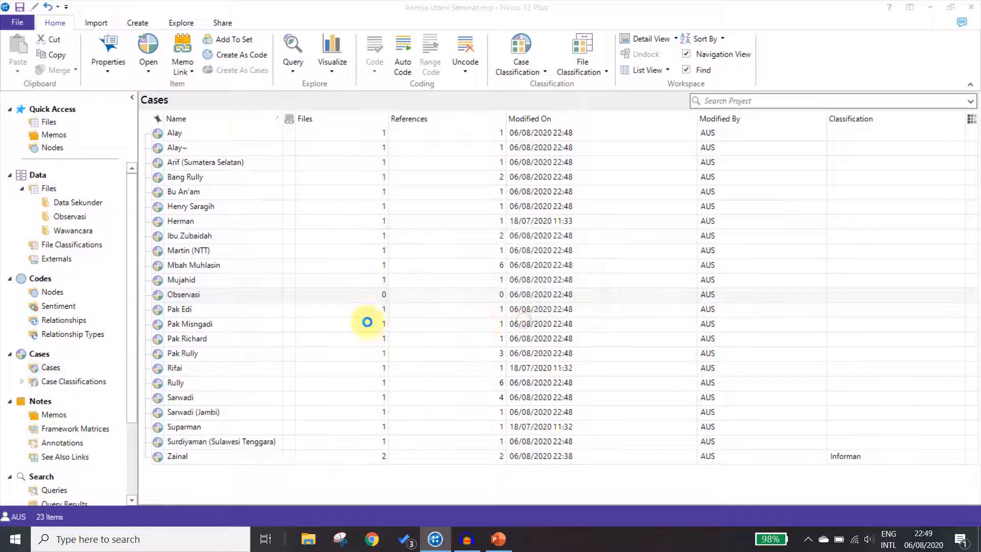
left_click(180, 441)
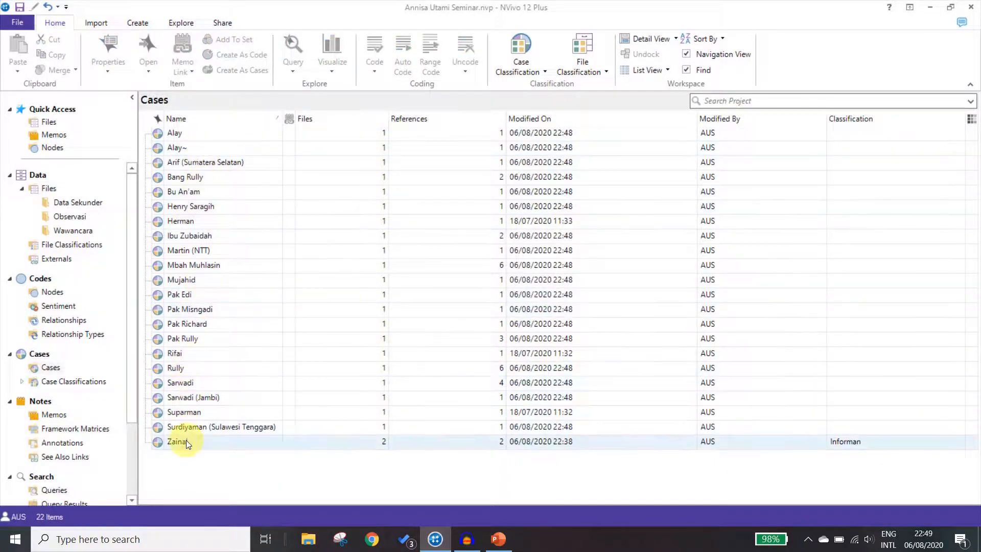
- Open the first speaker case in the list to review its coded reference, and close it again
double_click(183, 135)
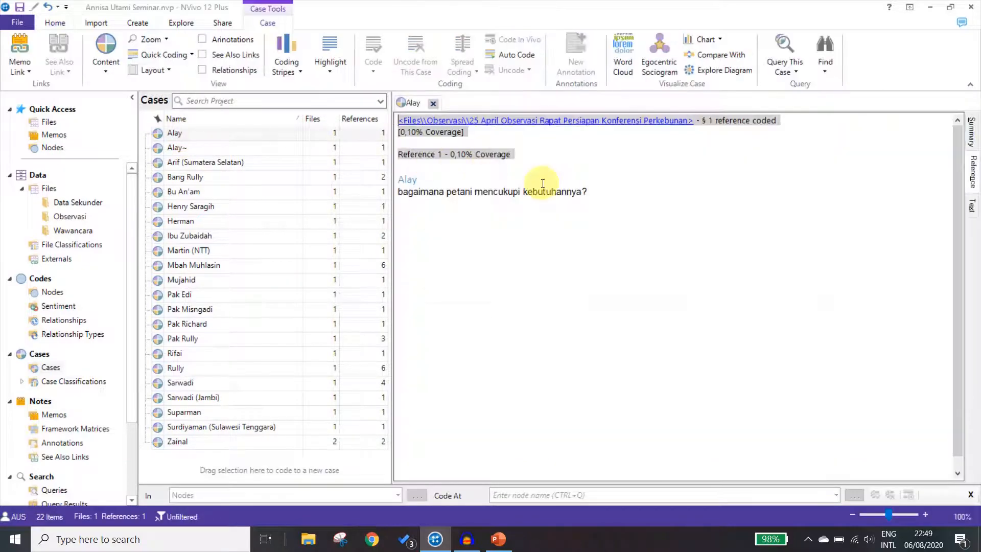
left_click(433, 103)
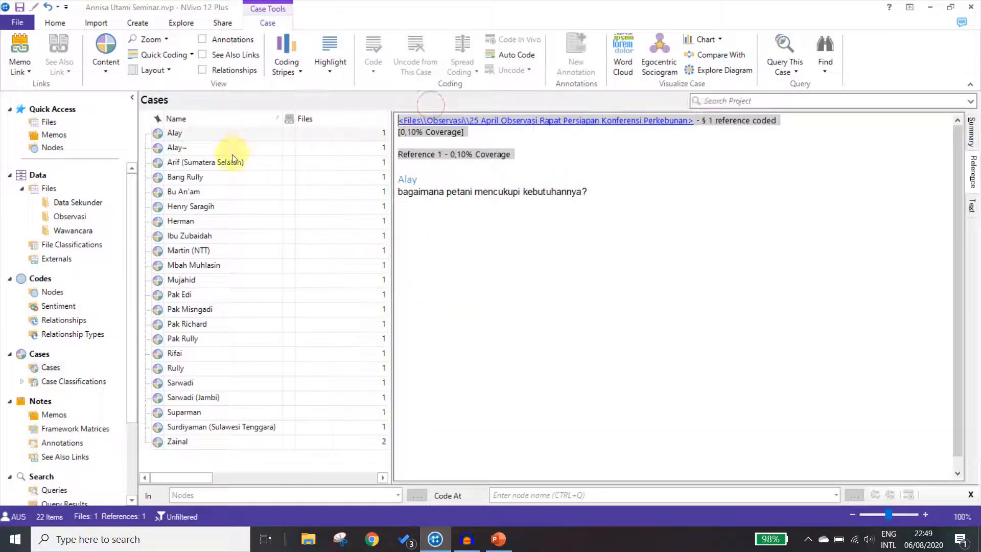
left_click(202, 133)
key("F2")
left_click(229, 179)
left_click(233, 134)
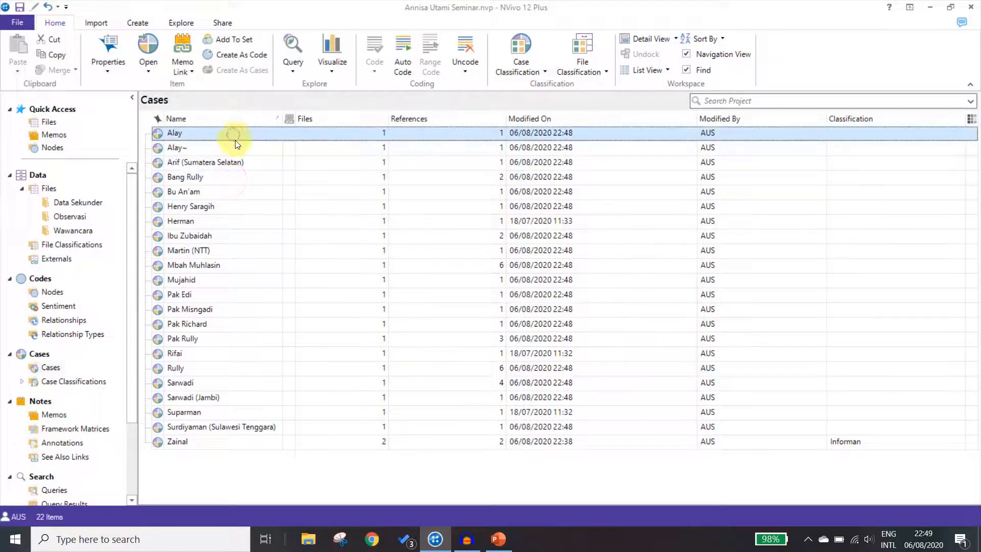
- Cut the duplicate speaker case ending in a tilde and merge it into the first case, appending linked memos and copying see also links and relationships
left_click(236, 148)
right_click(236, 148)
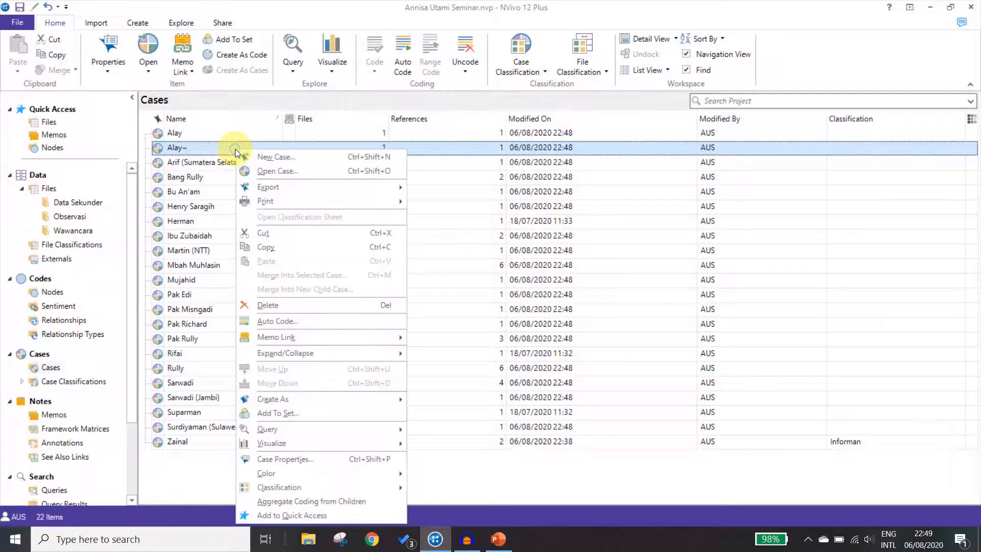
left_click(275, 235)
left_click(201, 132)
right_click(201, 132)
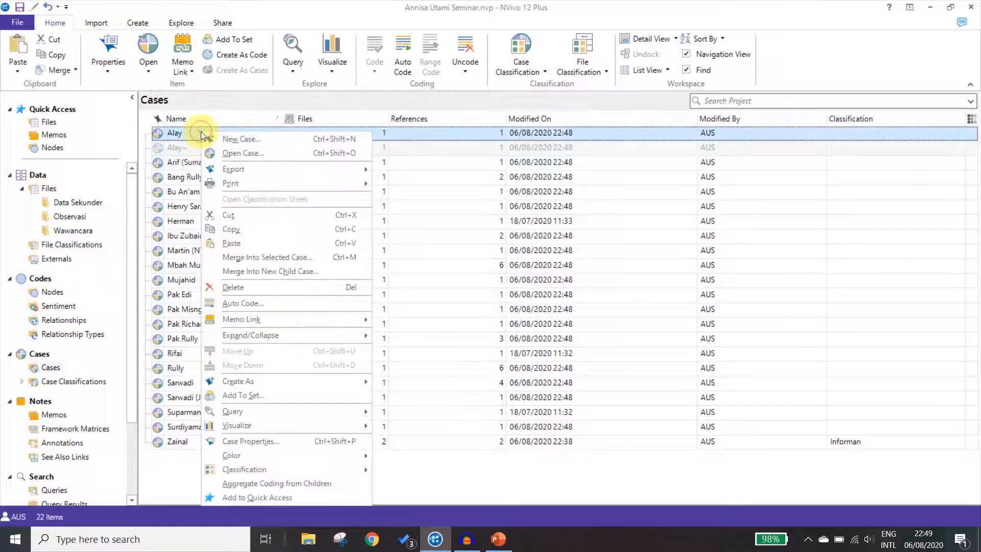
left_click(235, 263)
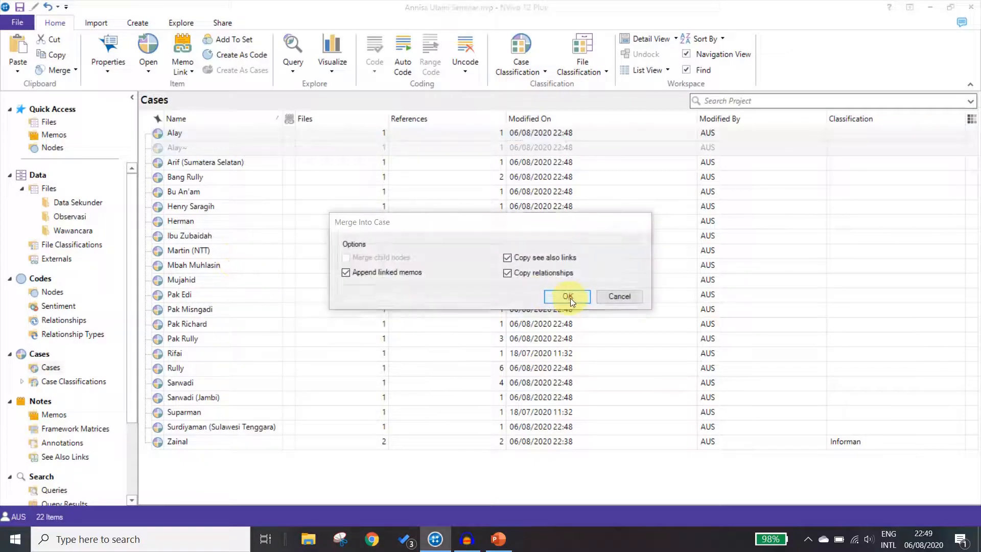
left_click(570, 298)
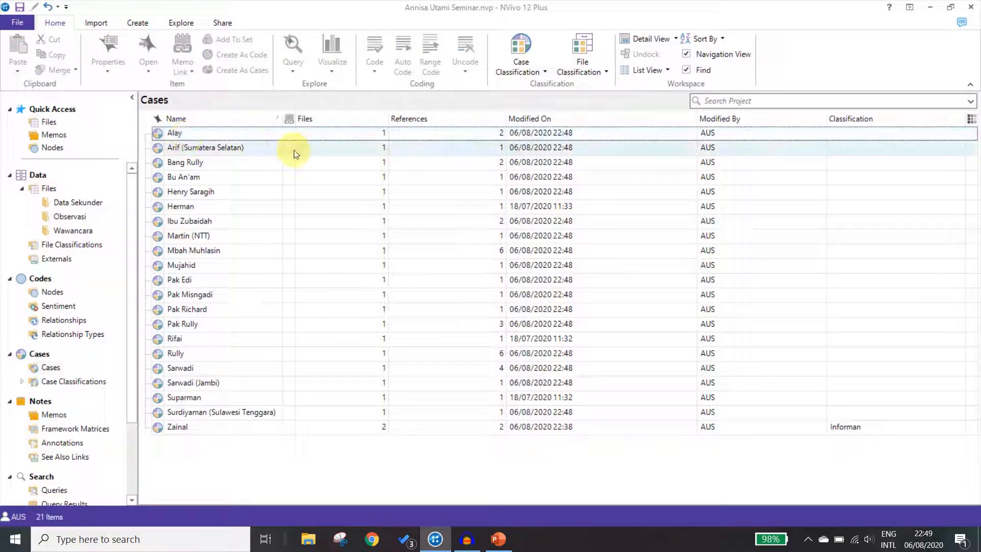